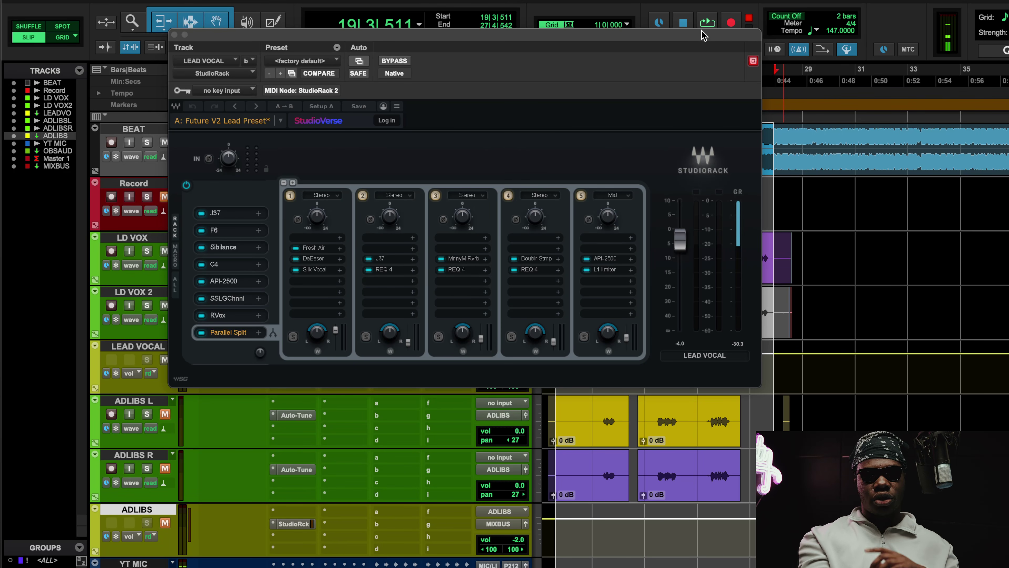
Play the selected section with the LEAD VOCAL StudioRack on screen, mute the BEAT track and close the rack window.
{"action": "left_click", "coordinate": [706, 23]}
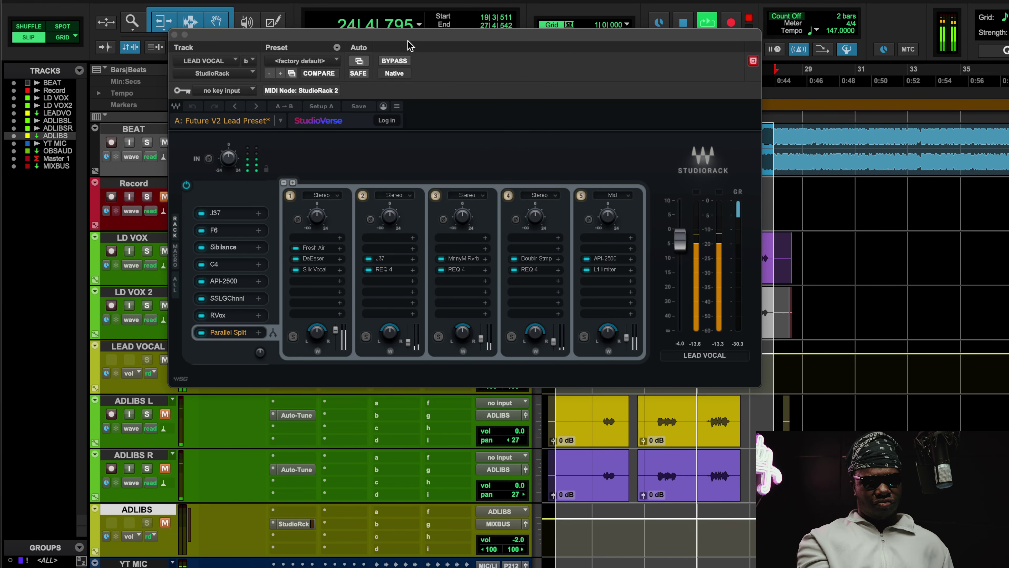
{"action": "left_click_drag", "start_coordinate": [408, 40], "coordinate": [425, 87]}
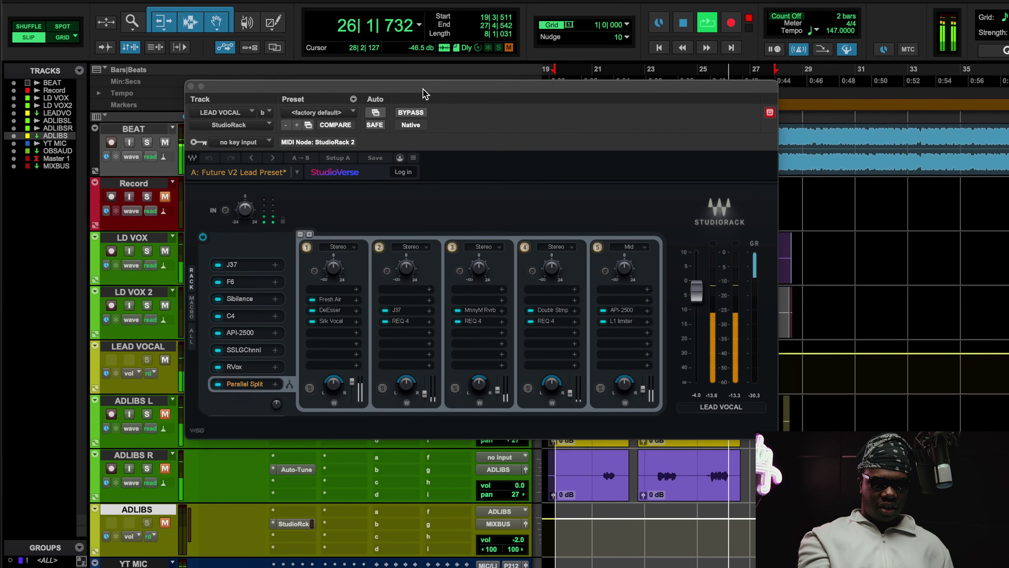
{"action": "left_click", "coordinate": [165, 143]}
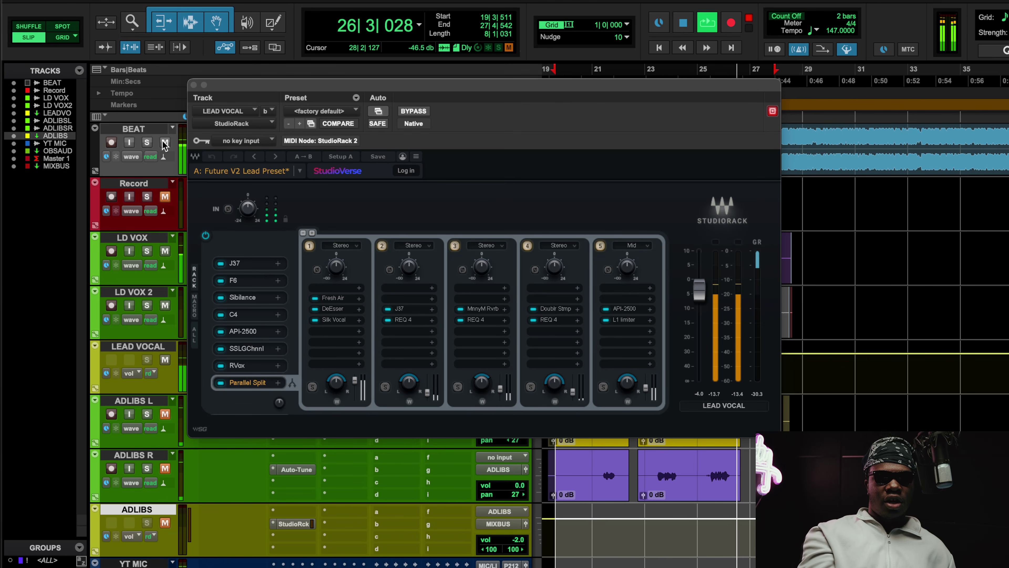
{"action": "key", "text": "space"}
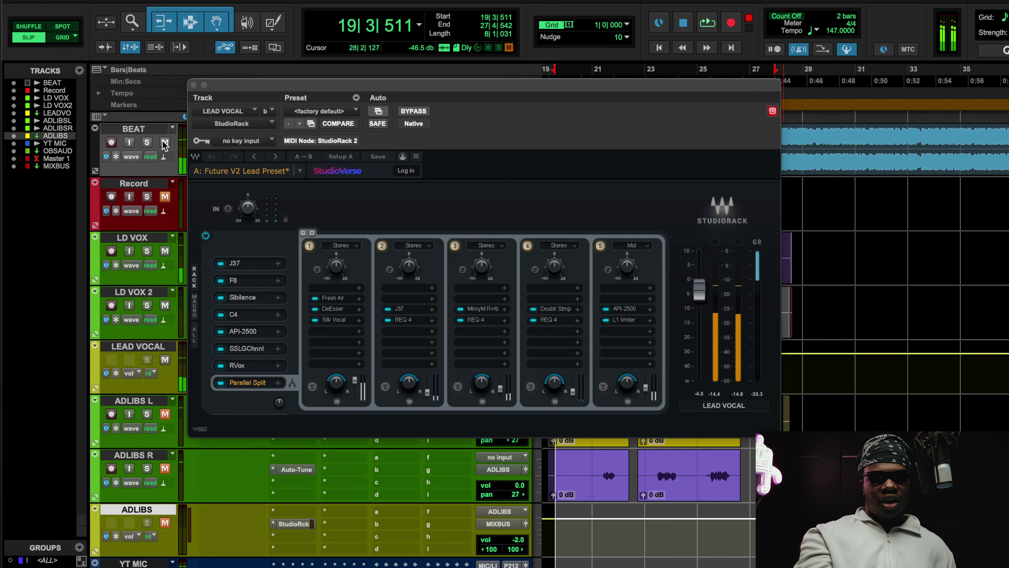
{"action": "left_click", "coordinate": [164, 143]}
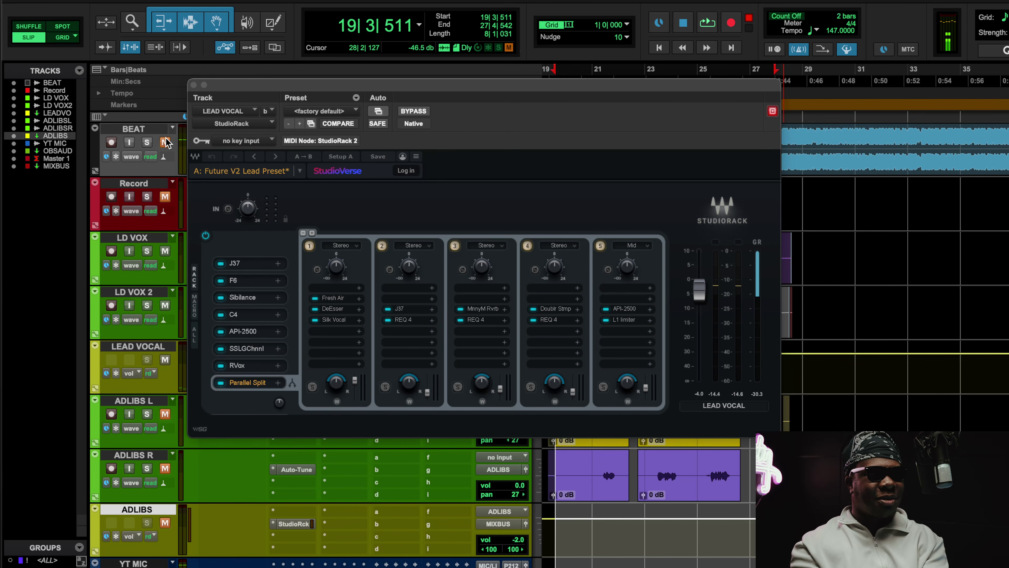
{"action": "left_click", "coordinate": [193, 84]}
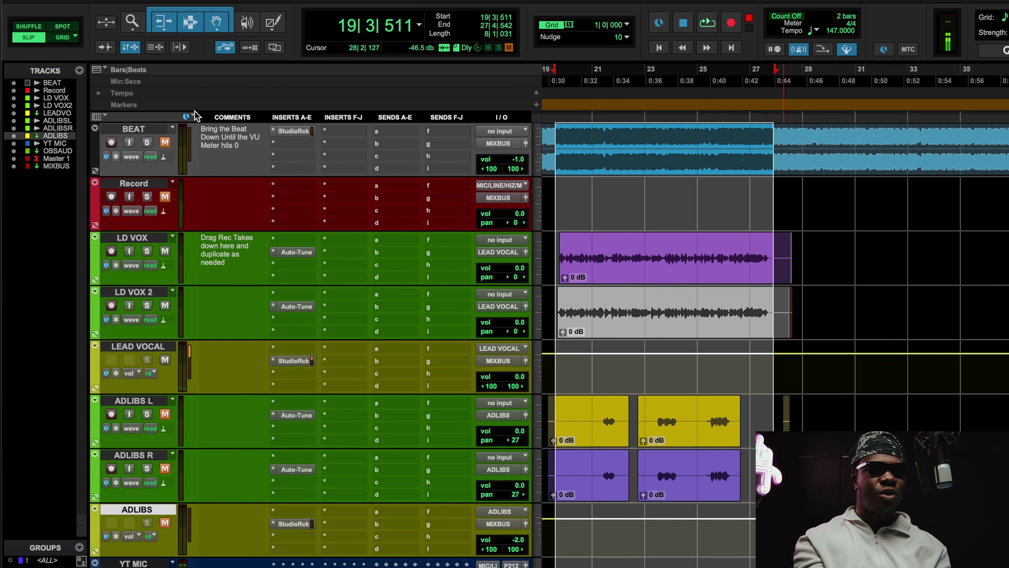
In the LD VOX track's Auto-Tune, try Retune Speed at 0, return it to 3 and close the plug-in.
{"action": "left_click", "coordinate": [296, 251]}
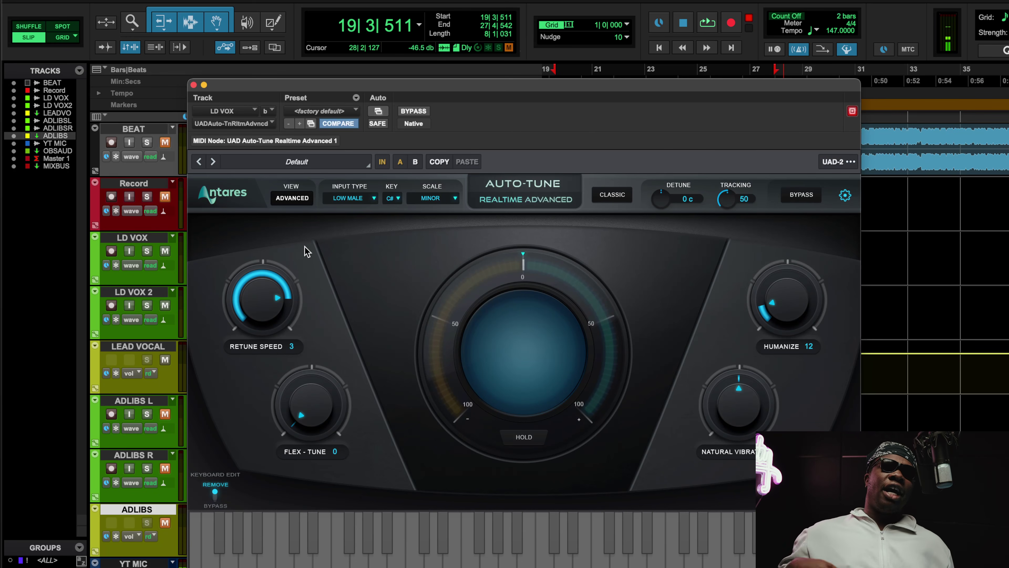
{"action": "left_click_drag", "start_coordinate": [461, 88], "coordinate": [429, 37]}
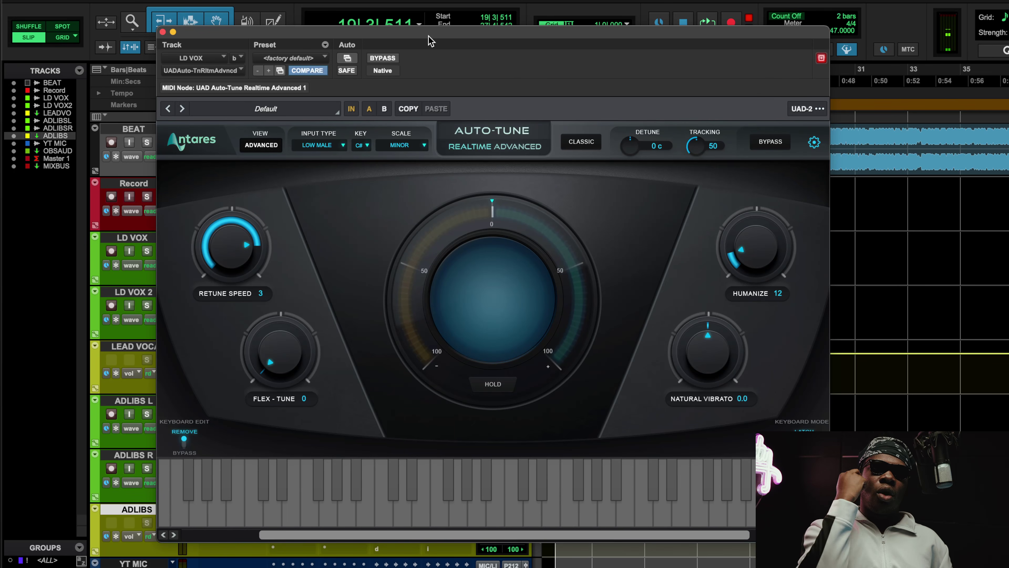
{"action": "left_click_drag", "start_coordinate": [244, 221], "coordinate": [254, 258]}
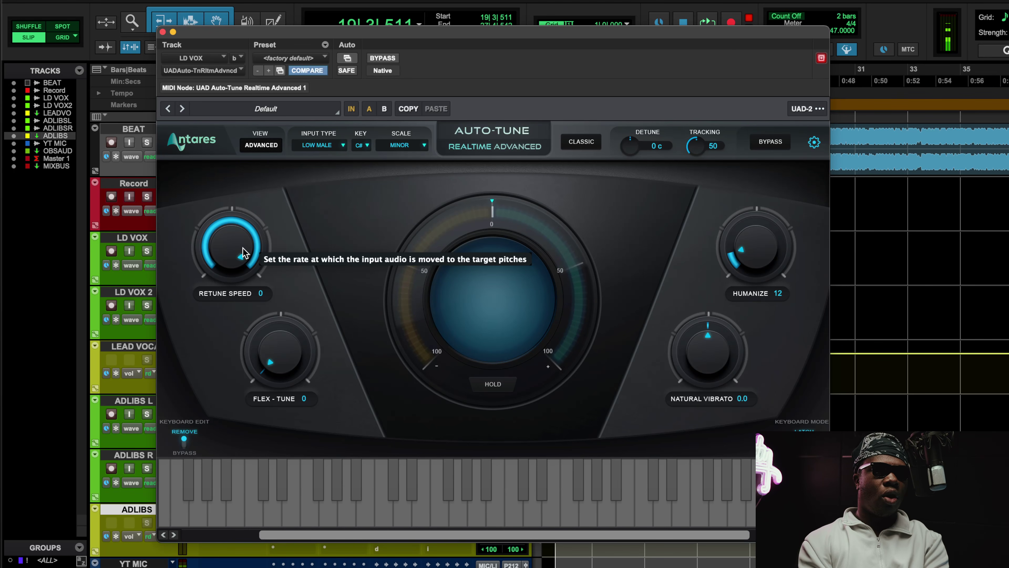
{"action": "left_click_drag", "start_coordinate": [239, 283], "coordinate": [238, 283]}
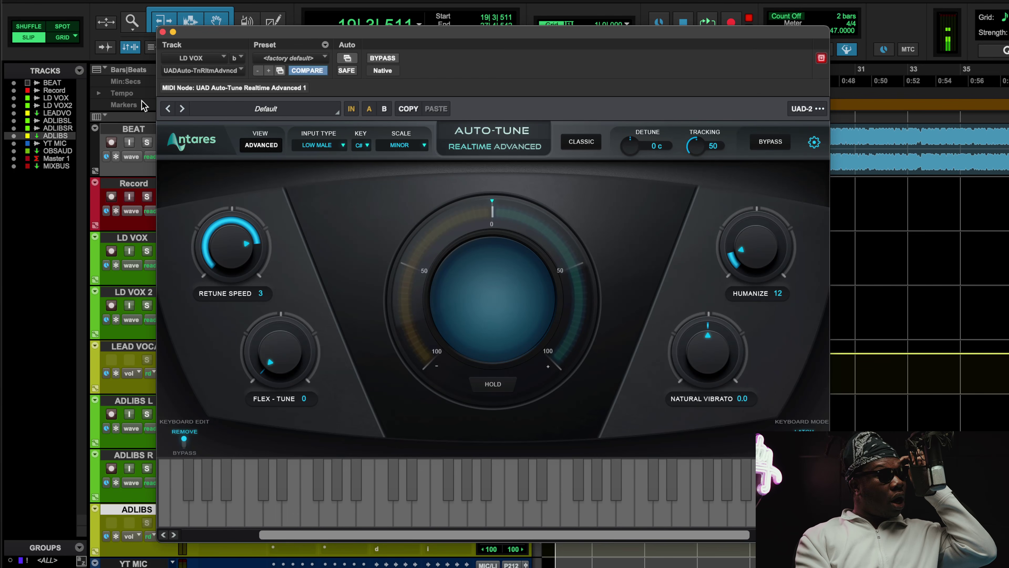
{"action": "left_click", "coordinate": [163, 32]}
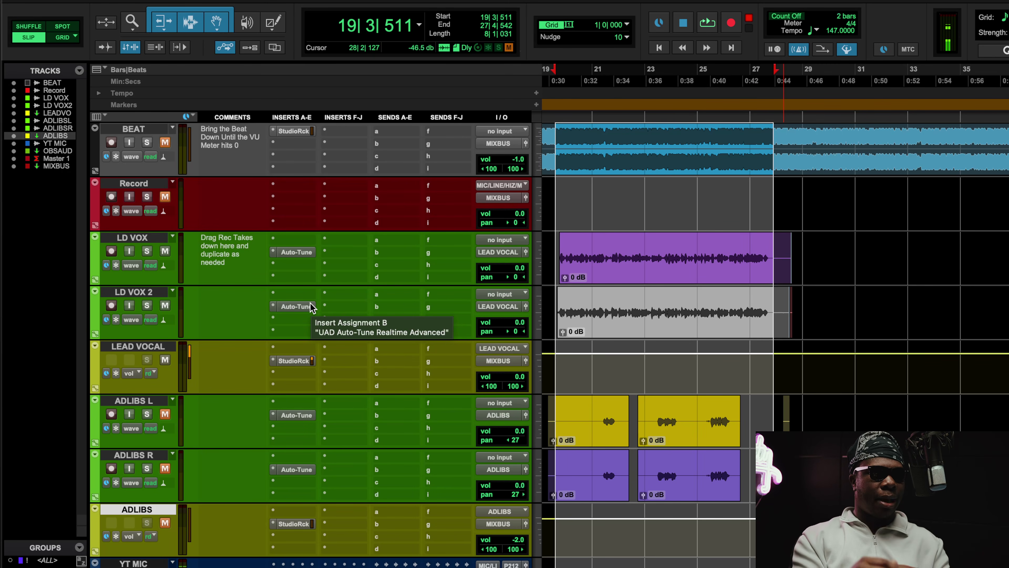
Open the LEAD VOCAL StudioRack and compare the vocal with the whole rack bypassed and active during playback.
{"action": "left_click", "coordinate": [294, 361]}
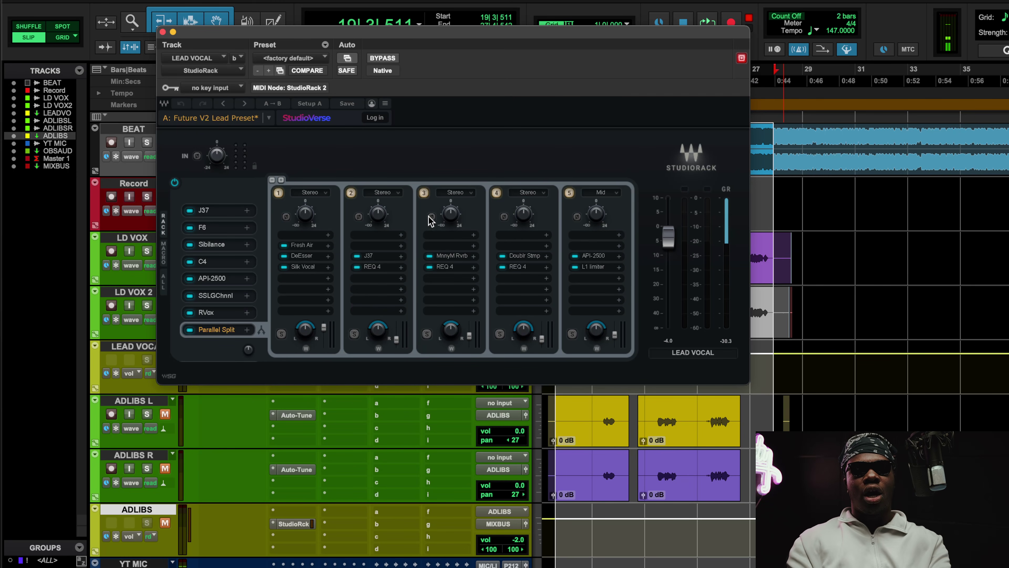
{"action": "key", "text": "space"}
{"action": "left_click", "coordinate": [380, 60]}
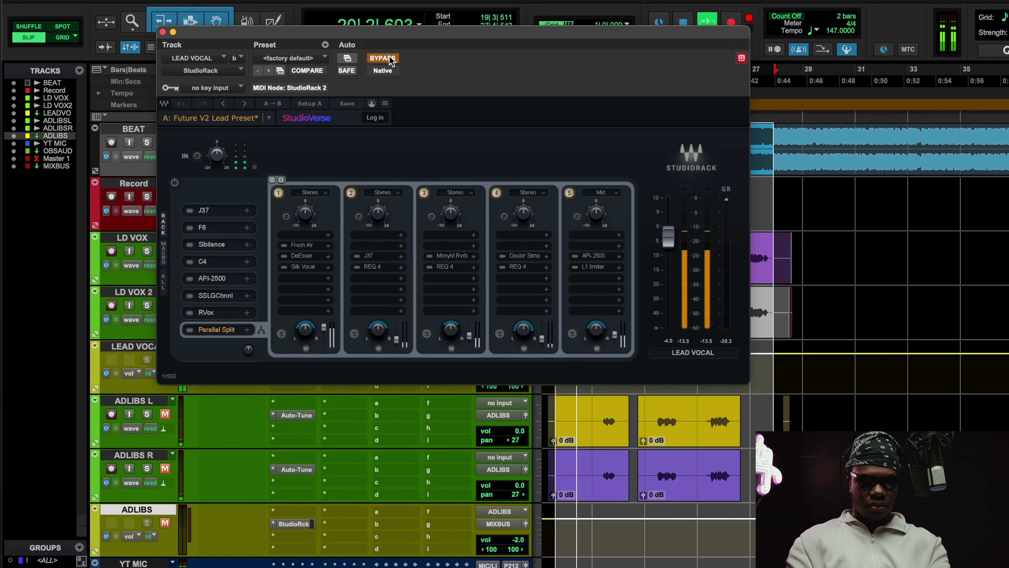
{"action": "left_click_drag", "start_coordinate": [419, 45], "coordinate": [439, 137]}
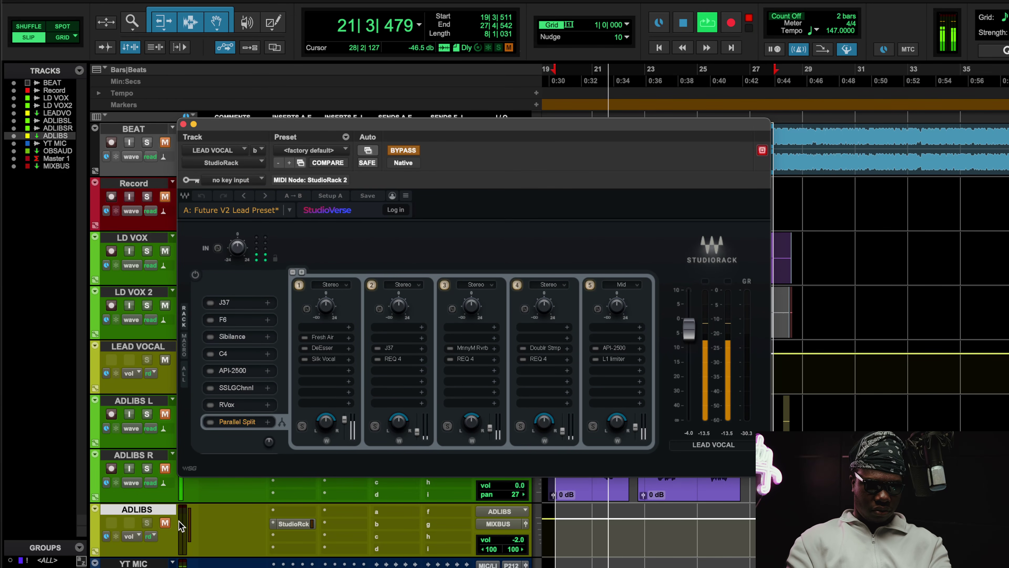
{"action": "left_click", "coordinate": [166, 468]}
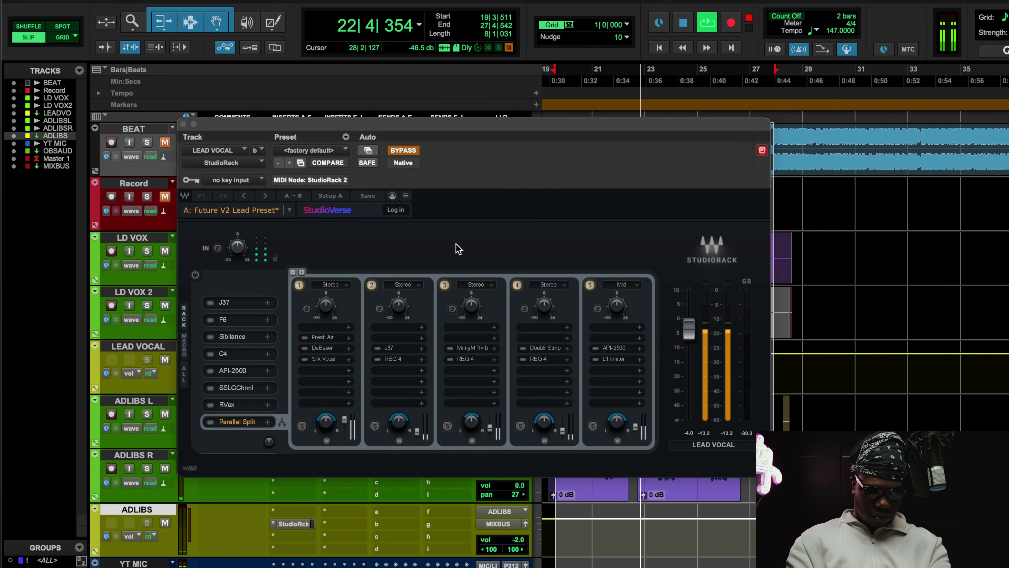
{"action": "left_click", "coordinate": [404, 151]}
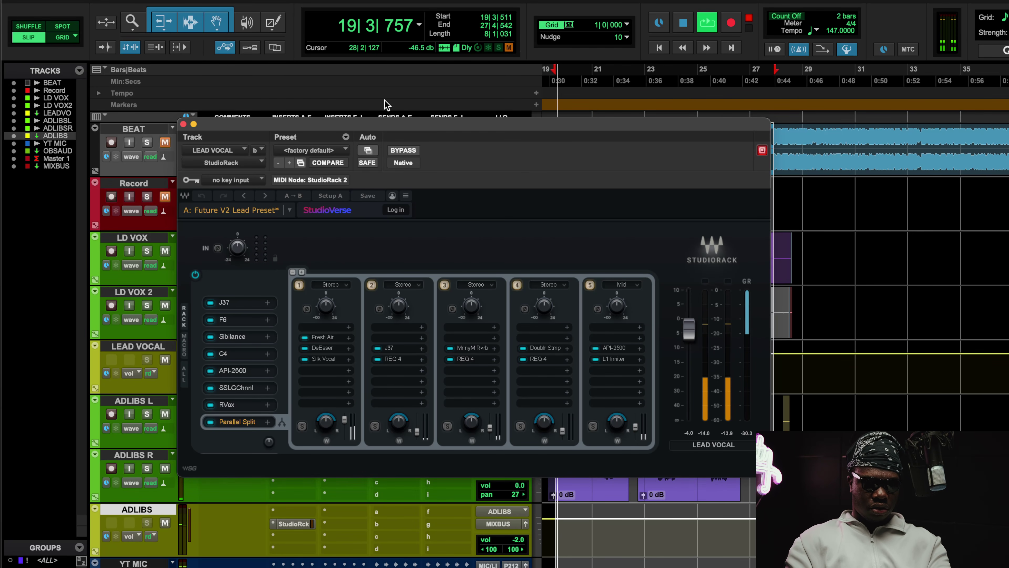
{"action": "left_click", "coordinate": [404, 150]}
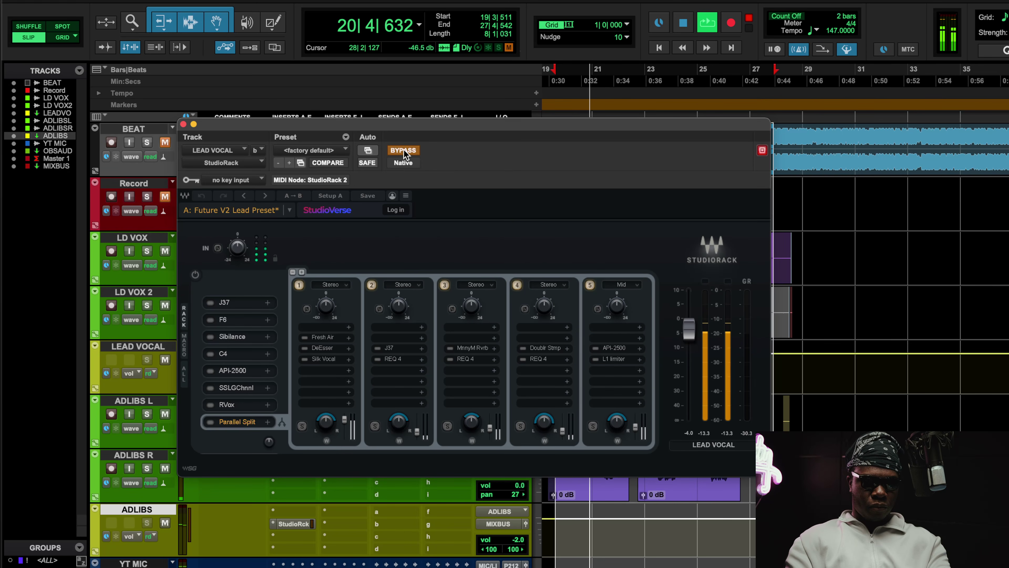
{"action": "left_click", "coordinate": [404, 151]}
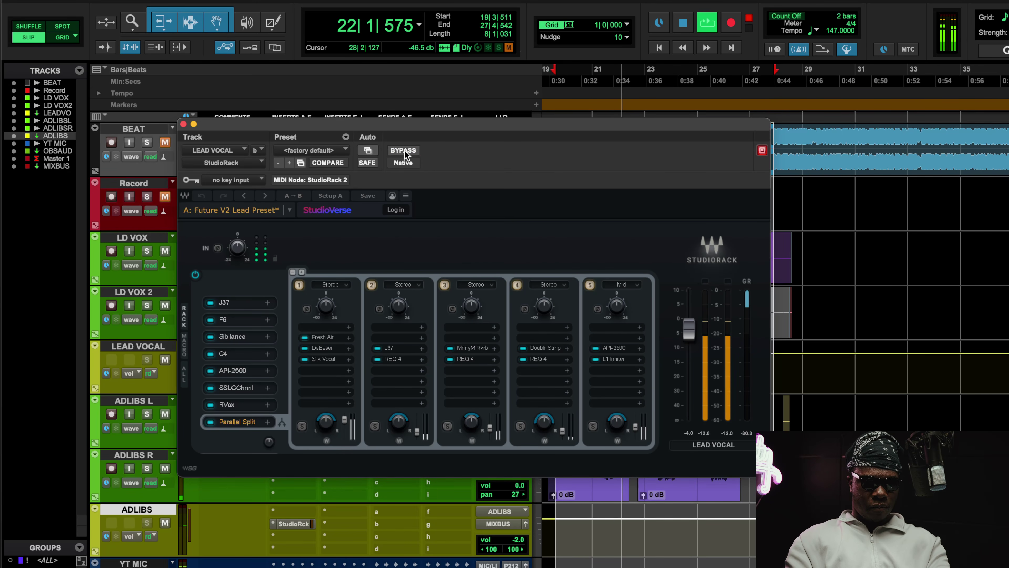
{"action": "left_click", "coordinate": [164, 522]}
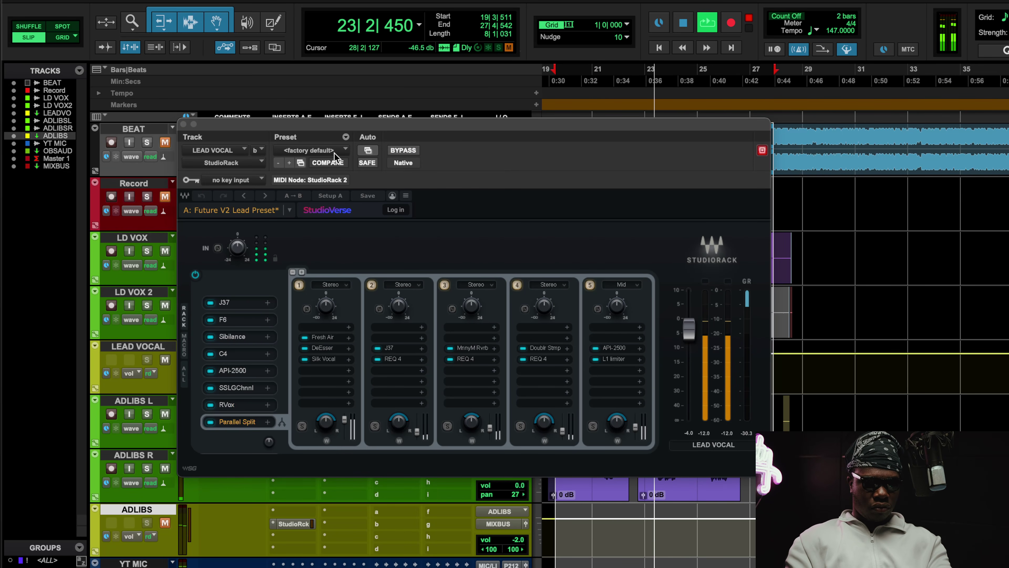
{"action": "left_click", "coordinate": [403, 154]}
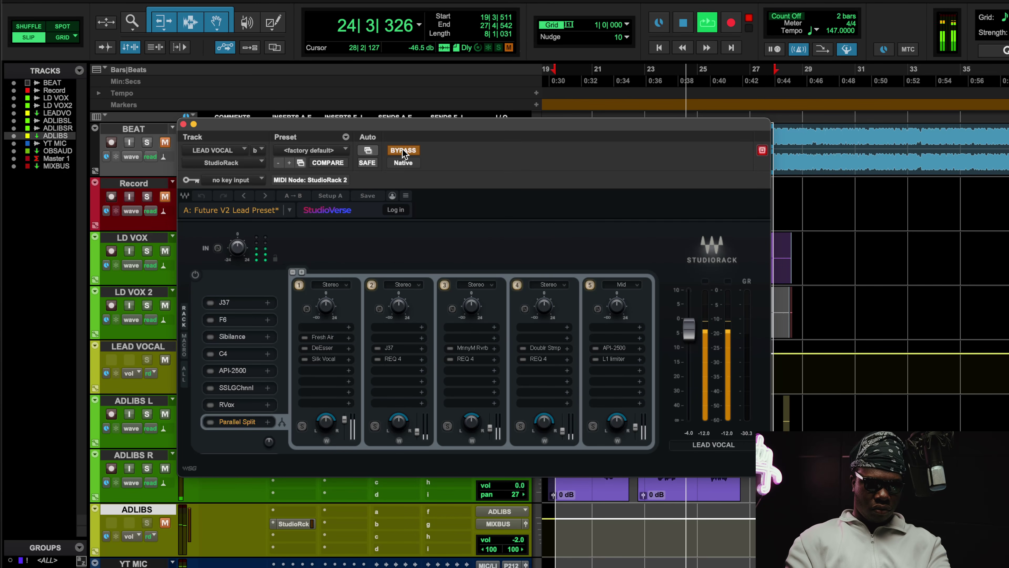
{"action": "left_click", "coordinate": [402, 154]}
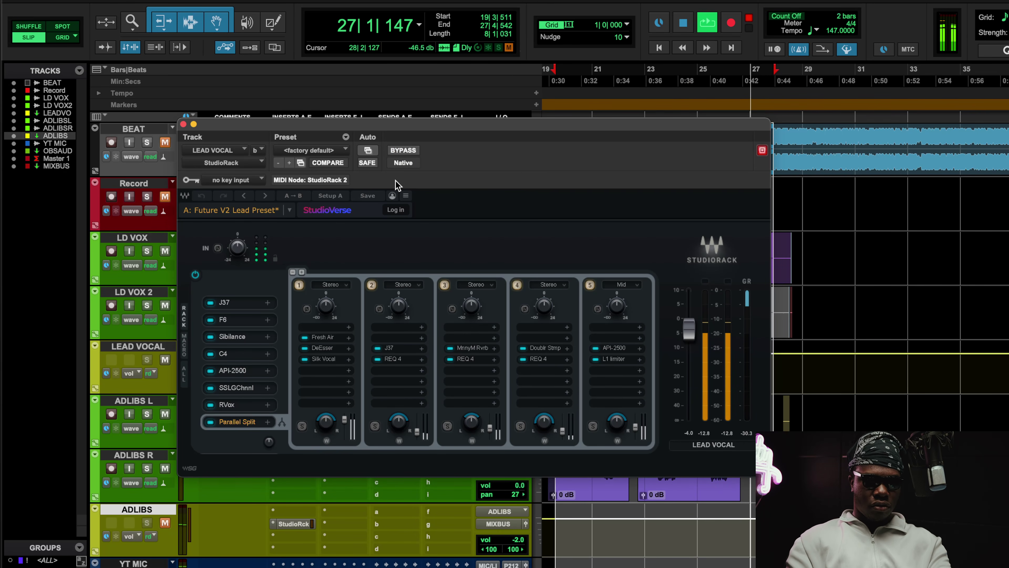
{"action": "key", "text": "space"}
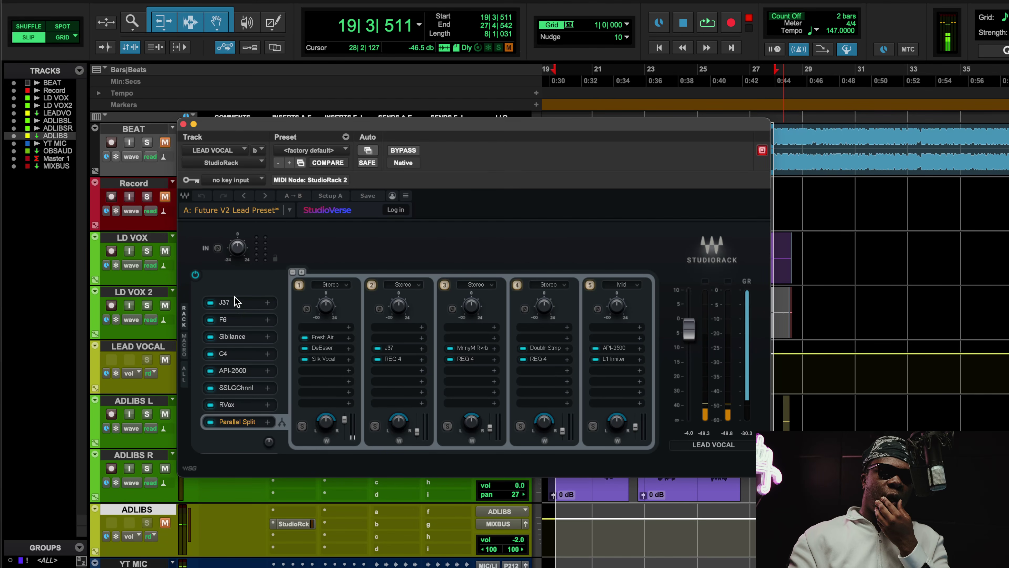
Open the J37 tape plug-in from the lead vocal rack and compare the vocal with it off and on during playback.
{"action": "left_click", "coordinate": [234, 302]}
{"action": "left_click_drag", "start_coordinate": [507, 48], "coordinate": [490, 74]}
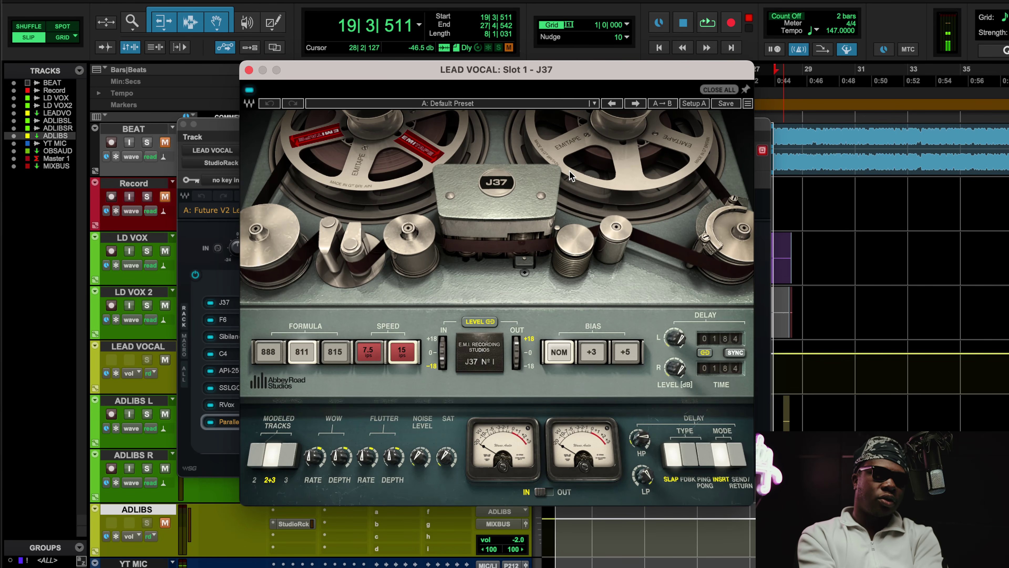
{"action": "mouse_move", "coordinate": [635, 442]}
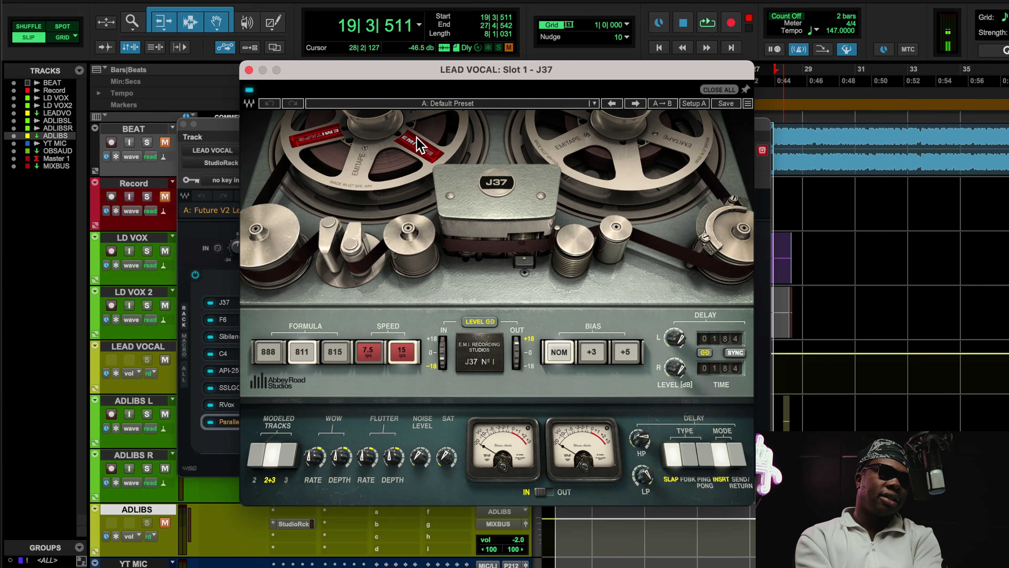
{"action": "key", "text": "space"}
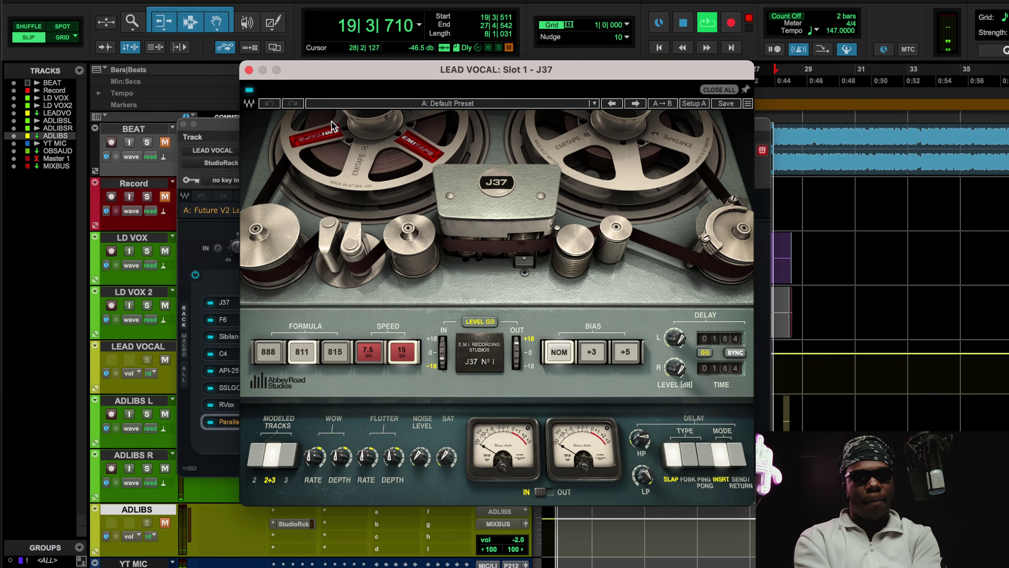
{"action": "left_click", "coordinate": [249, 90]}
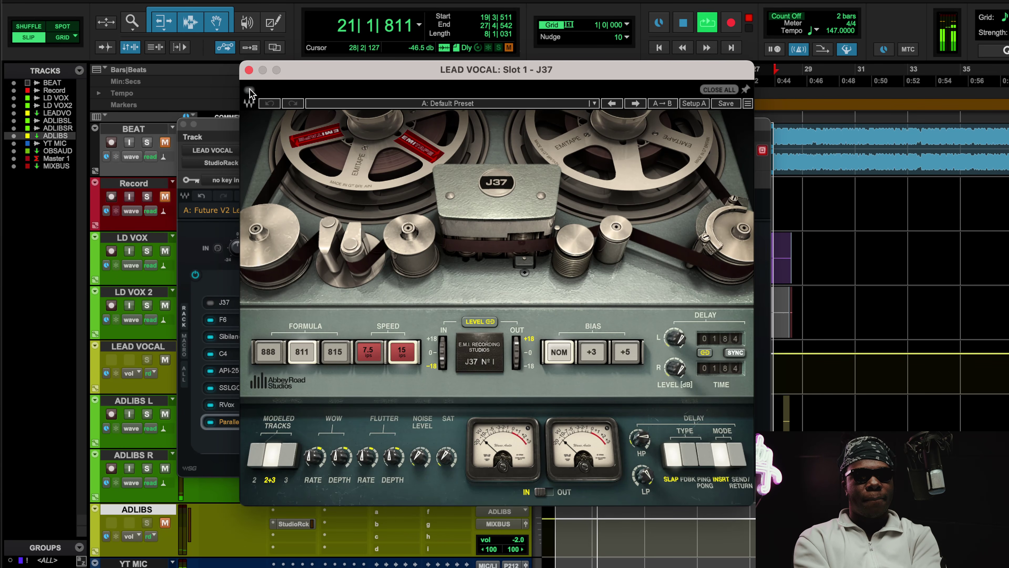
{"action": "left_click", "coordinate": [250, 91]}
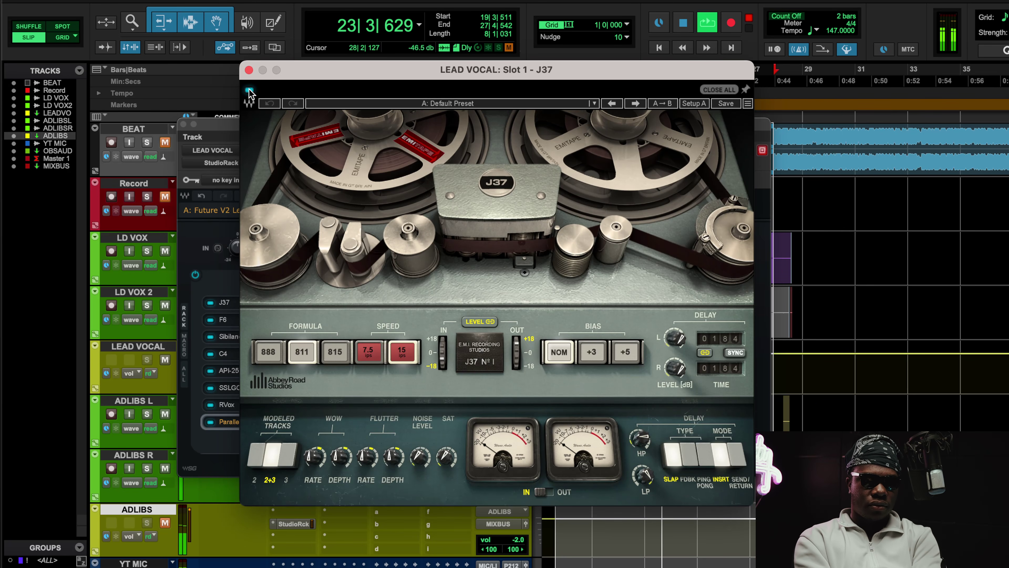
{"action": "left_click", "coordinate": [250, 91]}
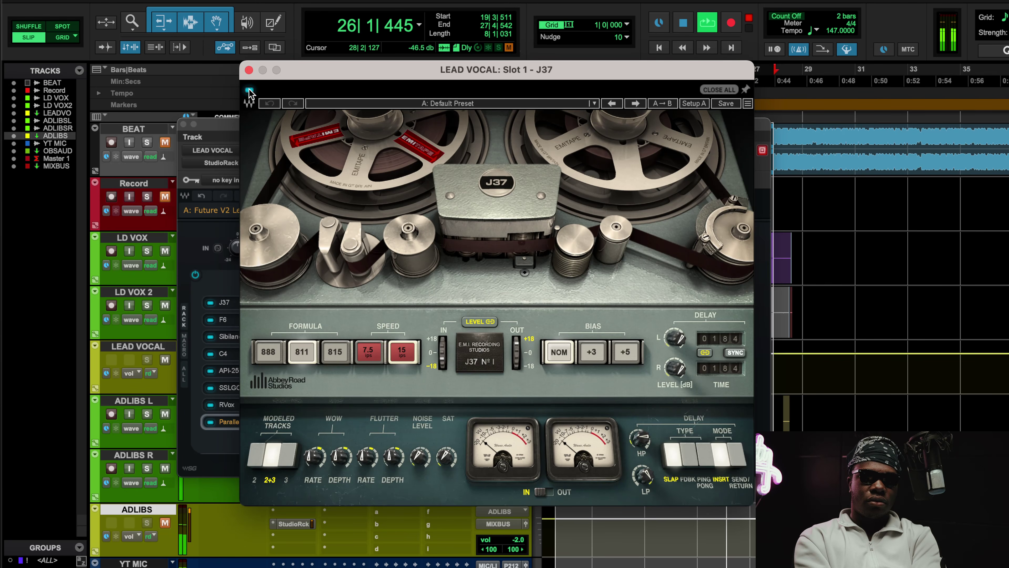
{"action": "left_click", "coordinate": [250, 90]}
{"action": "key", "text": "space"}
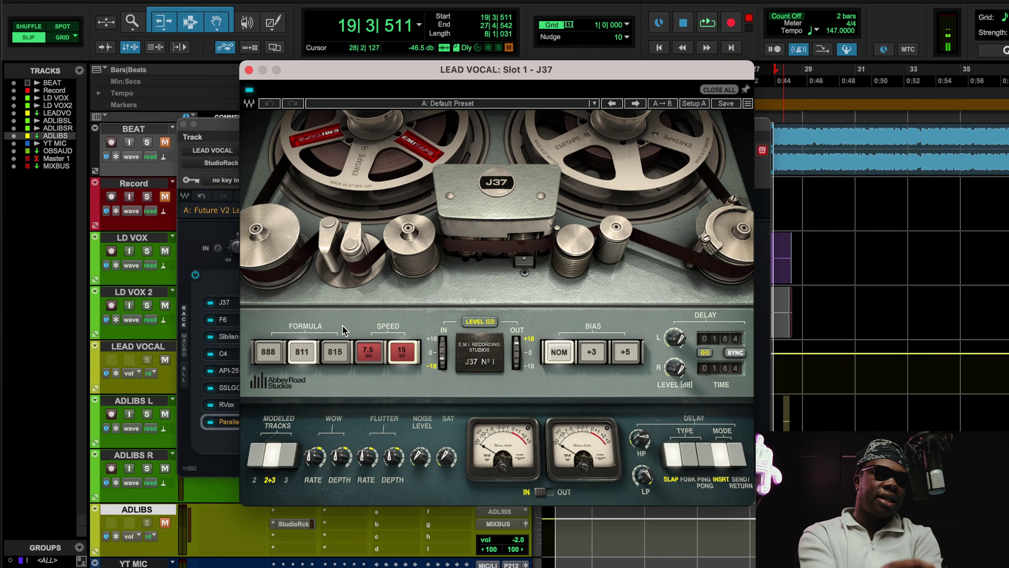
Open the F6 equalizer from the lead vocal rack and inspect the settings of its high-pass filter, band 3 and band 4.
{"action": "left_click", "coordinate": [223, 320]}
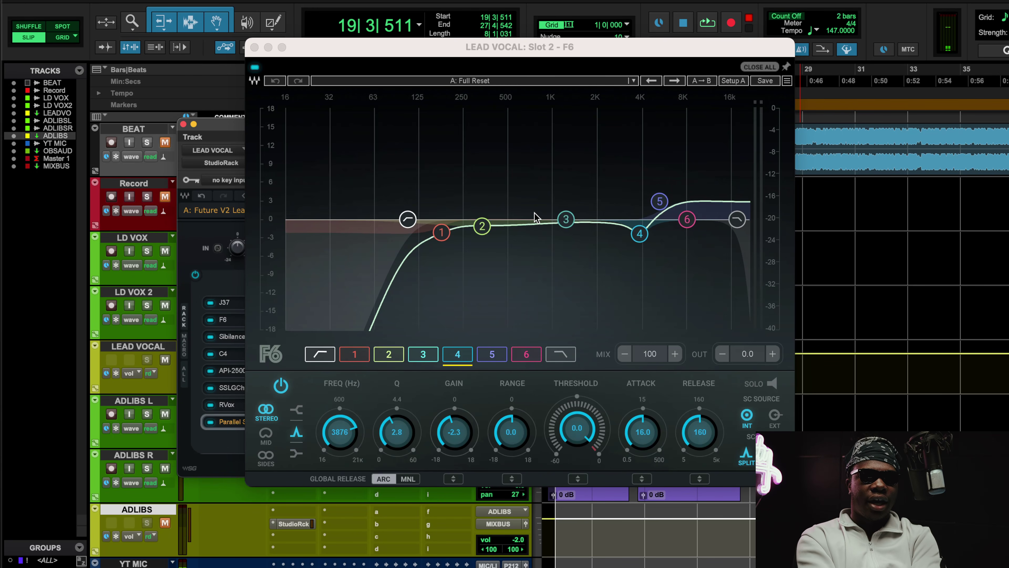
{"action": "left_click", "coordinate": [407, 219]}
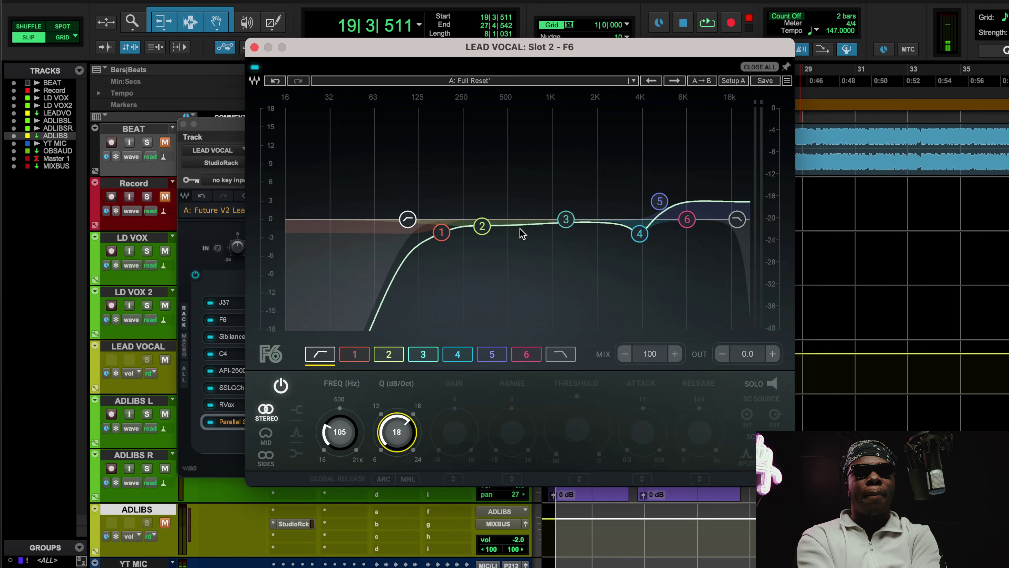
{"action": "left_click", "coordinate": [570, 221]}
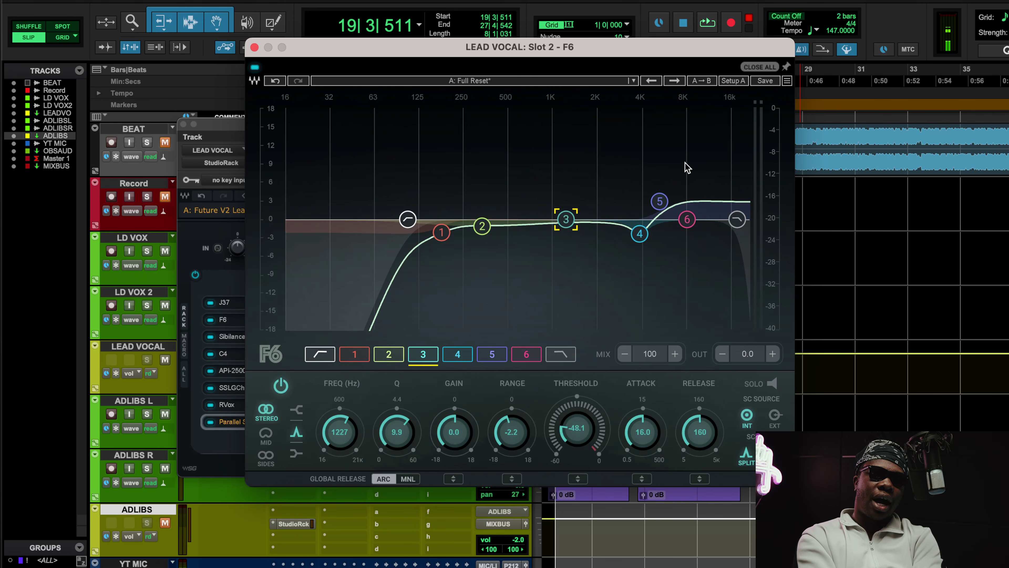
{"action": "left_click", "coordinate": [640, 238]}
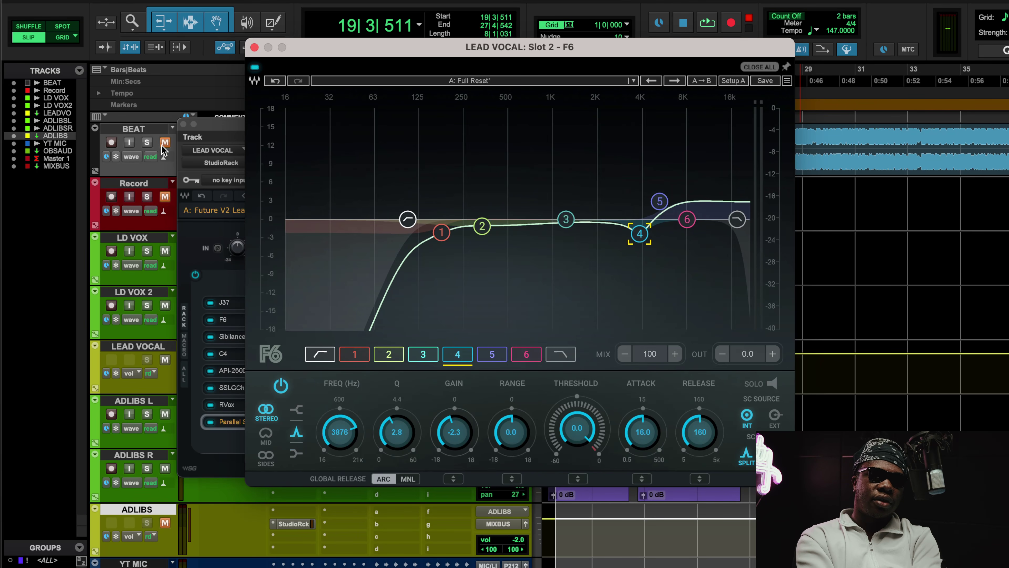
Play the vocal and compare it with band 4 of the F6 equalizer switched off and on.
{"action": "key", "text": "space"}
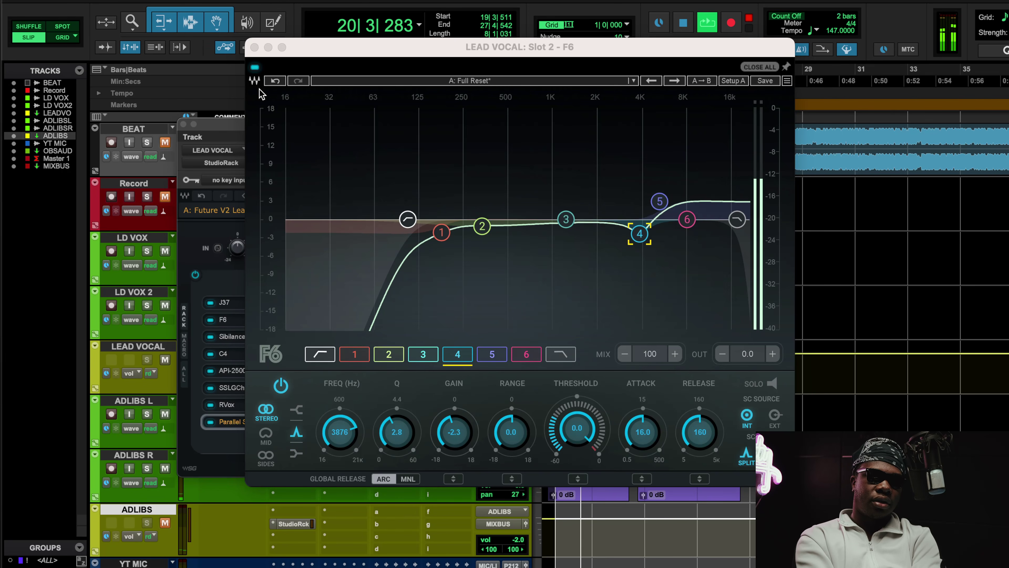
{"action": "left_click", "coordinate": [262, 73]}
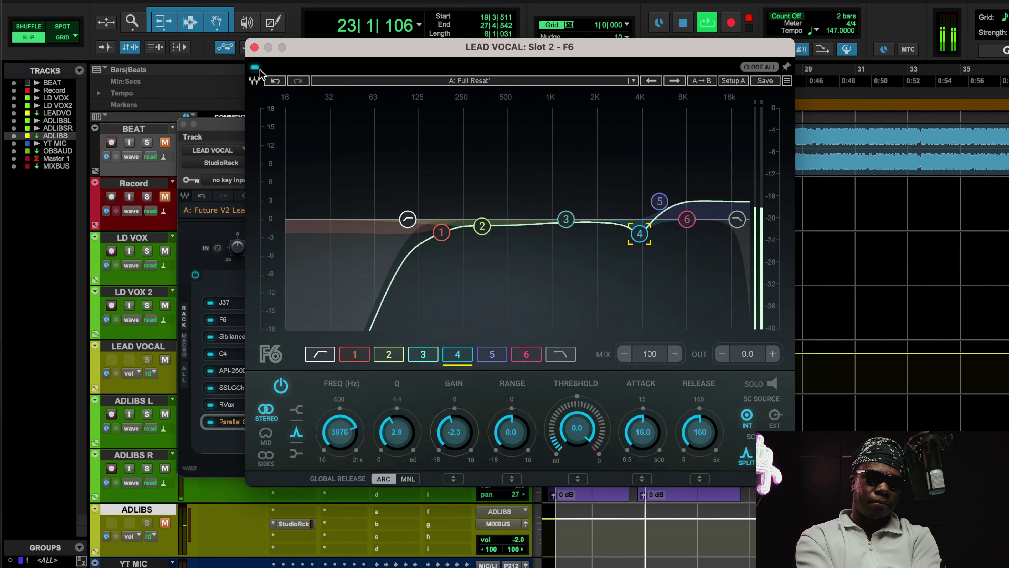
{"action": "left_click", "coordinate": [282, 388]}
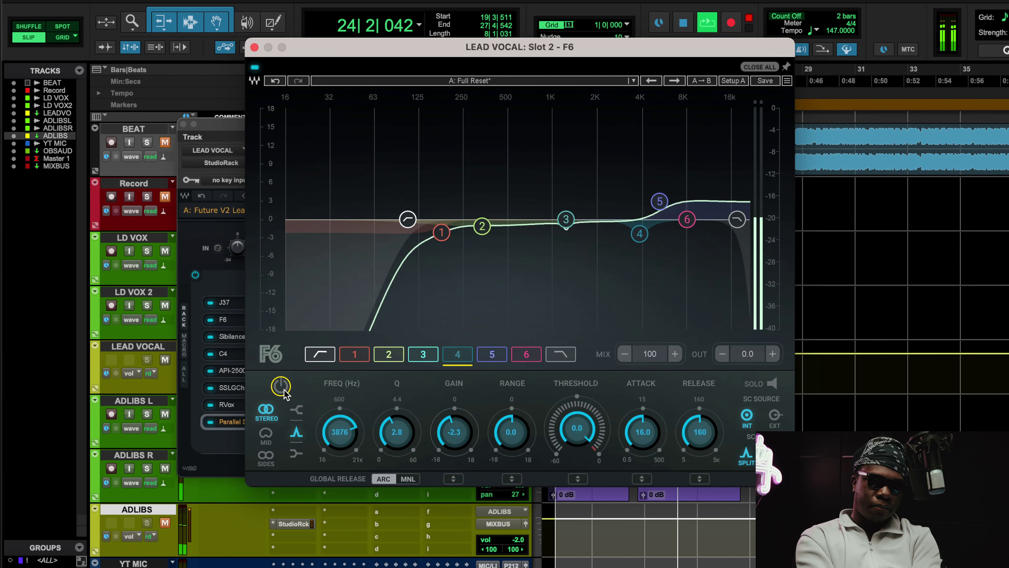
{"action": "left_click", "coordinate": [282, 388]}
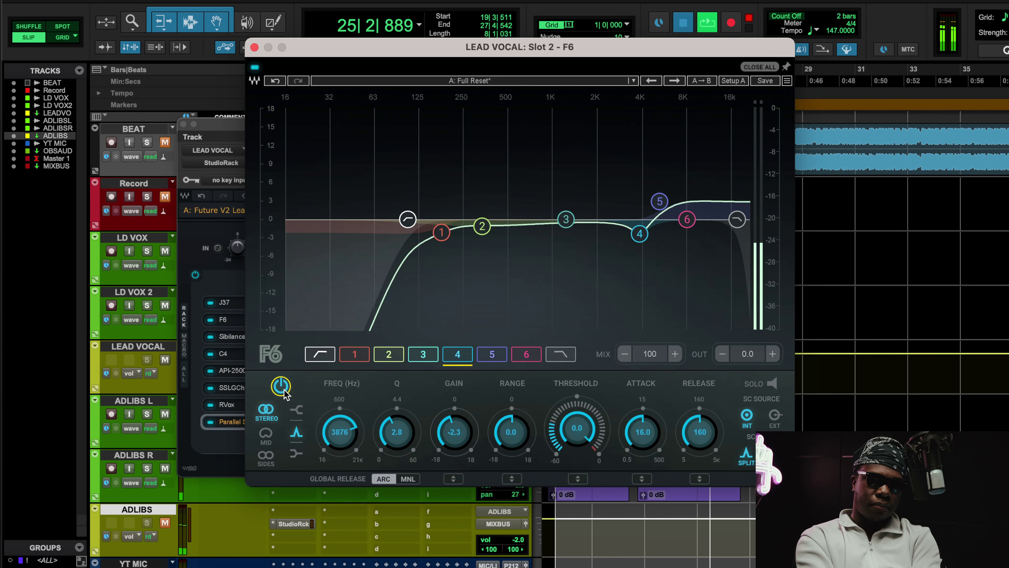
{"action": "left_click", "coordinate": [284, 391]}
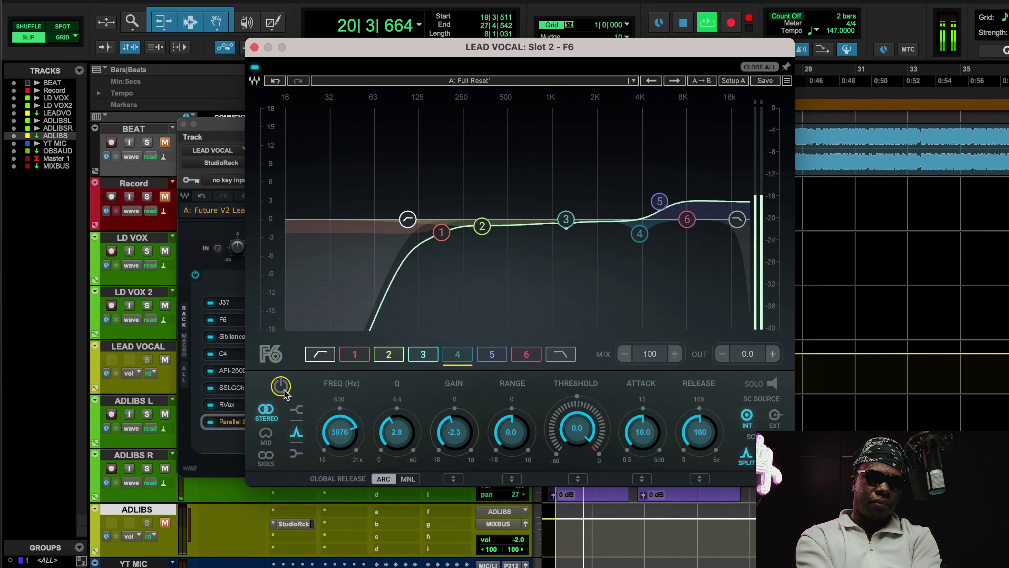
{"action": "left_click", "coordinate": [283, 390]}
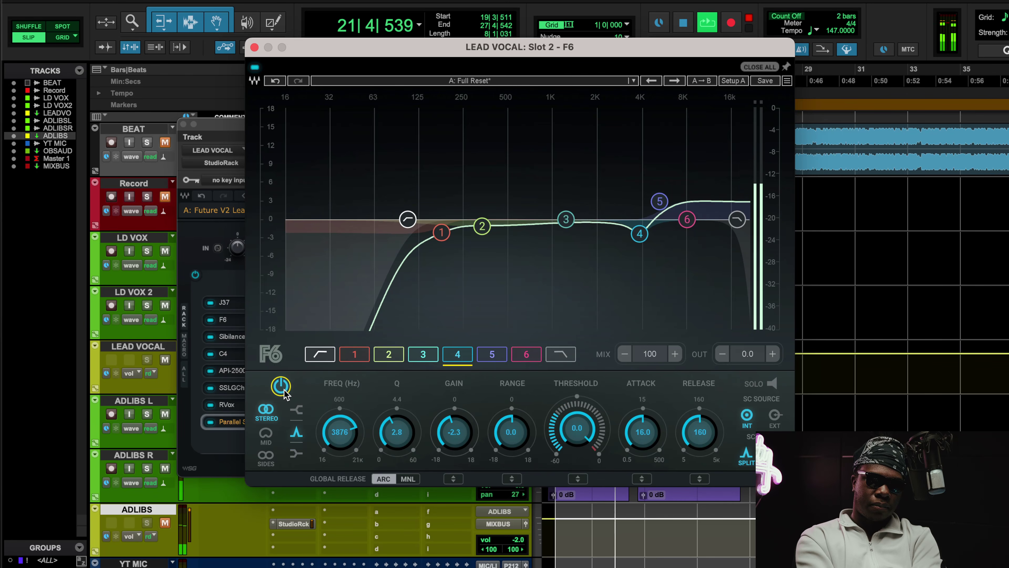
{"action": "left_click", "coordinate": [284, 391]}
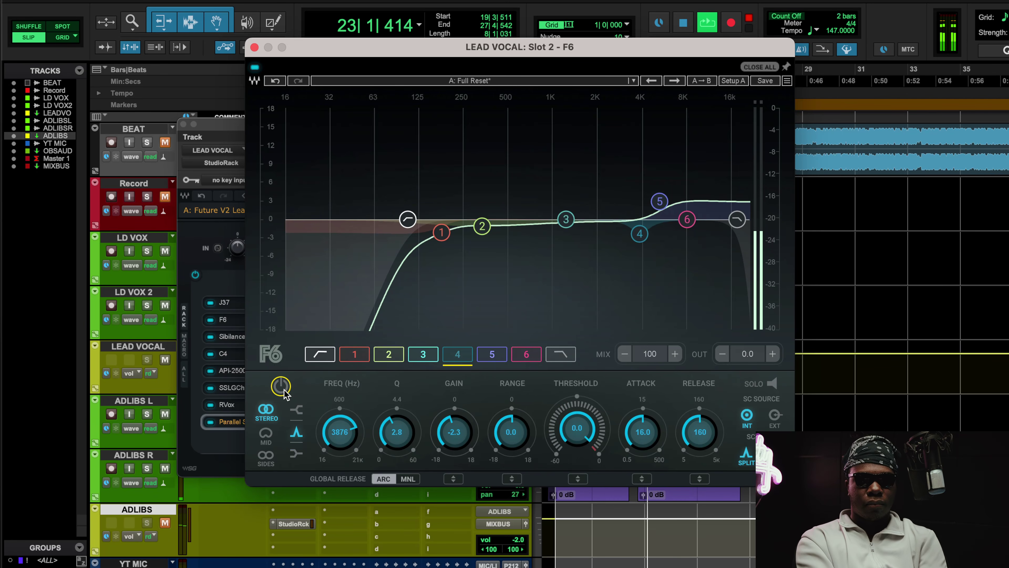
{"action": "left_click", "coordinate": [284, 390]}
Play the equalized vocal with the BEAT track unmuted, mute BEAT again and close the F6.
{"action": "left_click", "coordinate": [165, 142]}
{"action": "key", "text": "space"}
{"action": "key", "text": "space"}
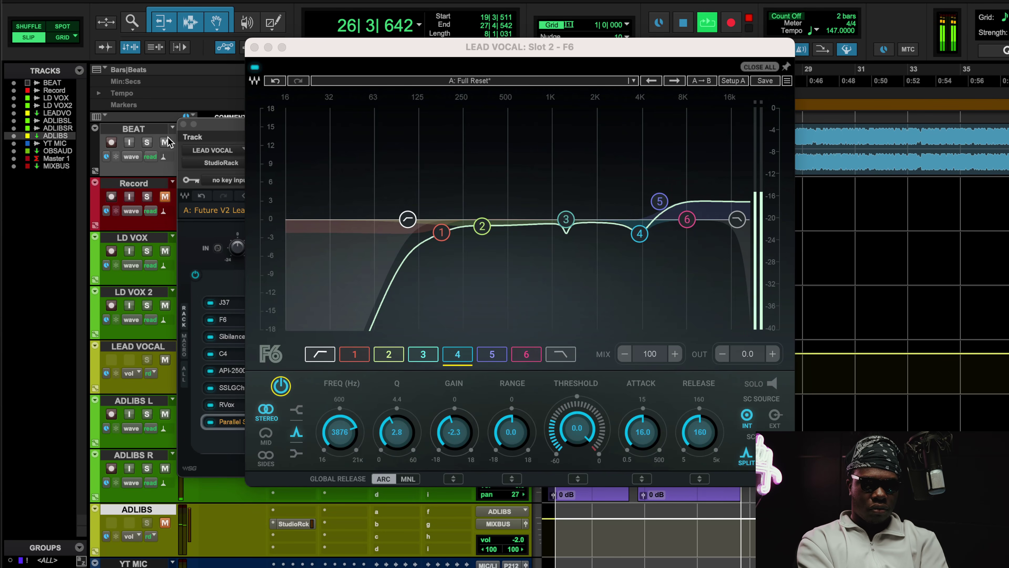
{"action": "key", "text": "space"}
{"action": "left_click", "coordinate": [165, 143]}
{"action": "left_click", "coordinate": [166, 522]}
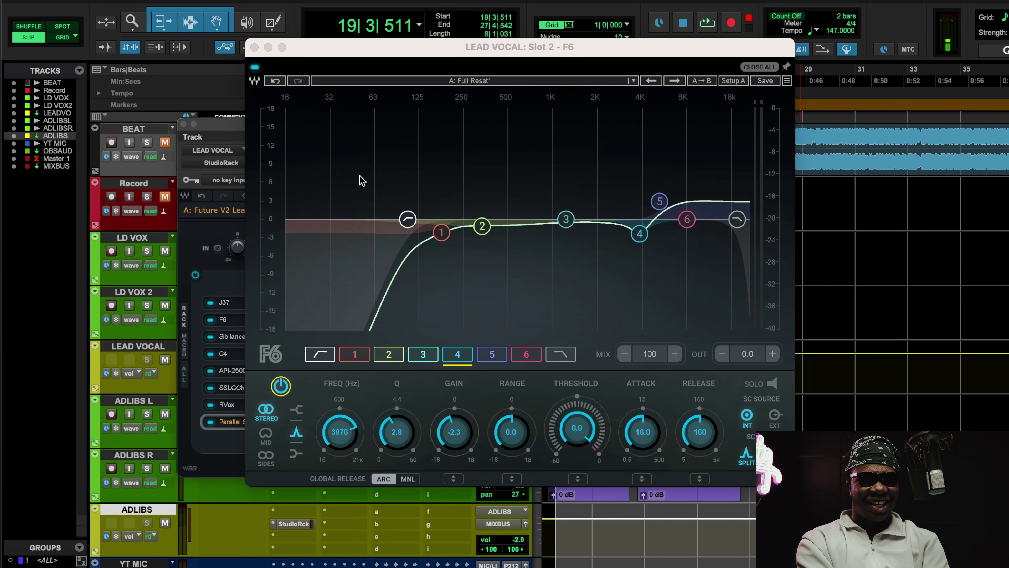
{"action": "left_click", "coordinate": [255, 48]}
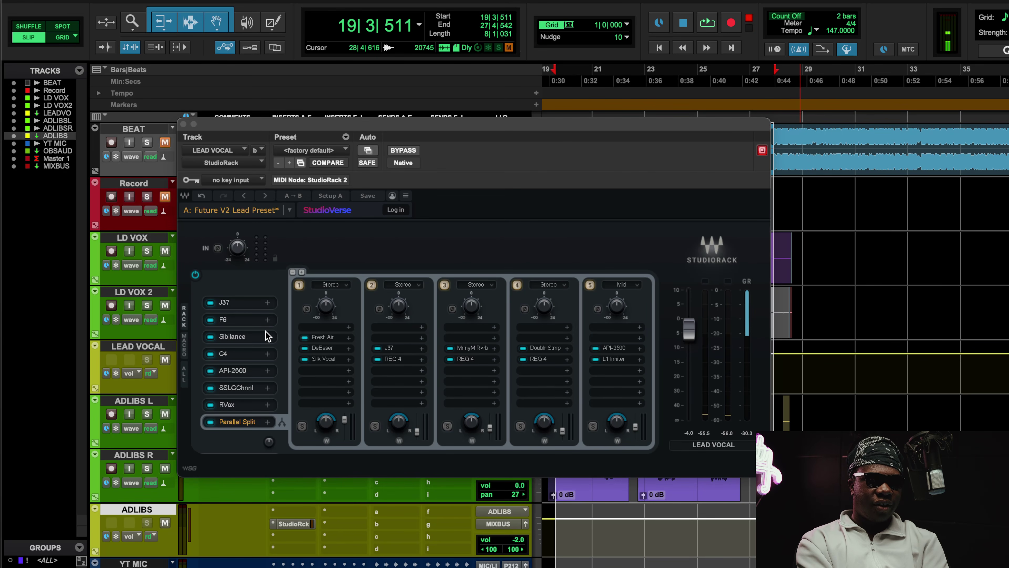
Open the Sibilance de-esser from the lead vocal rack, try a Range of -4.6 dB and undo the change.
{"action": "left_click", "coordinate": [256, 338]}
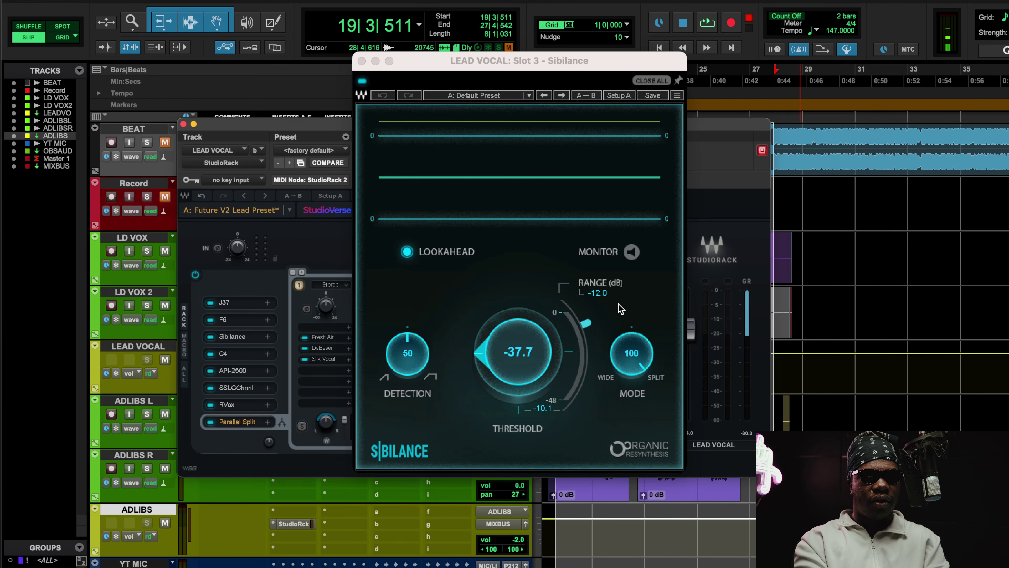
{"action": "left_click", "coordinate": [603, 299]}
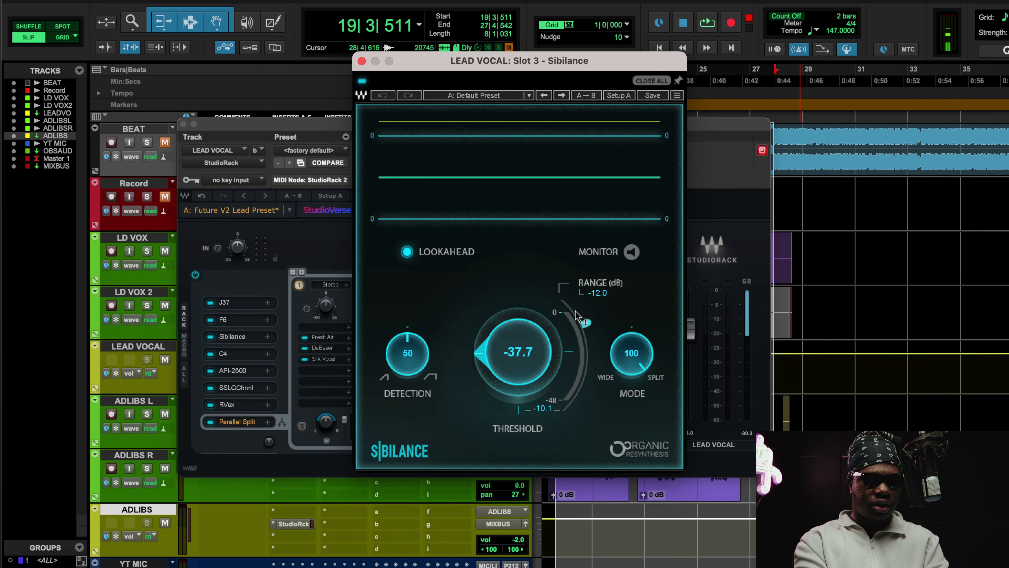
{"action": "left_click", "coordinate": [585, 329]}
{"action": "left_click_drag", "start_coordinate": [586, 323], "coordinate": [577, 309]}
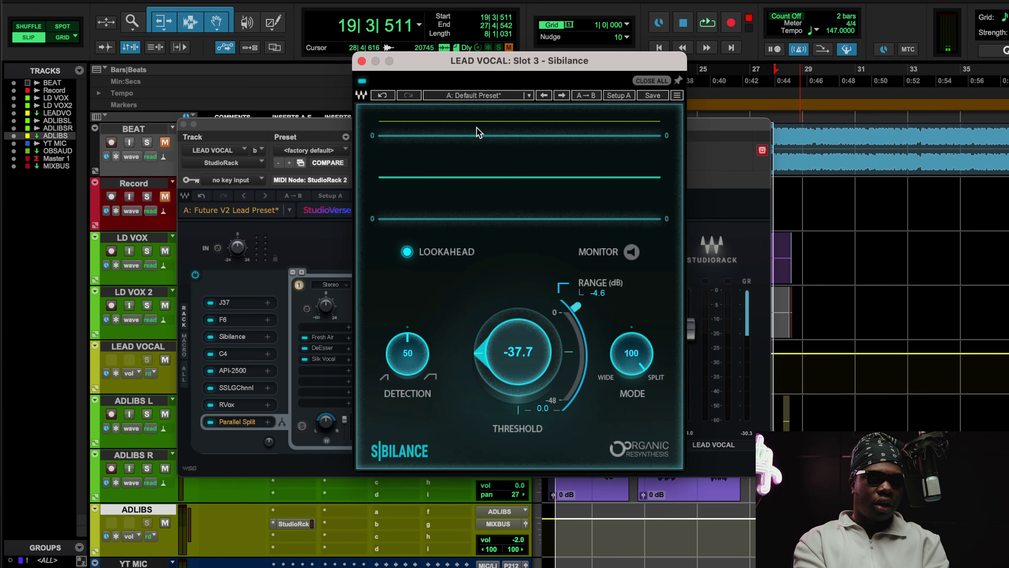
{"action": "left_click", "coordinate": [383, 95]}
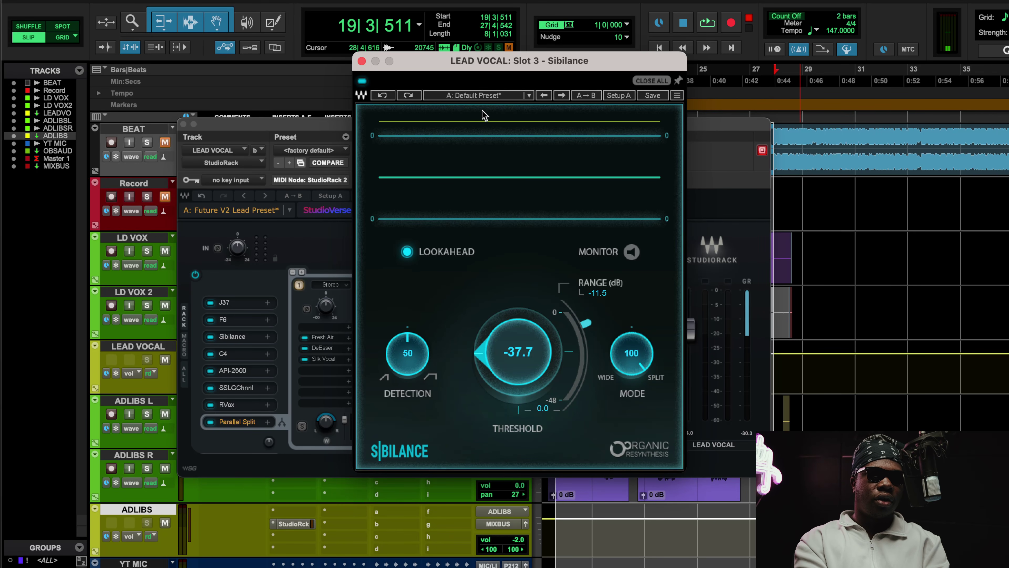
{"action": "left_click", "coordinate": [383, 94]}
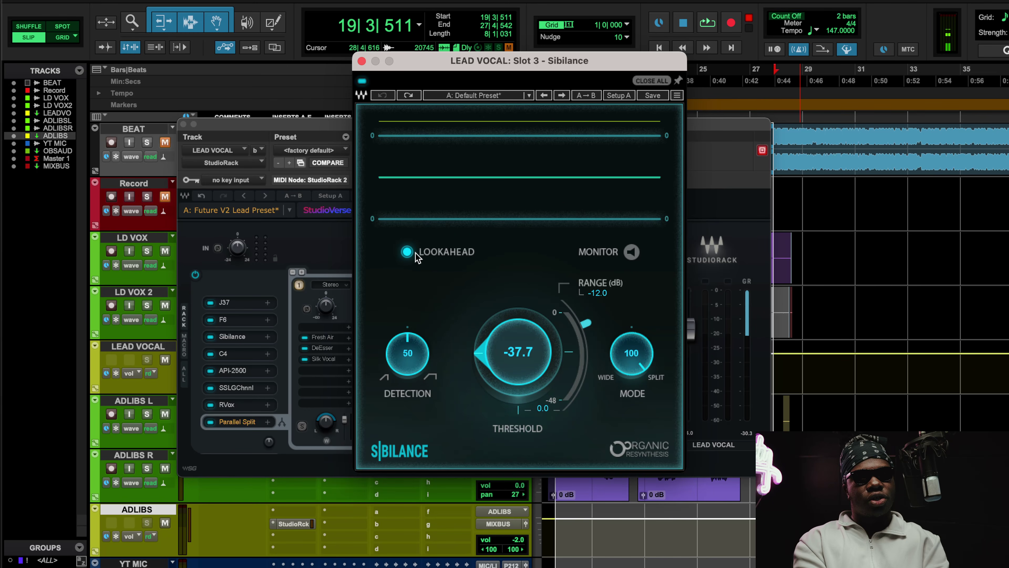
Check Sibilance's Lookahead option, play the vocal through the de-esser and close the plug-in.
{"action": "left_click", "coordinate": [407, 252]}
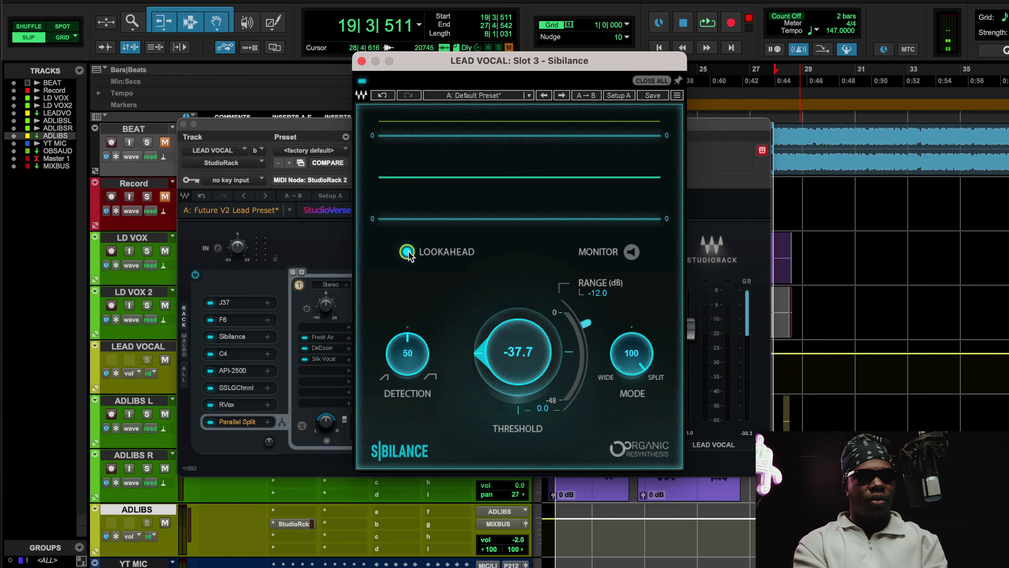
{"action": "key", "text": "space"}
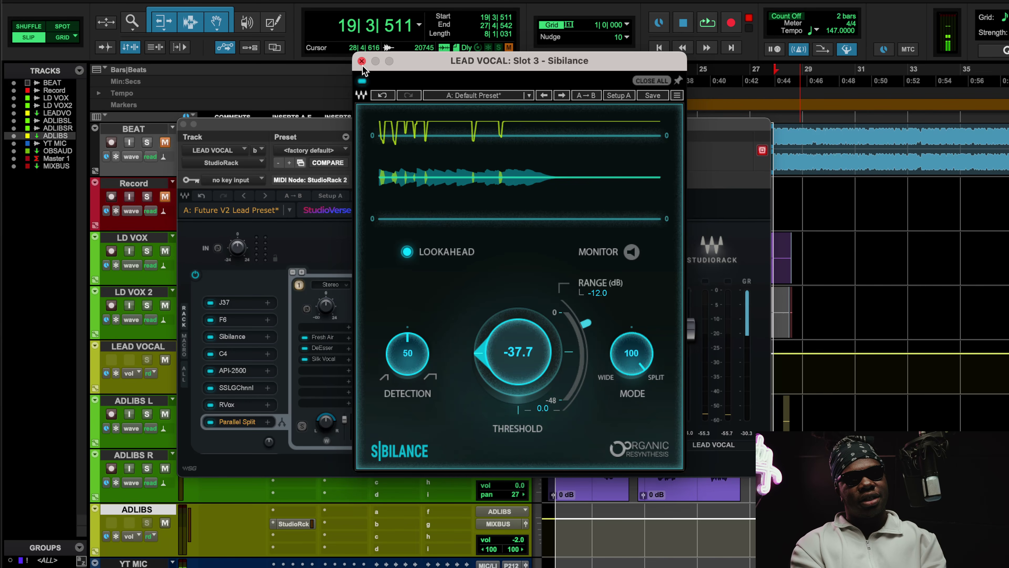
{"action": "left_click", "coordinate": [361, 61]}
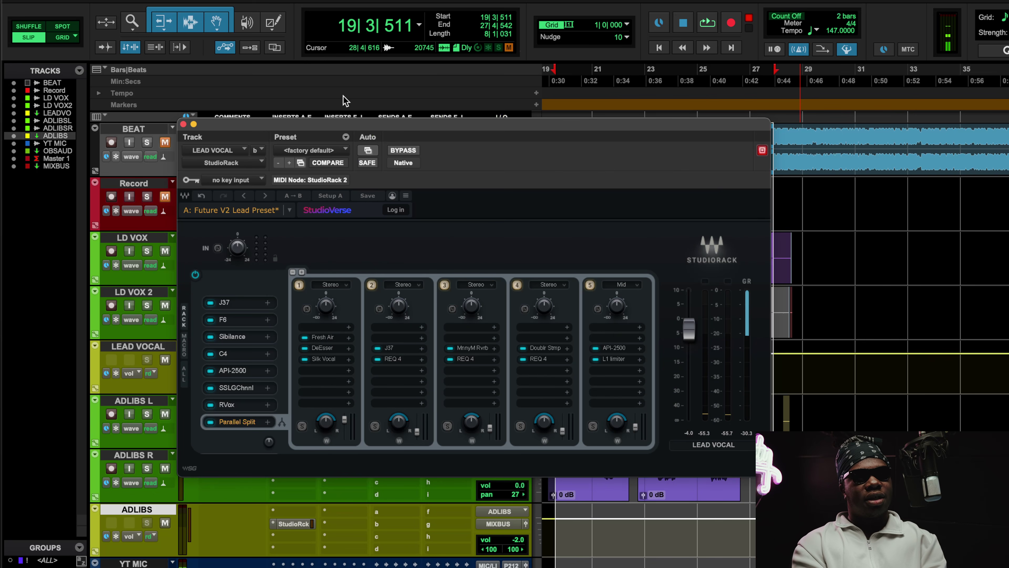
Open the C4 multiband processor from the lead vocal rack and compare the vocal with it off and on during playback.
{"action": "left_click", "coordinate": [235, 355]}
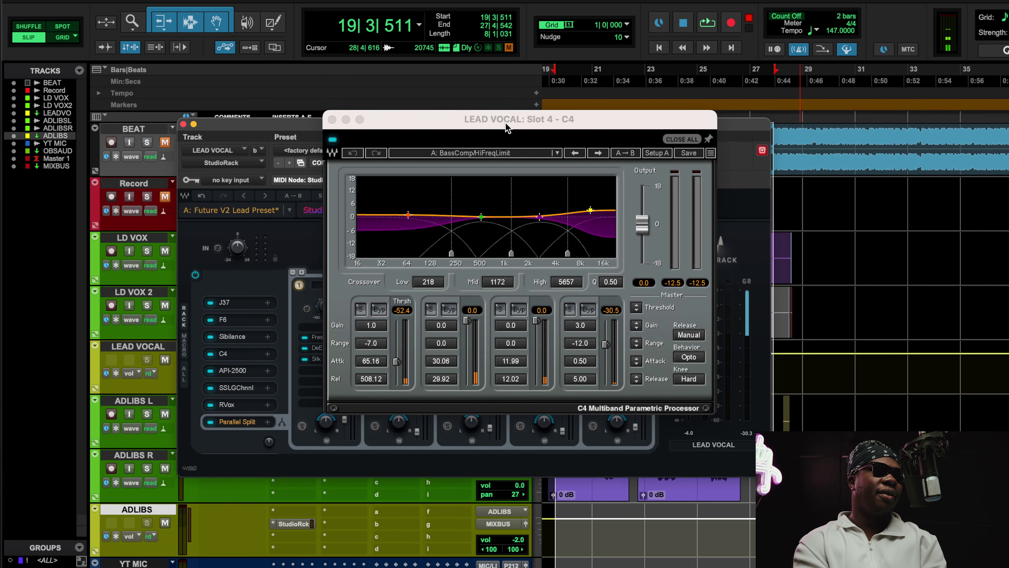
{"action": "left_click_drag", "start_coordinate": [529, 115], "coordinate": [528, 176]}
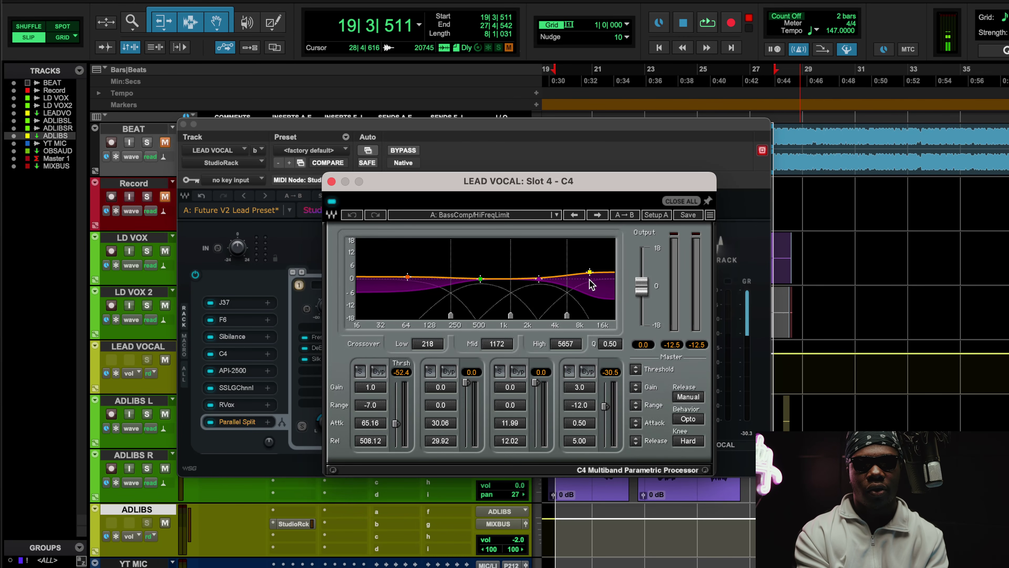
{"action": "key", "text": "space"}
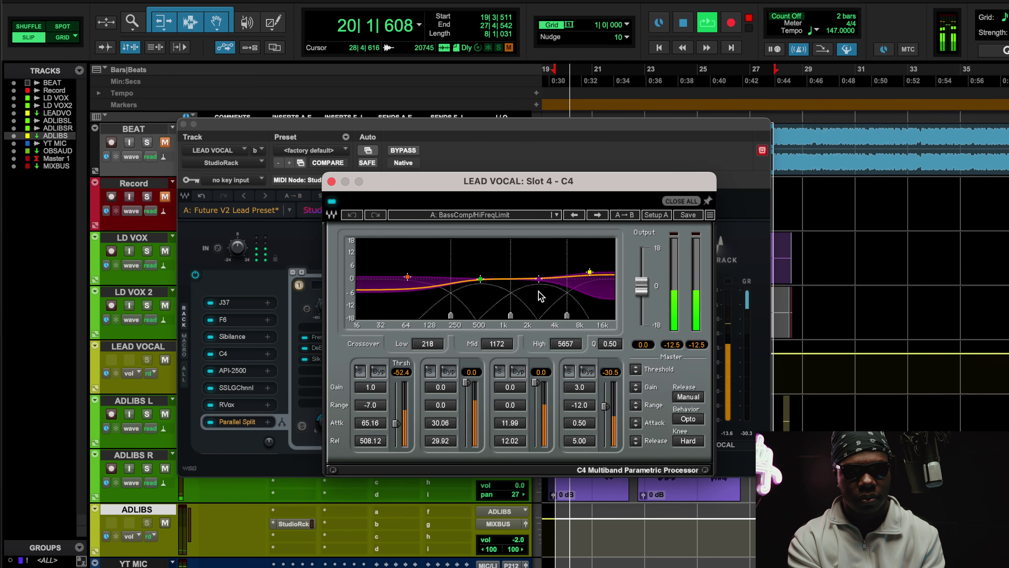
{"action": "left_click", "coordinate": [331, 202]}
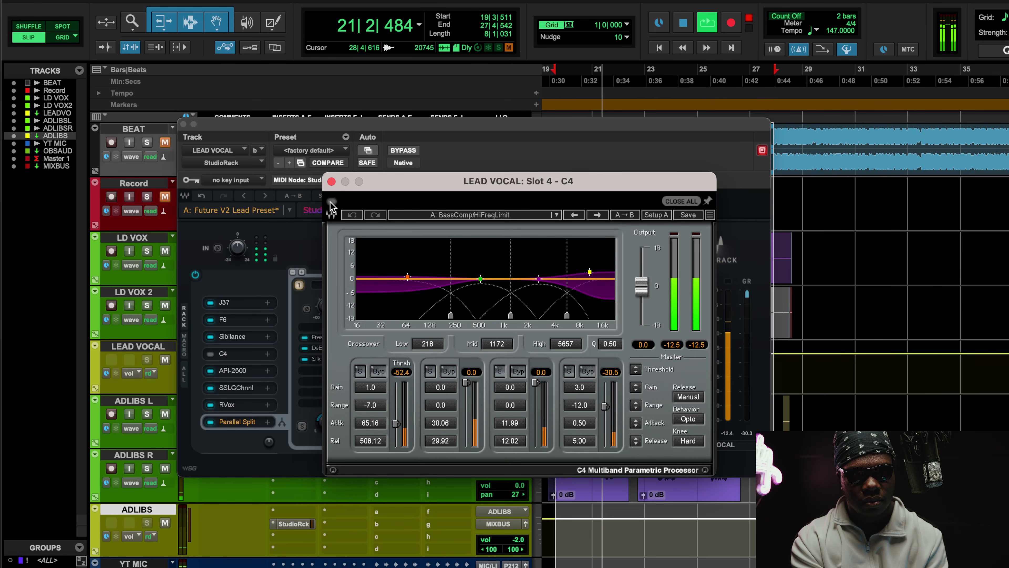
{"action": "left_click", "coordinate": [332, 203]}
Unmute the BEAT track to hear the C4-processed vocal with the beat, stop playback and close the C4.
{"action": "left_click", "coordinate": [165, 143]}
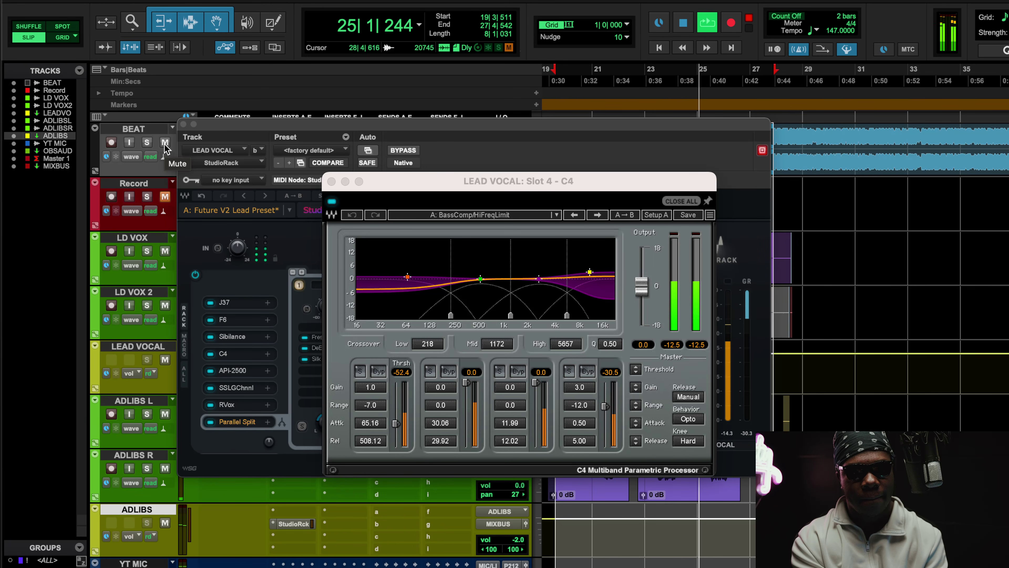
{"action": "key", "text": "space"}
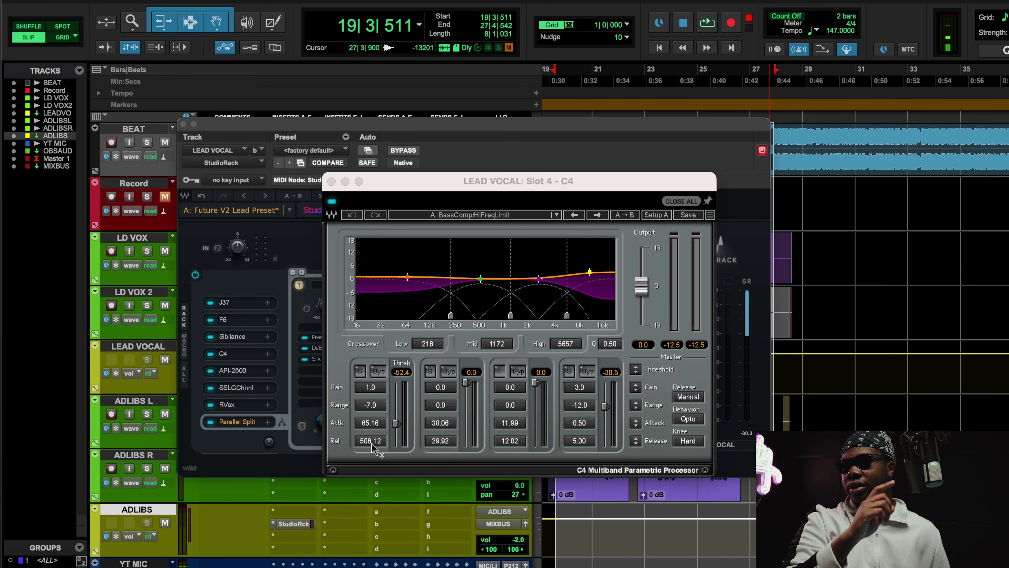
{"action": "left_click", "coordinate": [256, 373]}
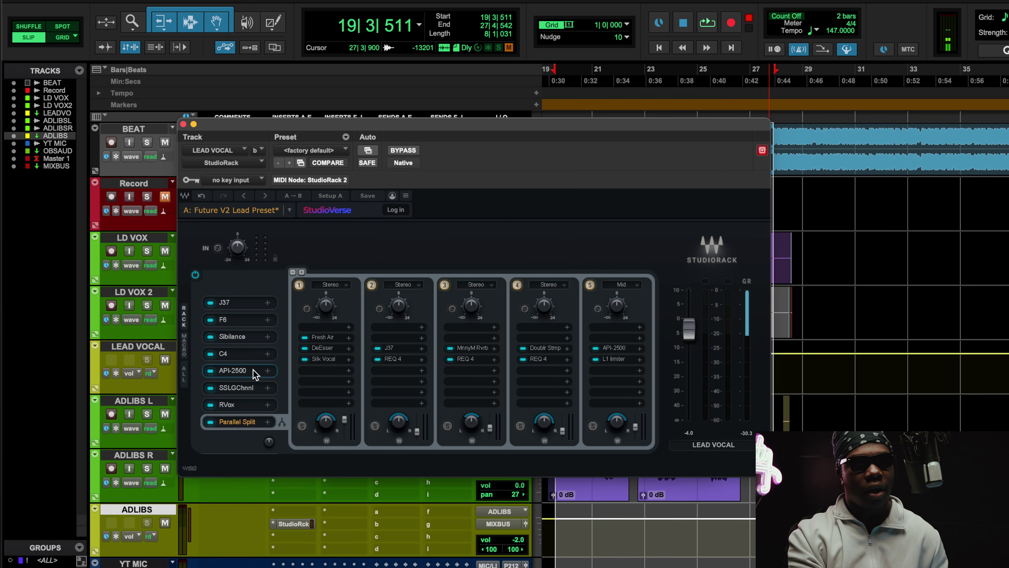
Open the API-2500 compressor from the lead vocal rack and compare the vocal with it off and on during playback.
{"action": "left_click", "coordinate": [232, 372]}
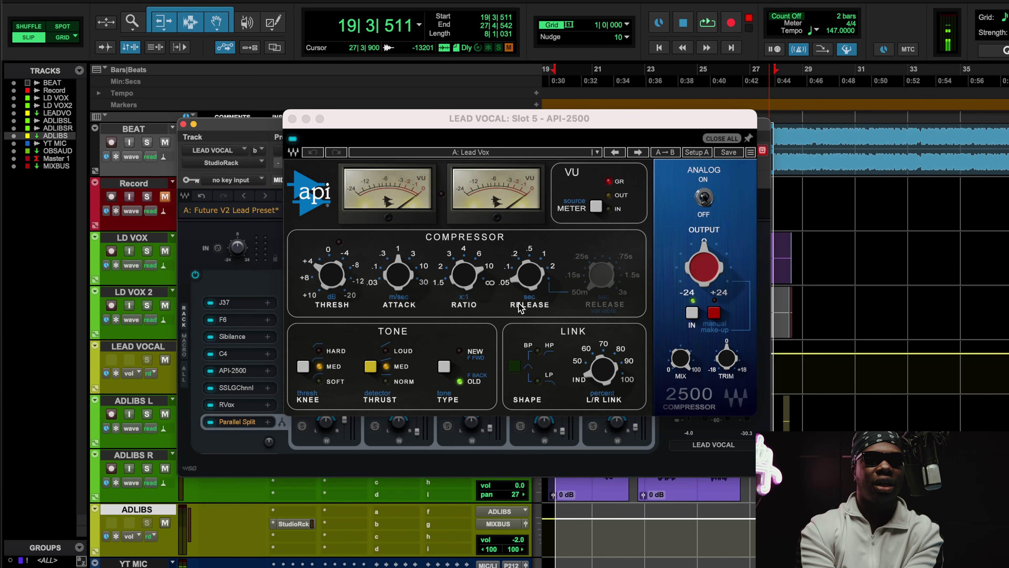
{"action": "key", "text": "space"}
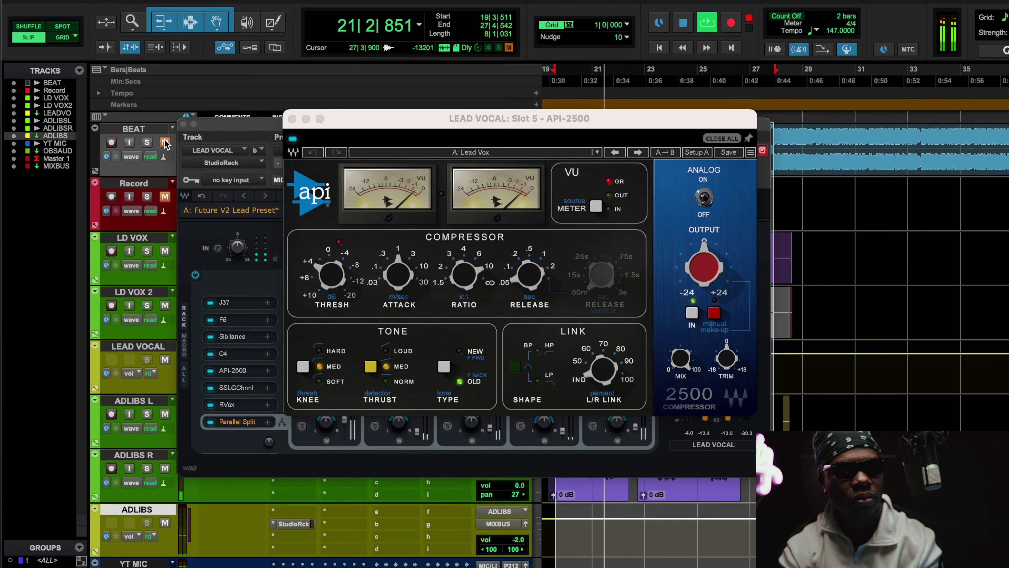
{"action": "left_click", "coordinate": [293, 139]}
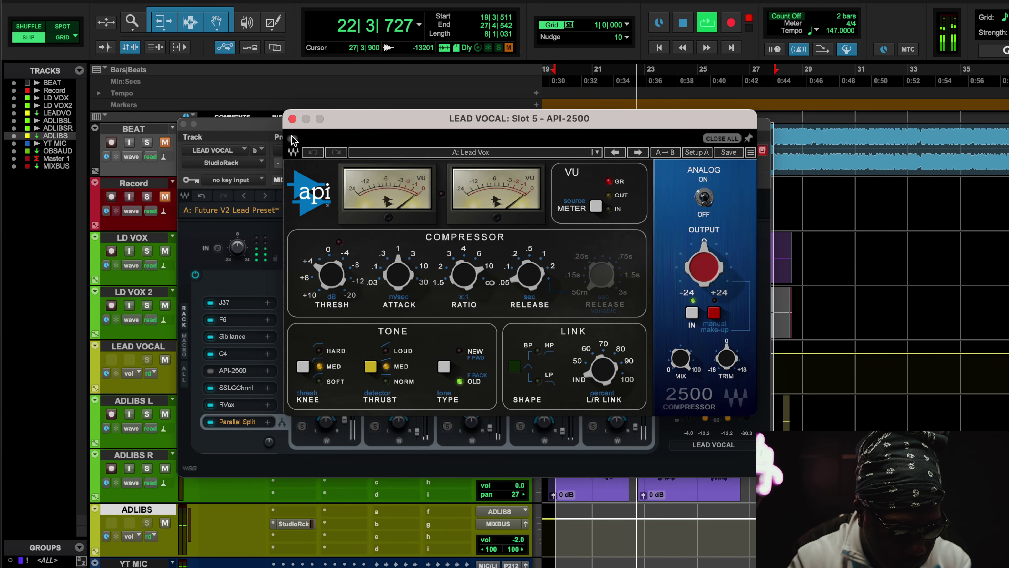
{"action": "left_click", "coordinate": [293, 138]}
{"action": "left_click", "coordinate": [293, 139]}
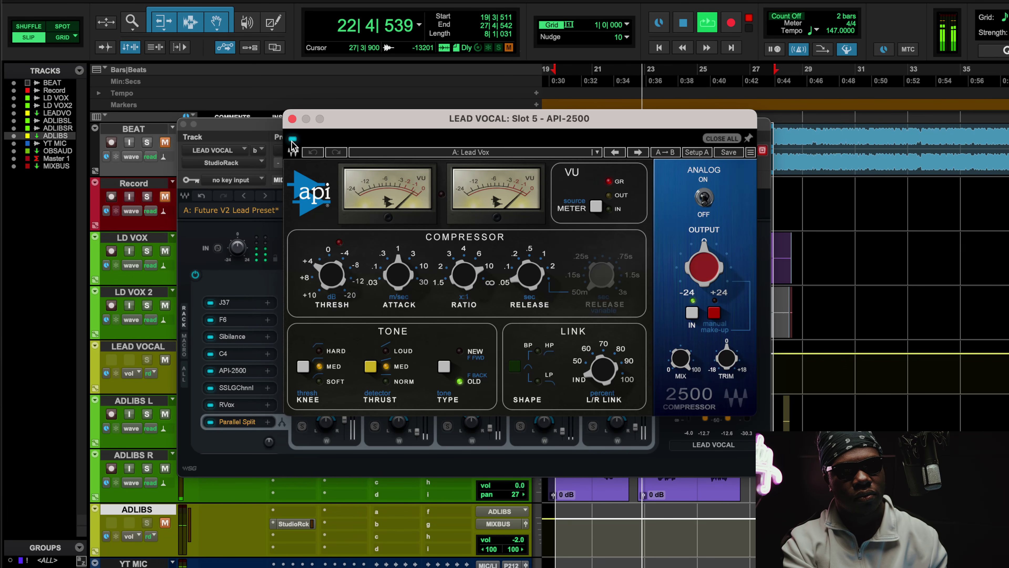
{"action": "key", "text": "space"}
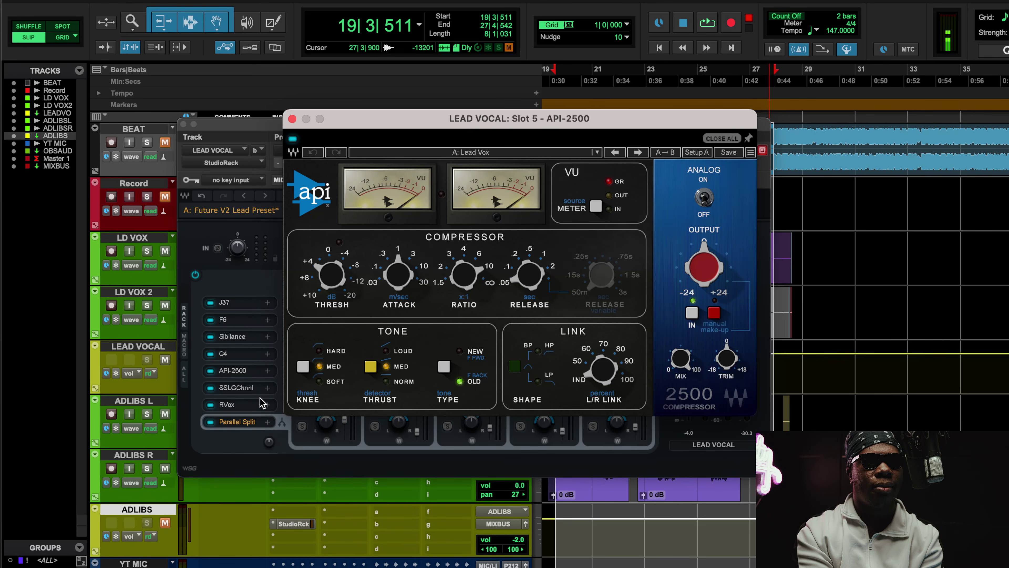
Open the RVox and SSLGChannel plug-ins from the lead vocal rack and examine the SSL channel's LMF and LF controls.
{"action": "left_click", "coordinate": [236, 406]}
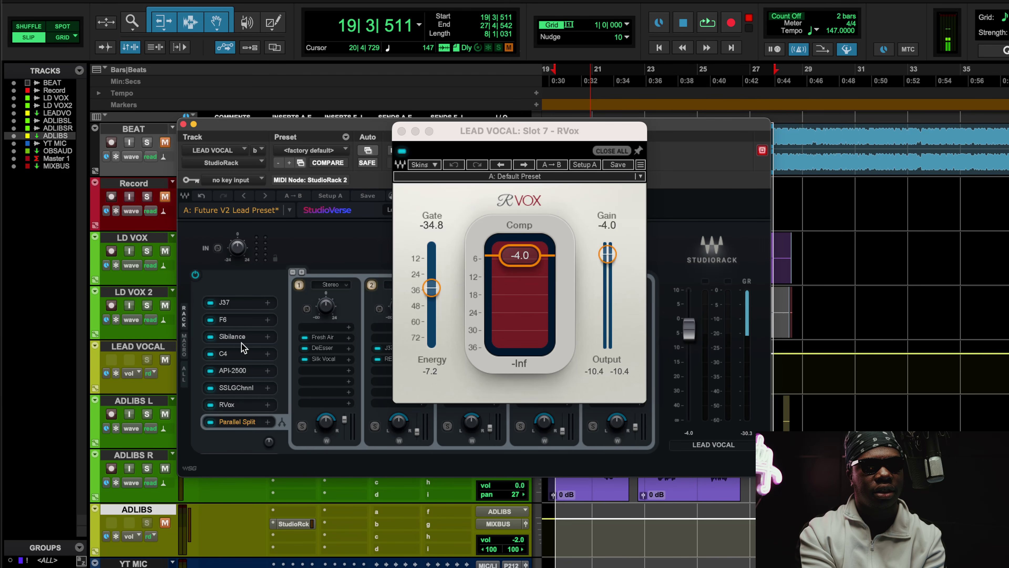
{"action": "left_click", "coordinate": [242, 389]}
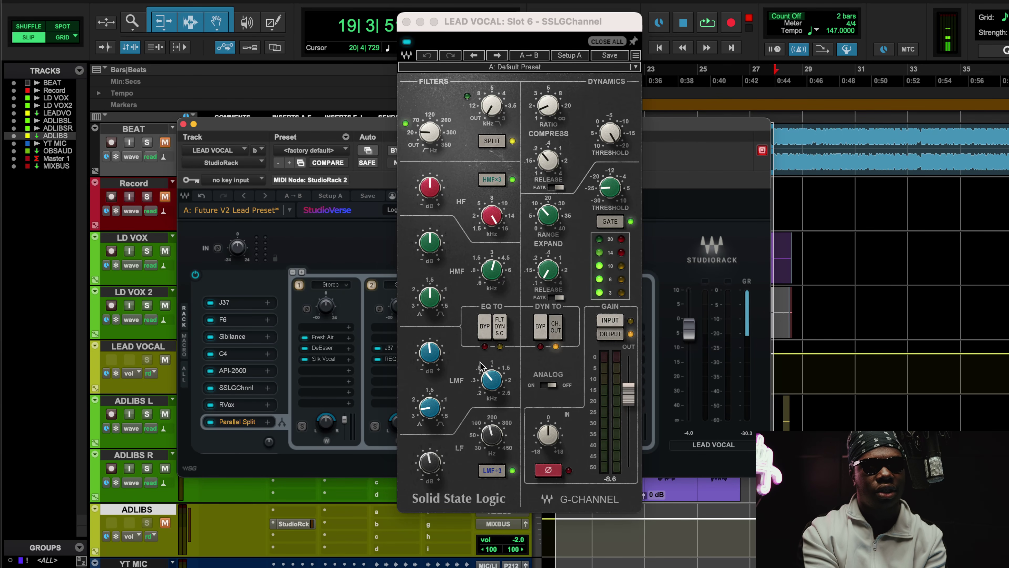
{"action": "left_click", "coordinate": [445, 382]}
{"action": "left_click", "coordinate": [430, 462]}
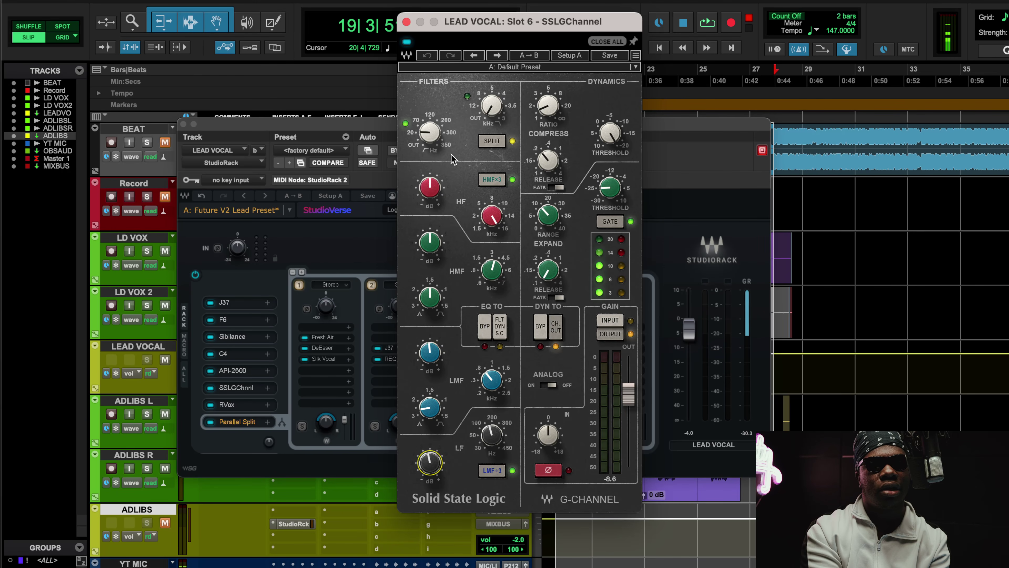
Play the lead vocal with the SSLGChannel bypassed and re-enabled to compare its sound, and stop playback.
{"action": "key", "text": "space"}
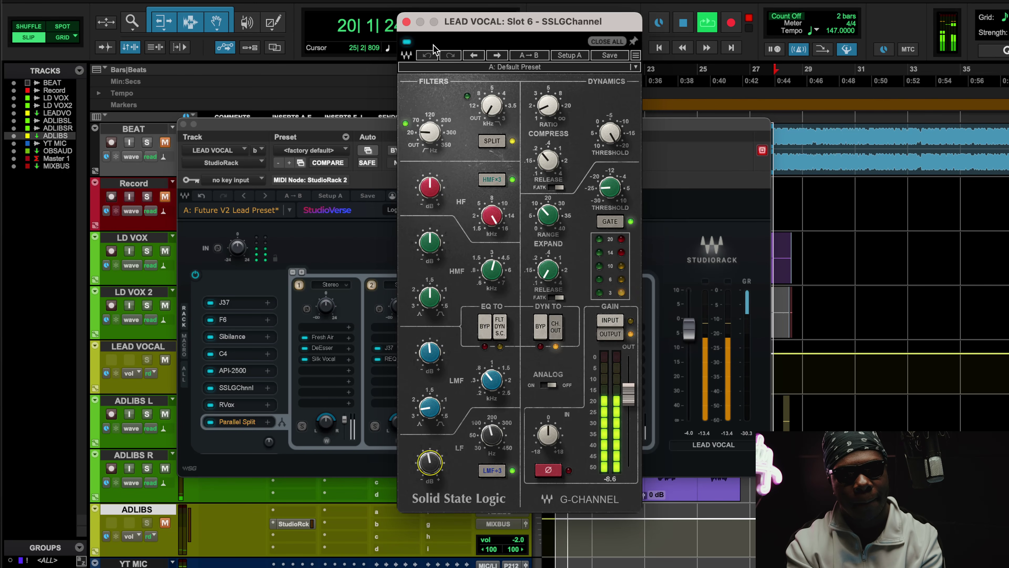
{"action": "left_click", "coordinate": [406, 41]}
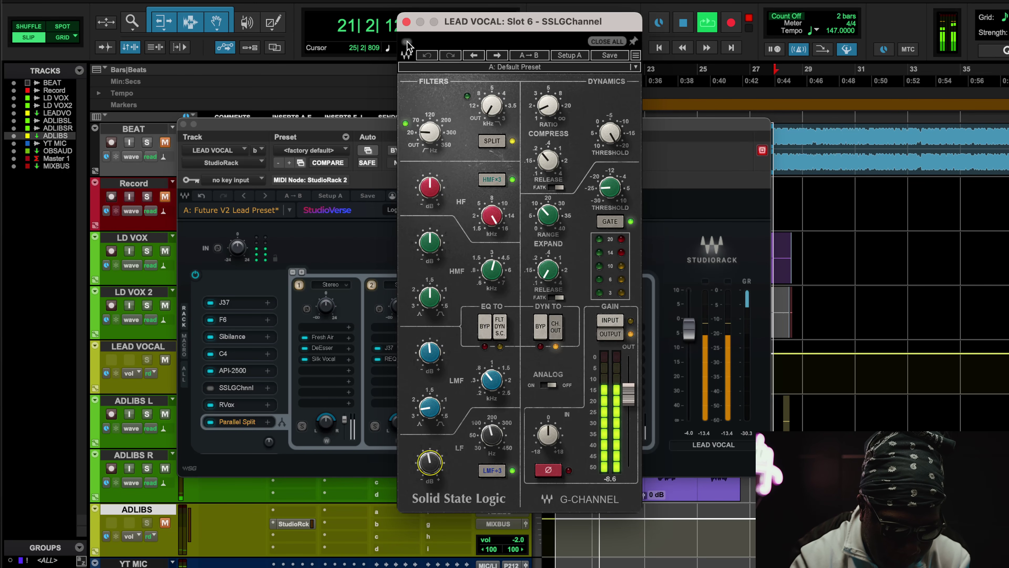
{"action": "left_click", "coordinate": [407, 41]}
{"action": "left_click", "coordinate": [407, 42]}
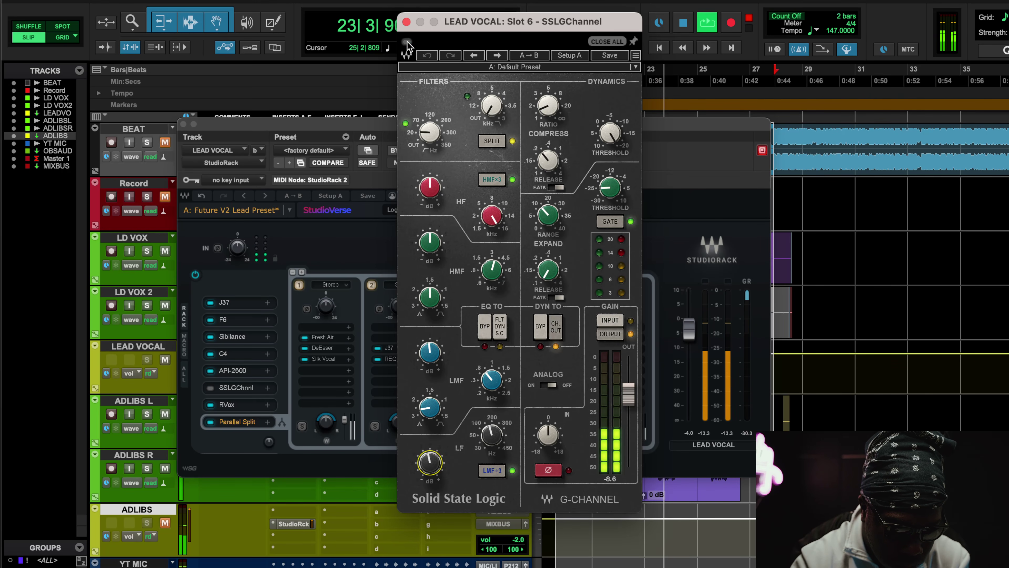
{"action": "left_click", "coordinate": [406, 41]}
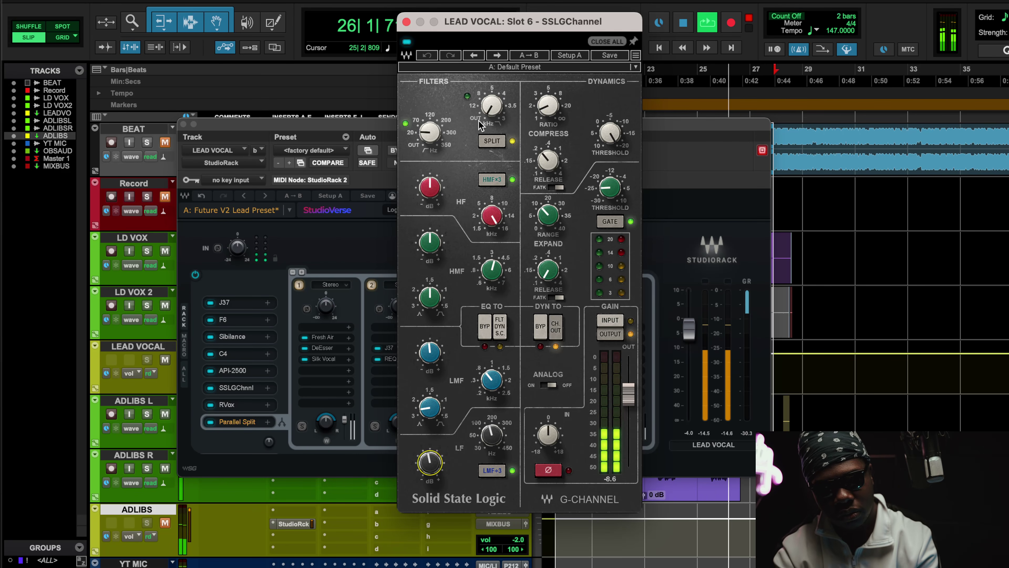
{"action": "key", "text": "space"}
Examine the SSL channel's HF frequency, try an HF gain change while the vocal plays, and undo it.
{"action": "left_click", "coordinate": [489, 212]}
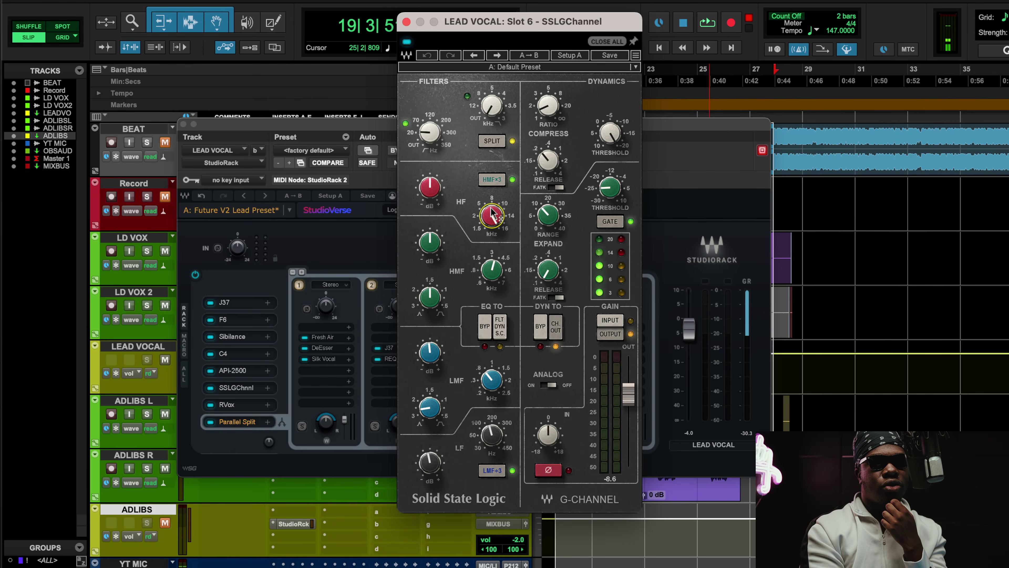
{"action": "mouse_move", "coordinate": [499, 231]}
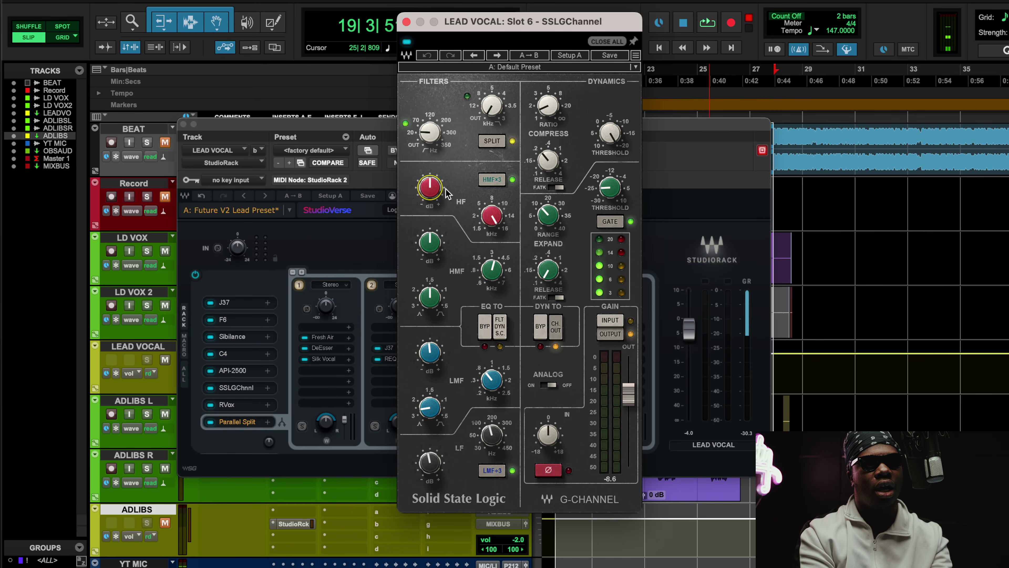
{"action": "key", "text": "space"}
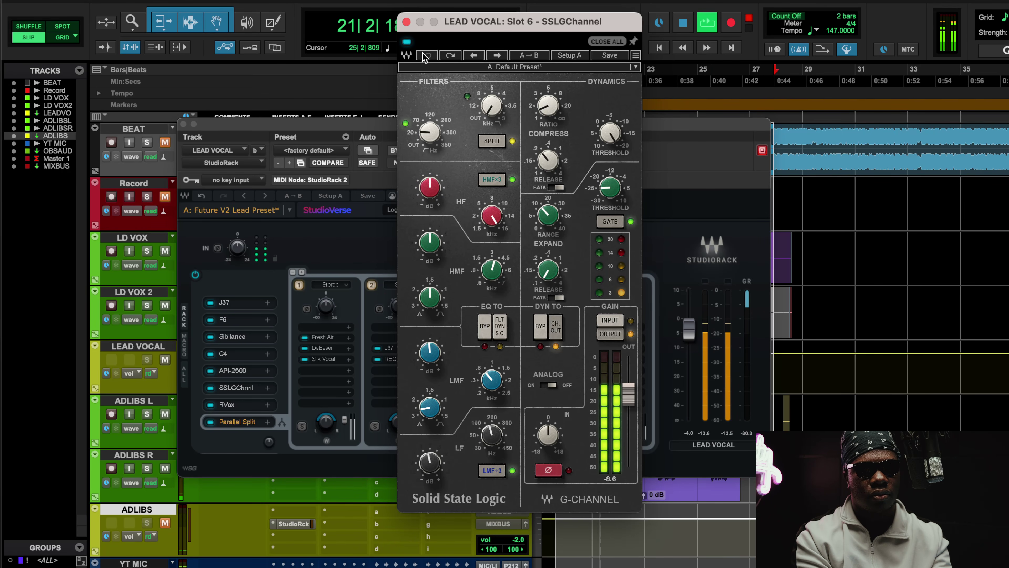
{"action": "mouse_move", "coordinate": [429, 195]}
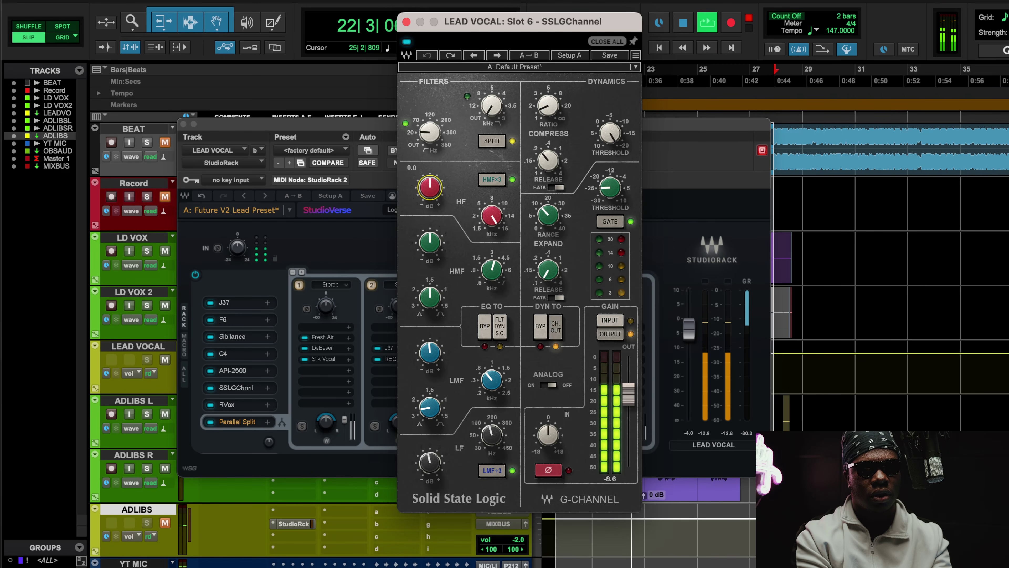
{"action": "left_click", "coordinate": [427, 55]}
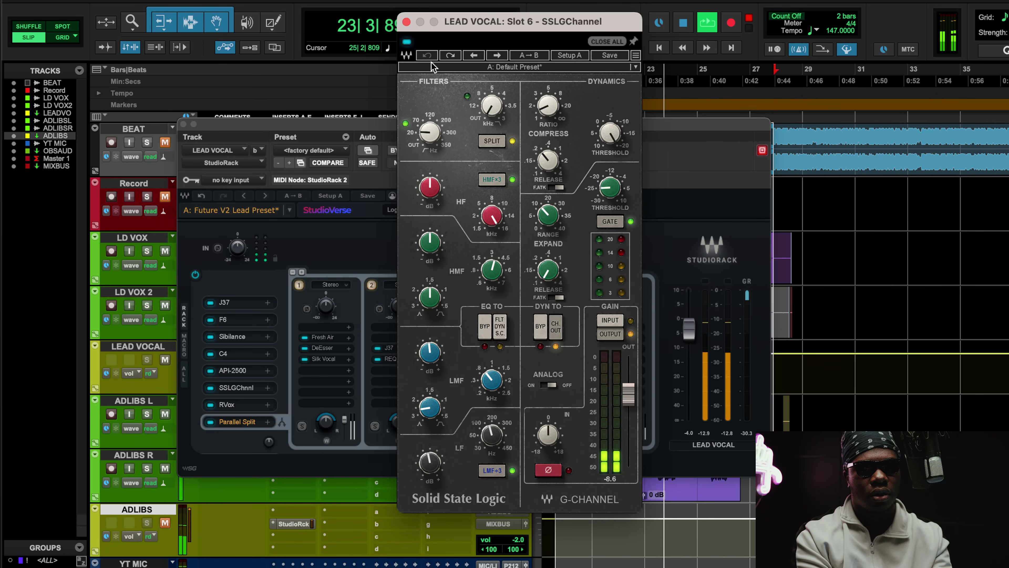
{"action": "mouse_move", "coordinate": [429, 186]}
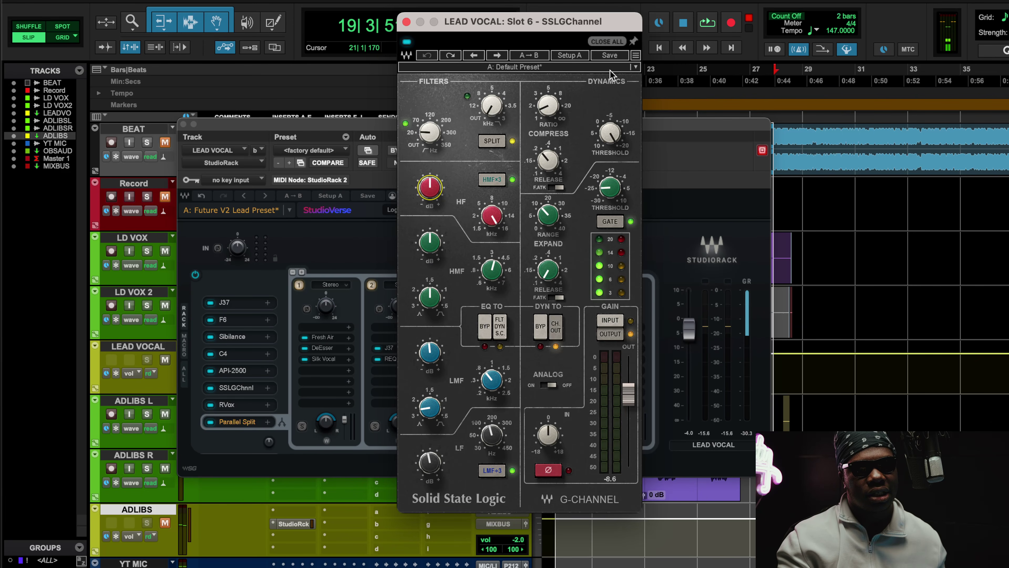
Open RVox from the lead vocal rack, compare the vocal with it off and on during playback, and close it.
{"action": "left_click", "coordinate": [233, 404]}
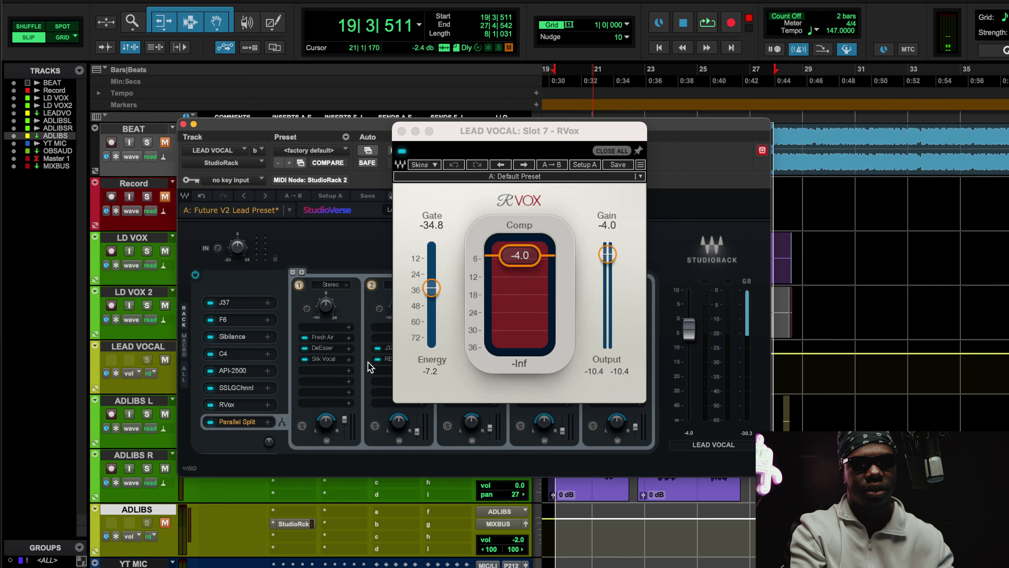
{"action": "left_click", "coordinate": [622, 247]}
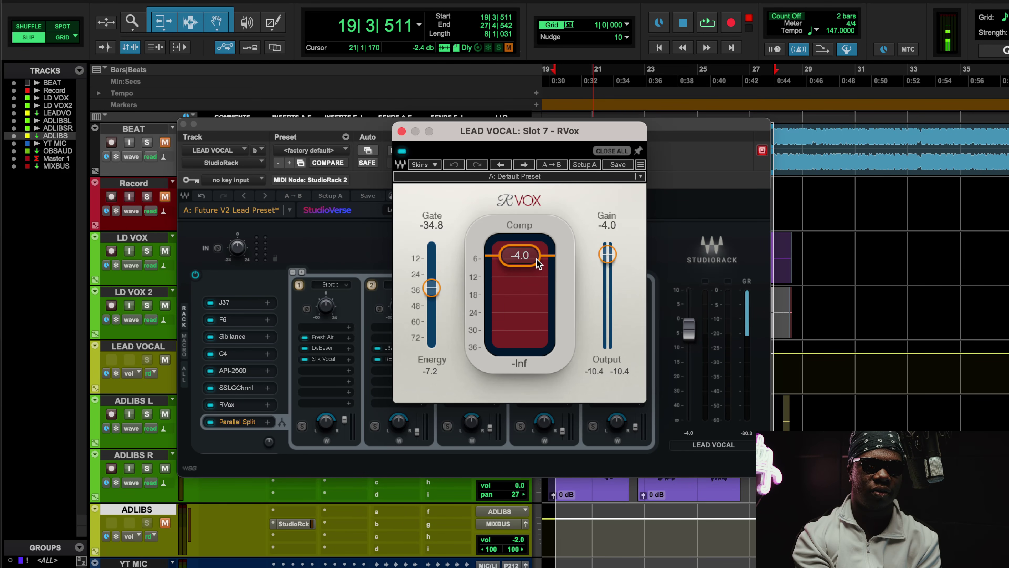
{"action": "key", "text": "space"}
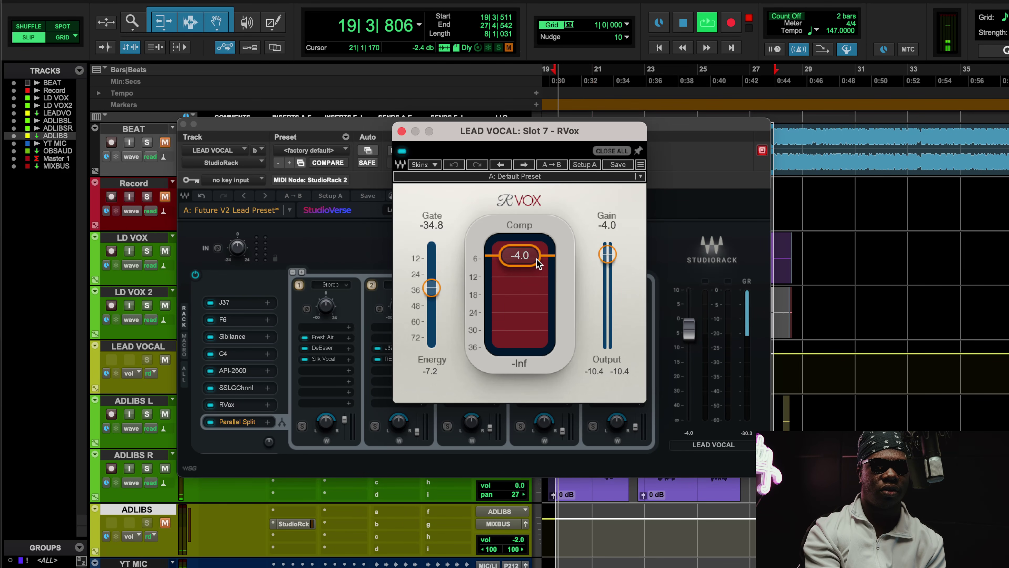
{"action": "left_click", "coordinate": [402, 151]}
{"action": "left_click", "coordinate": [402, 151]}
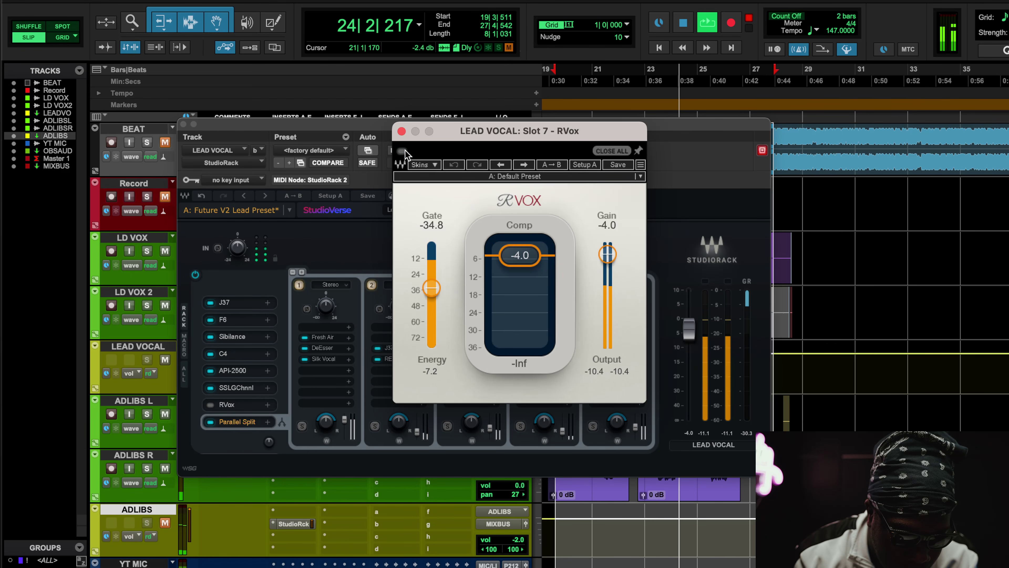
{"action": "left_click", "coordinate": [402, 131]}
{"action": "key", "text": "space"}
Open Fresh Air from the first parallel split chain and compare the vocal with it off and on during playback.
{"action": "left_click", "coordinate": [323, 338]}
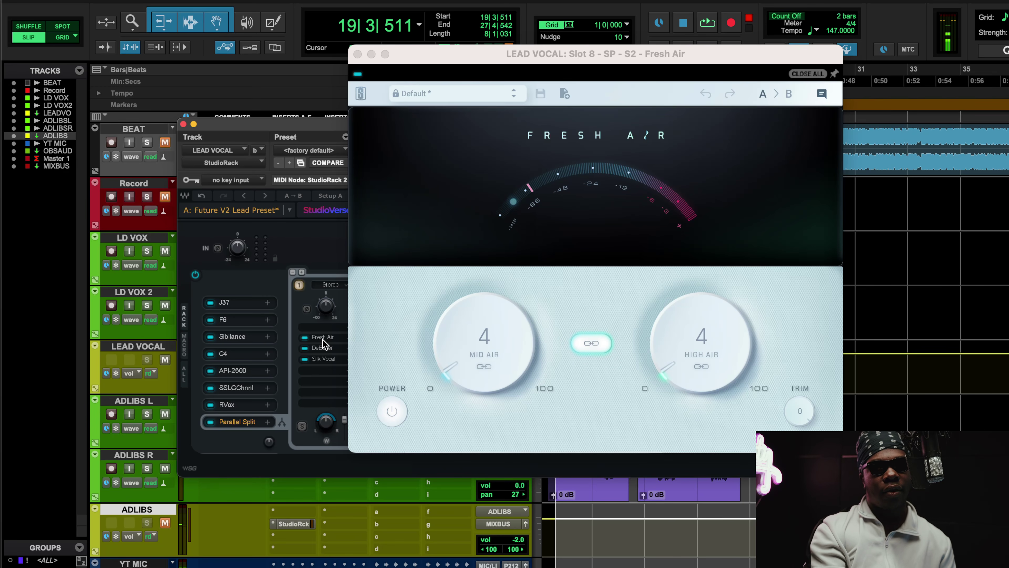
{"action": "left_click_drag", "start_coordinate": [612, 48], "coordinate": [550, 68]}
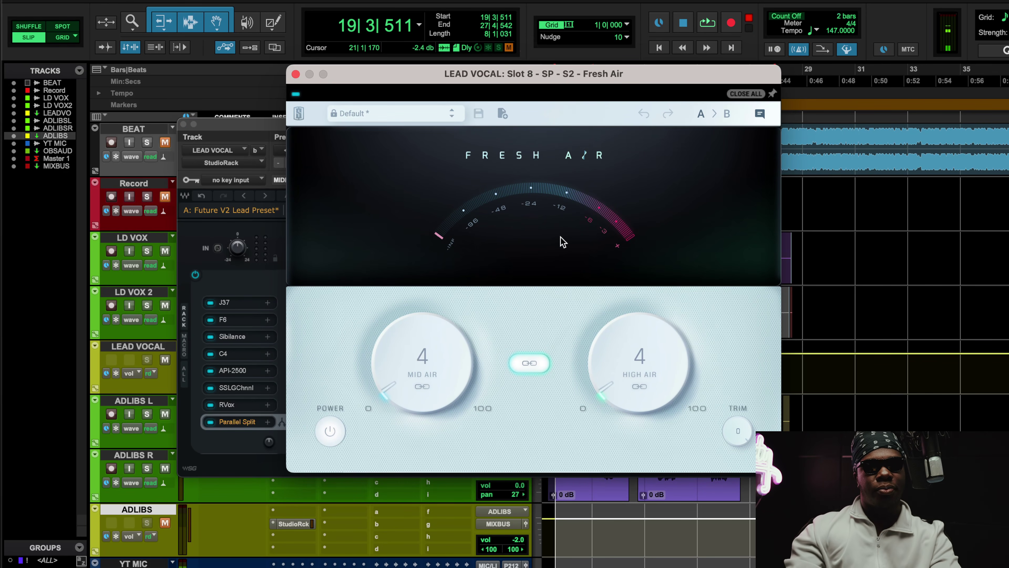
{"action": "left_click_drag", "start_coordinate": [564, 80], "coordinate": [600, 123]}
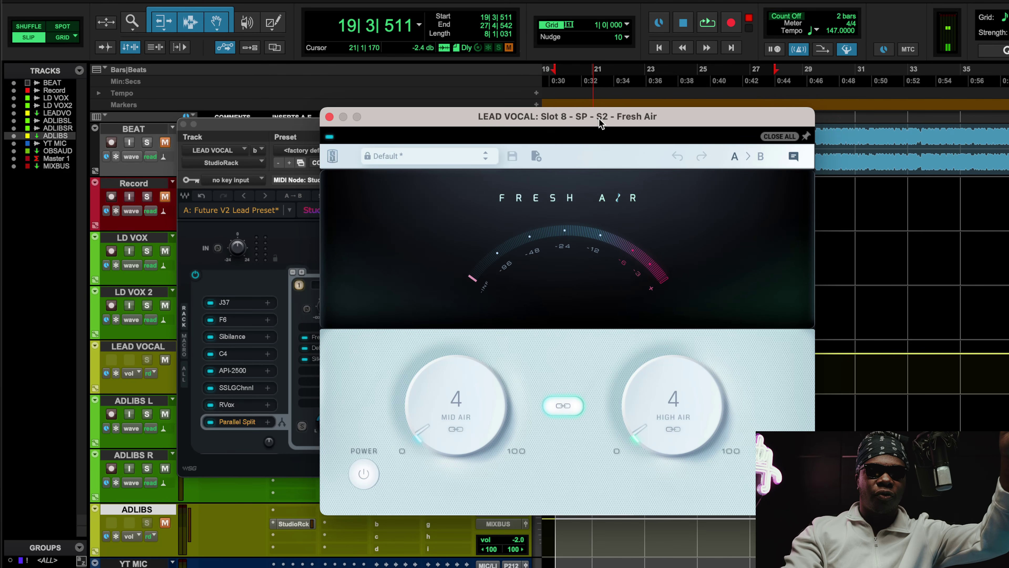
{"action": "key", "text": "space"}
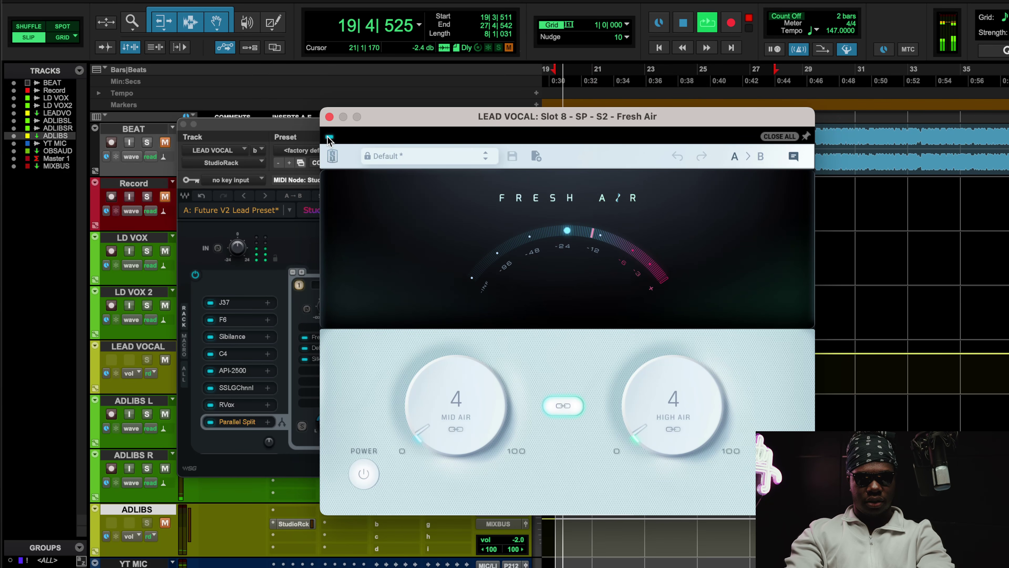
{"action": "left_click", "coordinate": [329, 137]}
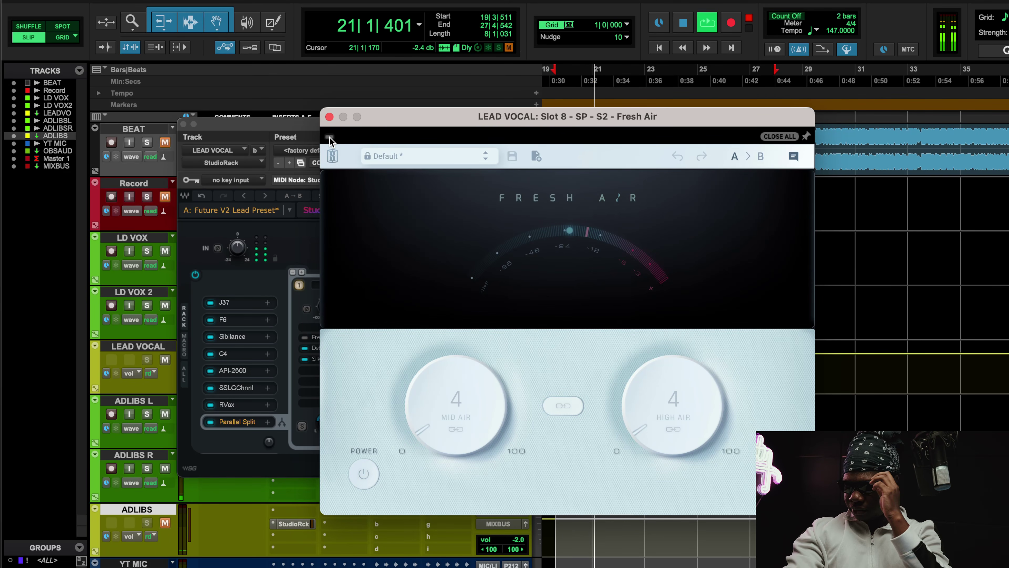
{"action": "left_click", "coordinate": [329, 137]}
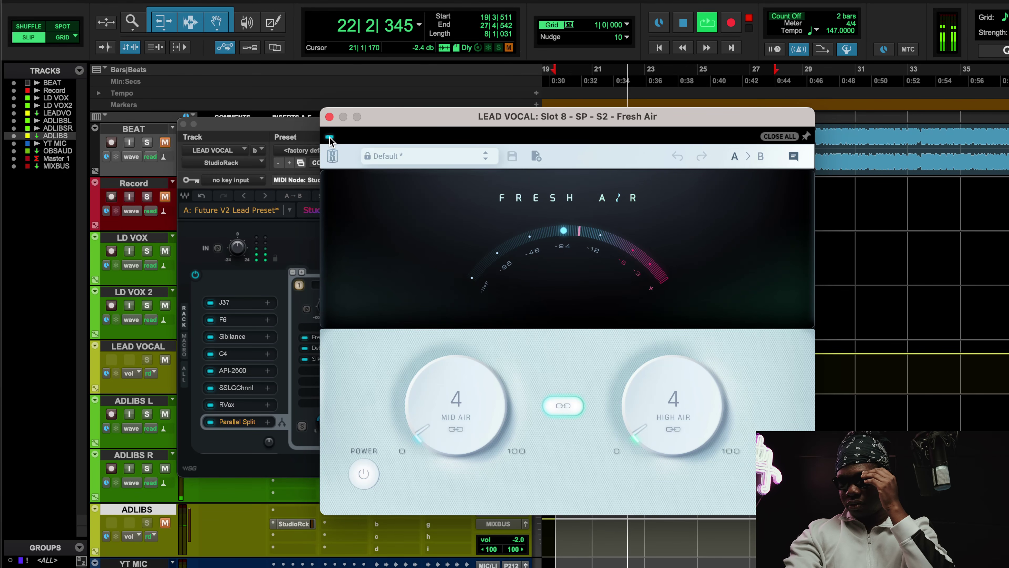
{"action": "left_click", "coordinate": [329, 137]}
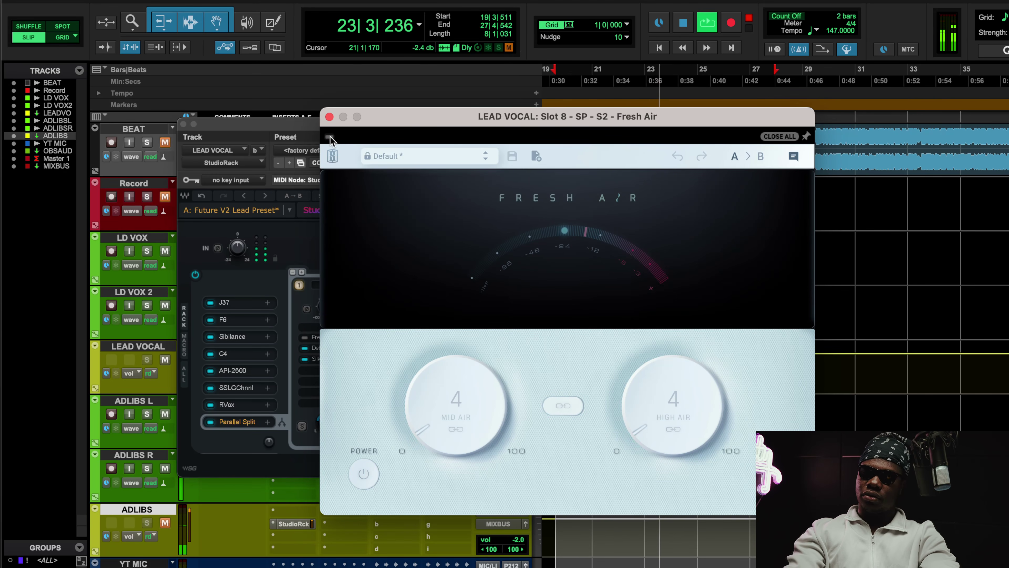
{"action": "left_click", "coordinate": [329, 137]}
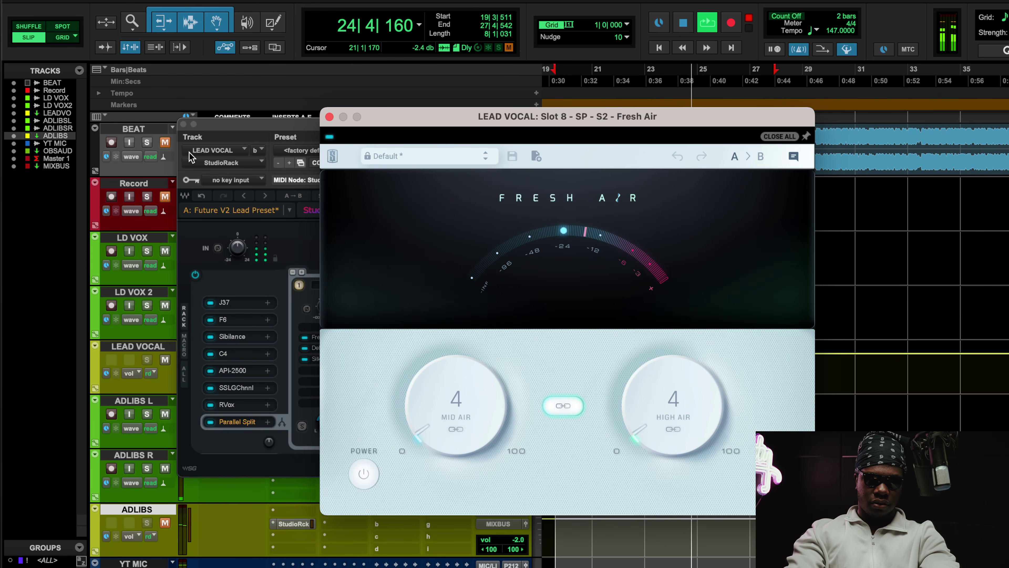
Unmute the BEAT track to compare Fresh Air off and on with the beat, mute it again and close the plug-in.
{"action": "left_click", "coordinate": [165, 142]}
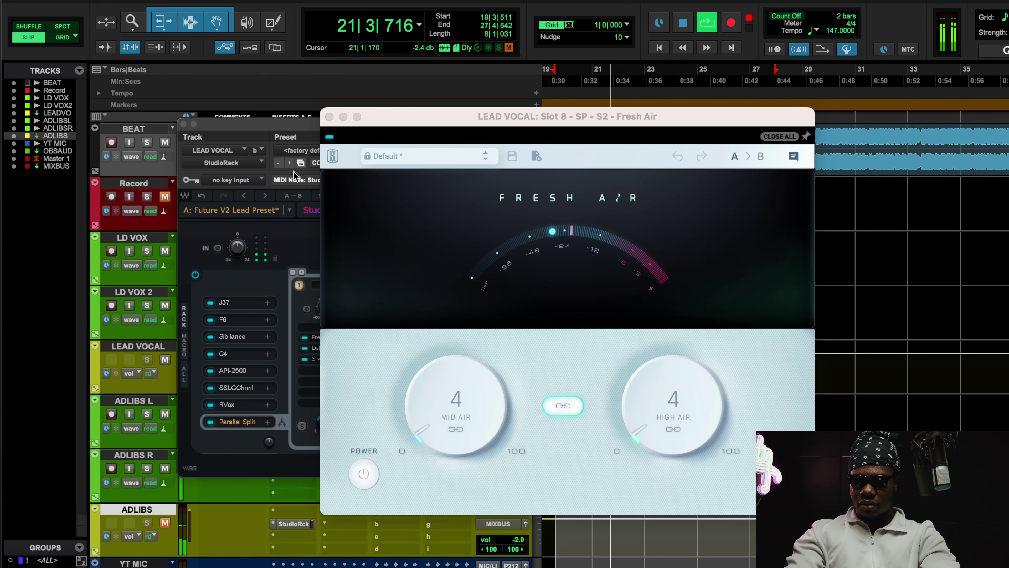
{"action": "left_click", "coordinate": [329, 137]}
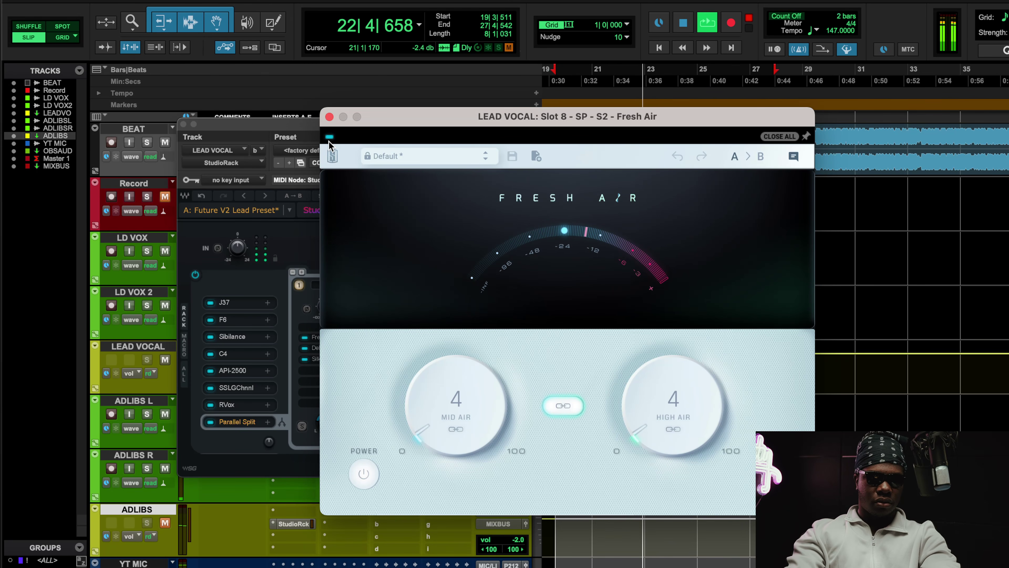
{"action": "left_click", "coordinate": [329, 137]}
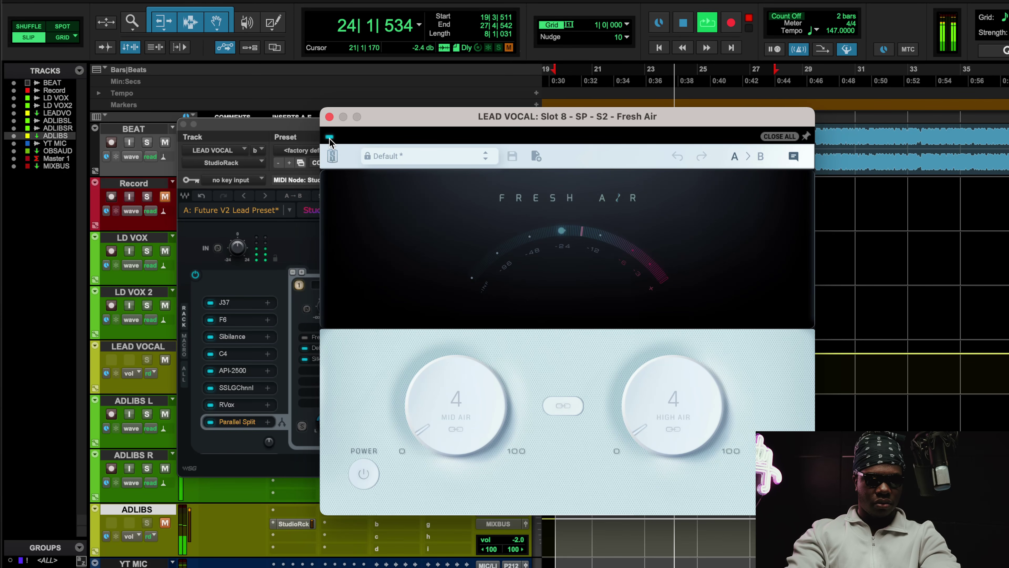
{"action": "left_click", "coordinate": [329, 137]}
{"action": "left_click", "coordinate": [164, 142]}
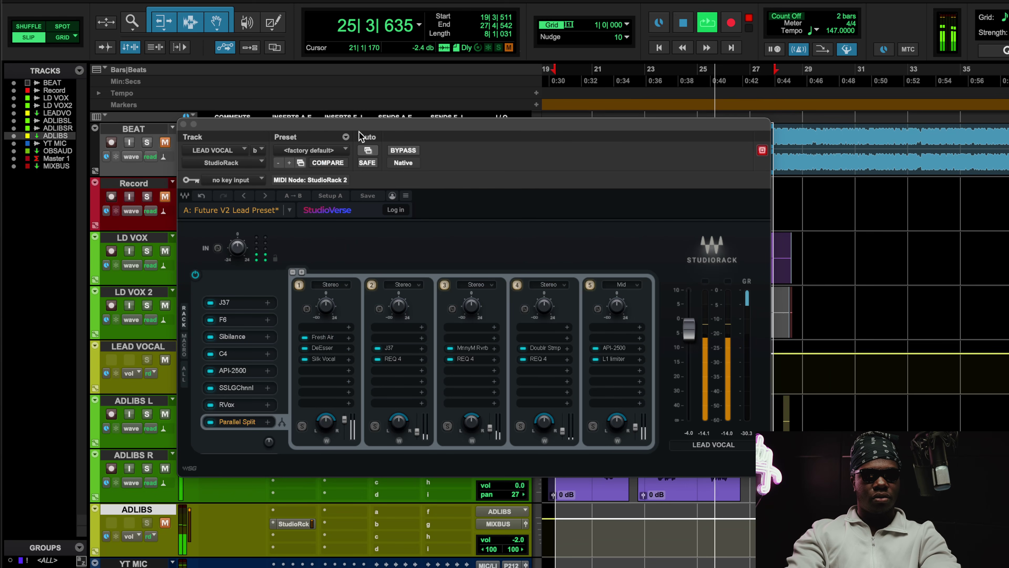
{"action": "left_click", "coordinate": [329, 117]}
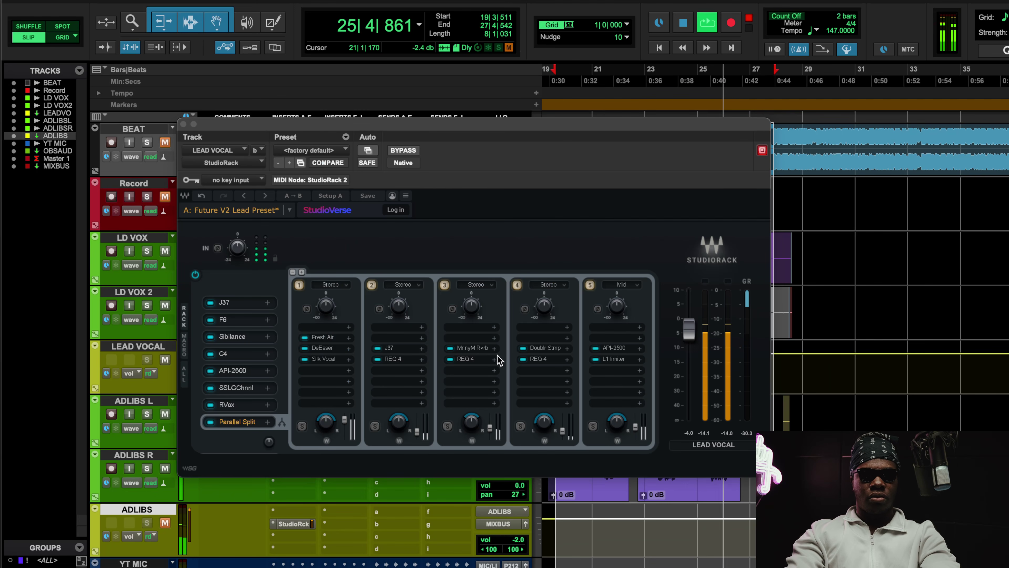
Open the DeEsser in the first parallel split chain, stop playback to examine its settings, and close it.
{"action": "left_click", "coordinate": [326, 349]}
{"action": "key", "text": "space"}
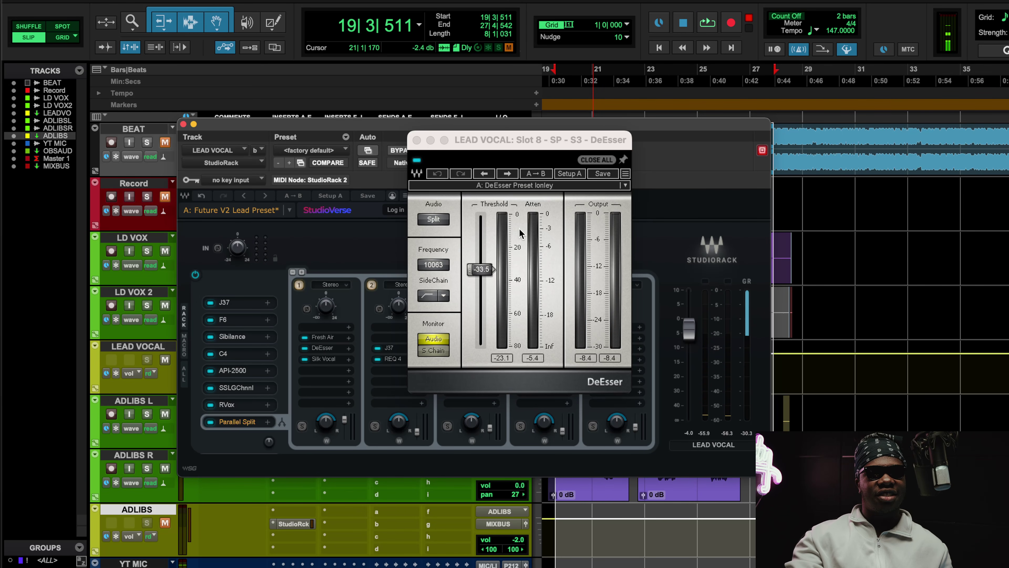
{"action": "left_click", "coordinate": [318, 360]}
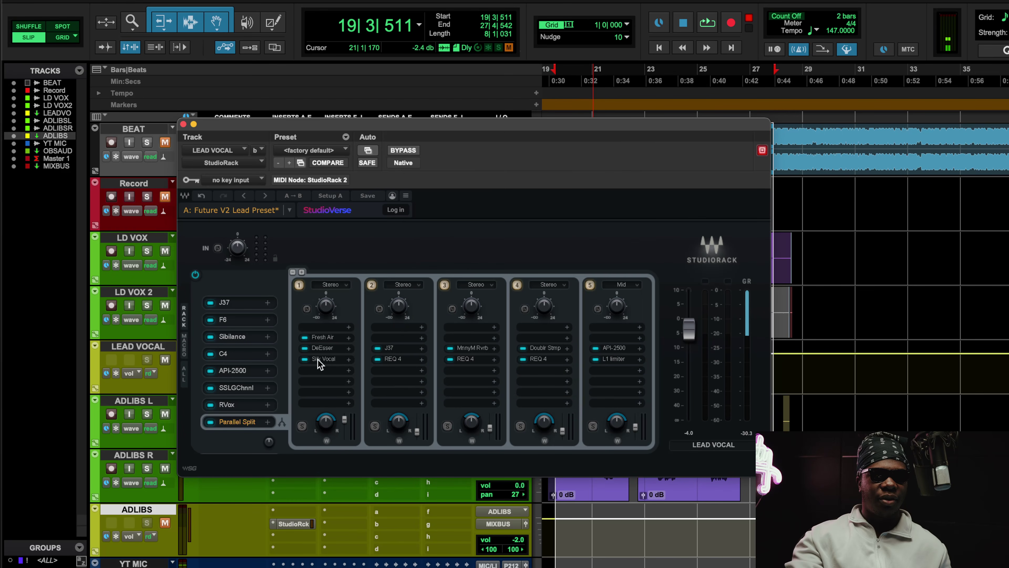
Open Silk Vocal from the first parallel split chain and compare the vocal with it off and on during playback.
{"action": "left_click", "coordinate": [317, 360]}
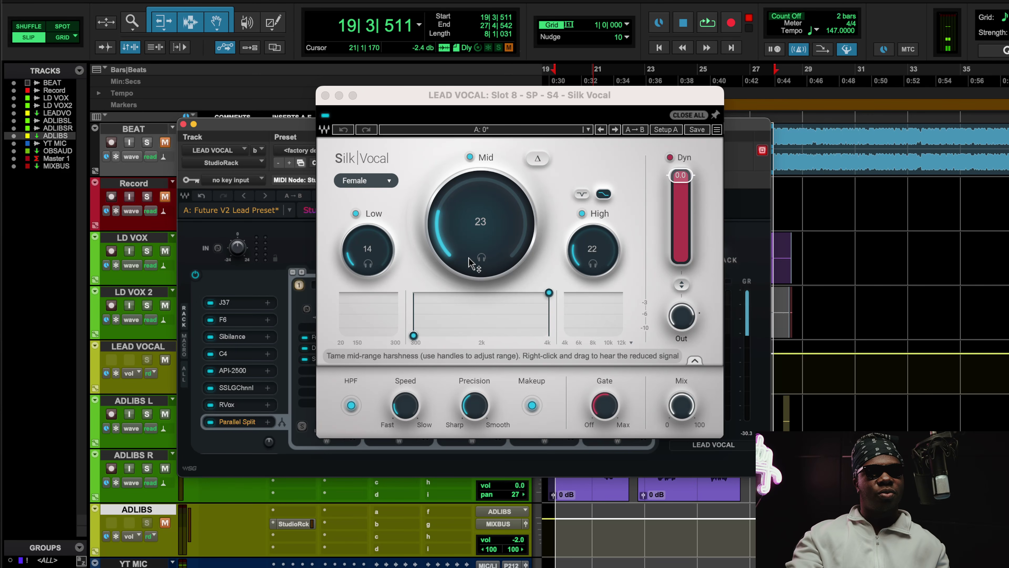
{"action": "key", "text": "space"}
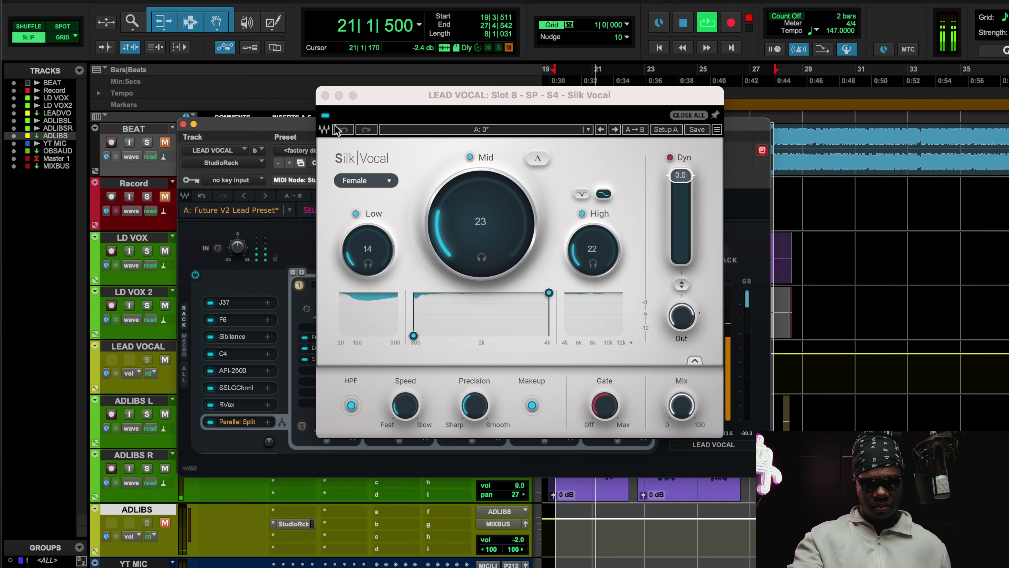
{"action": "left_click", "coordinate": [326, 118]}
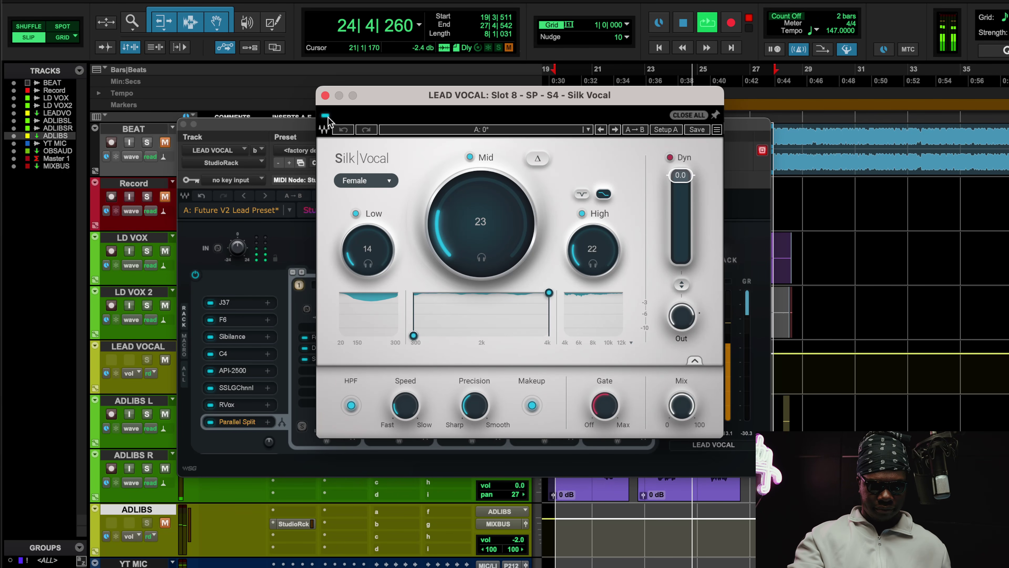
Close Silk Vocal, stop playback, and briefly view the J37 in the second parallel split chain.
{"action": "left_click", "coordinate": [325, 95]}
{"action": "key", "text": "space"}
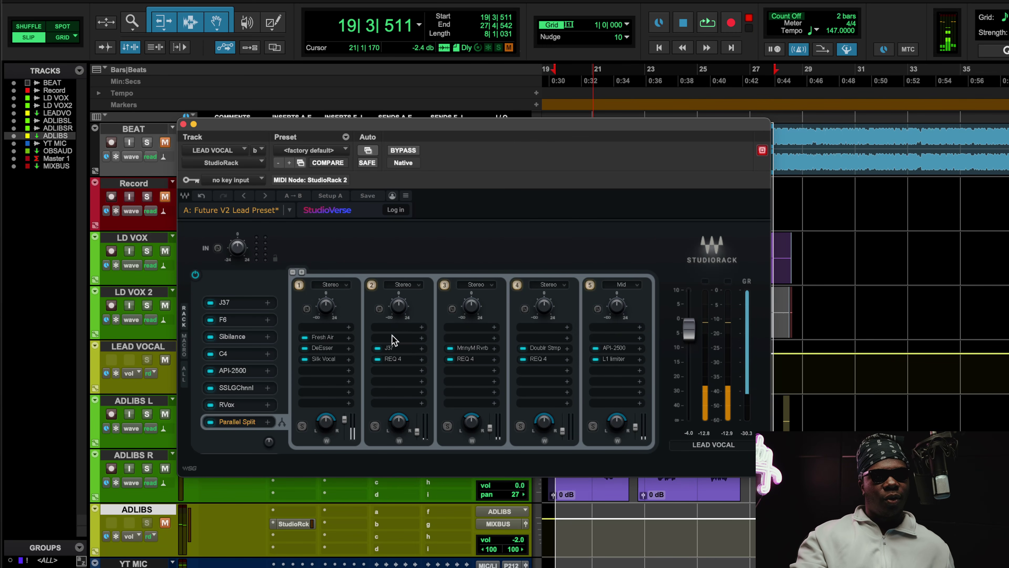
{"action": "left_click", "coordinate": [391, 349]}
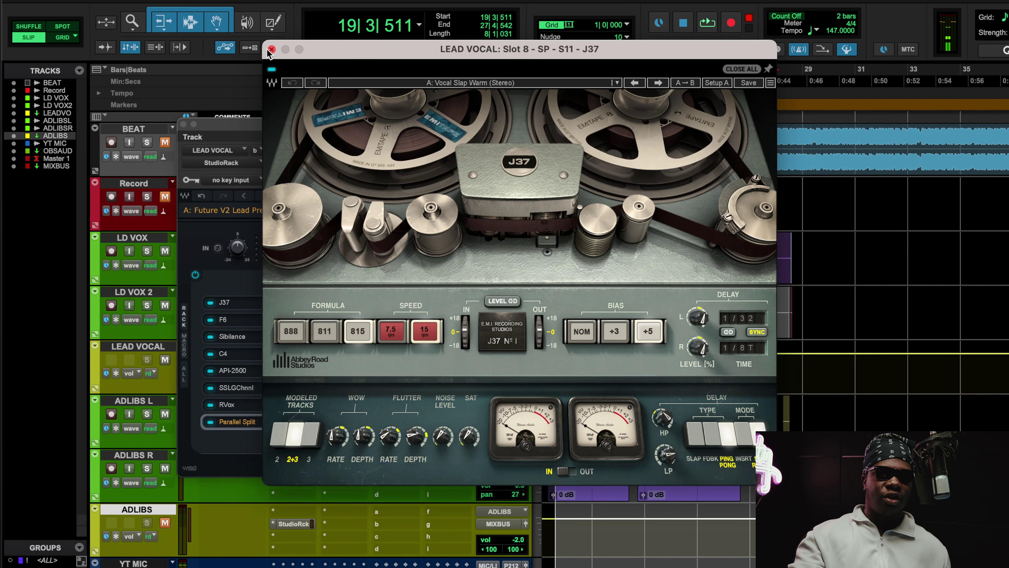
{"action": "left_click", "coordinate": [271, 49]}
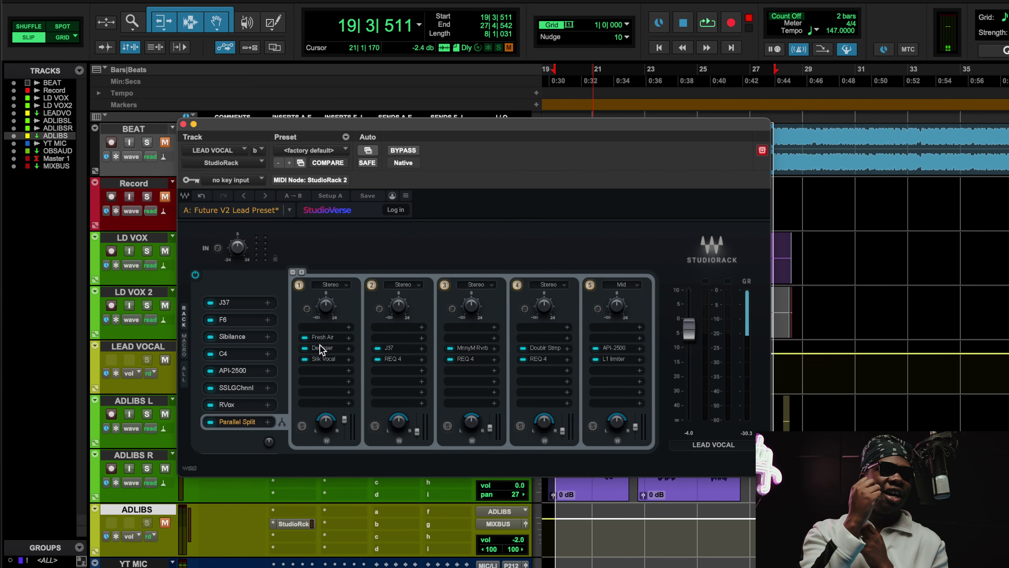
Reopen Fresh Air and Silk Vocal from the first parallel split chain to review their settings, closing each one.
{"action": "left_click", "coordinate": [321, 338]}
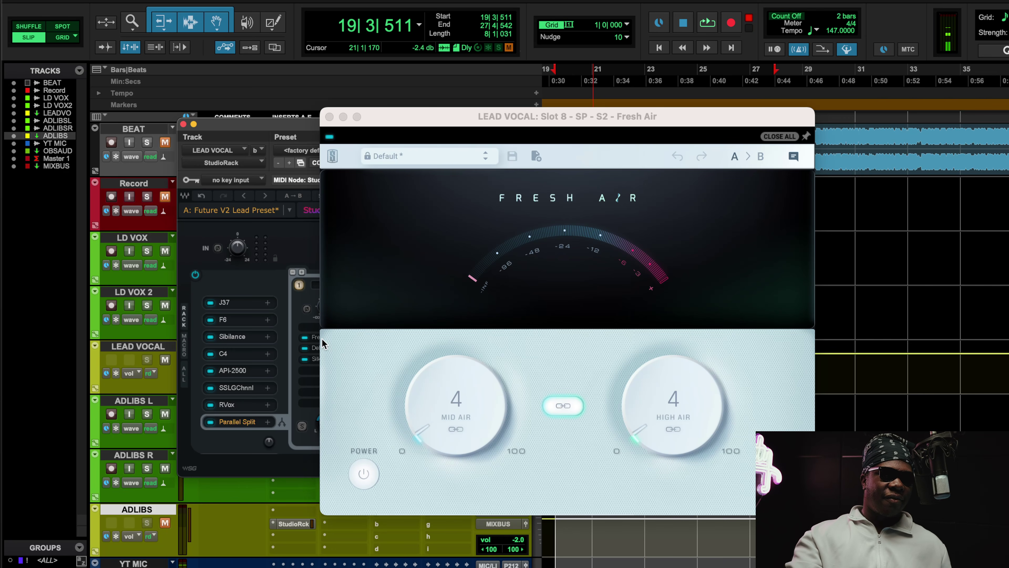
{"action": "left_click", "coordinate": [334, 122]}
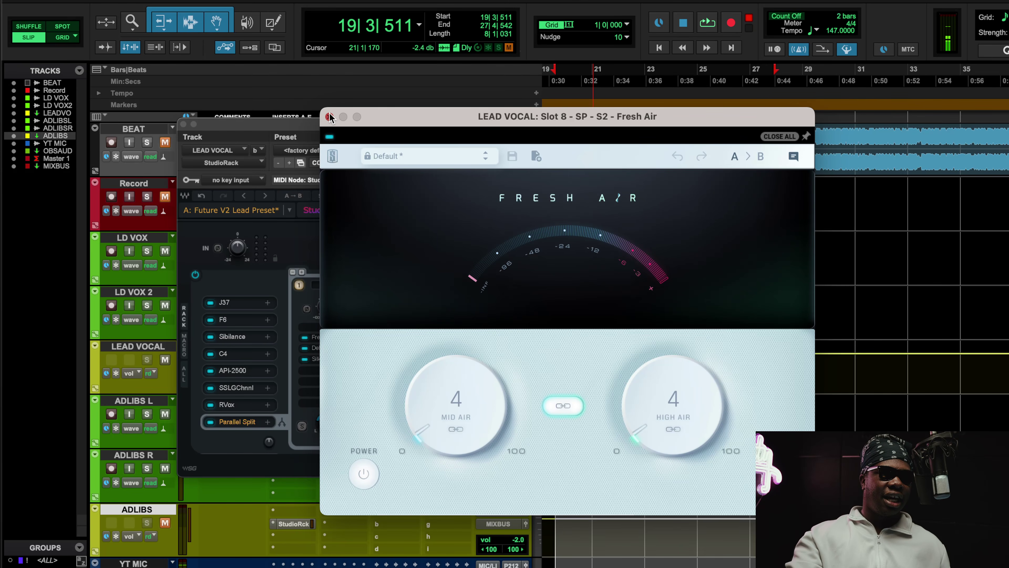
{"action": "left_click", "coordinate": [328, 116]}
{"action": "left_click", "coordinate": [321, 359]}
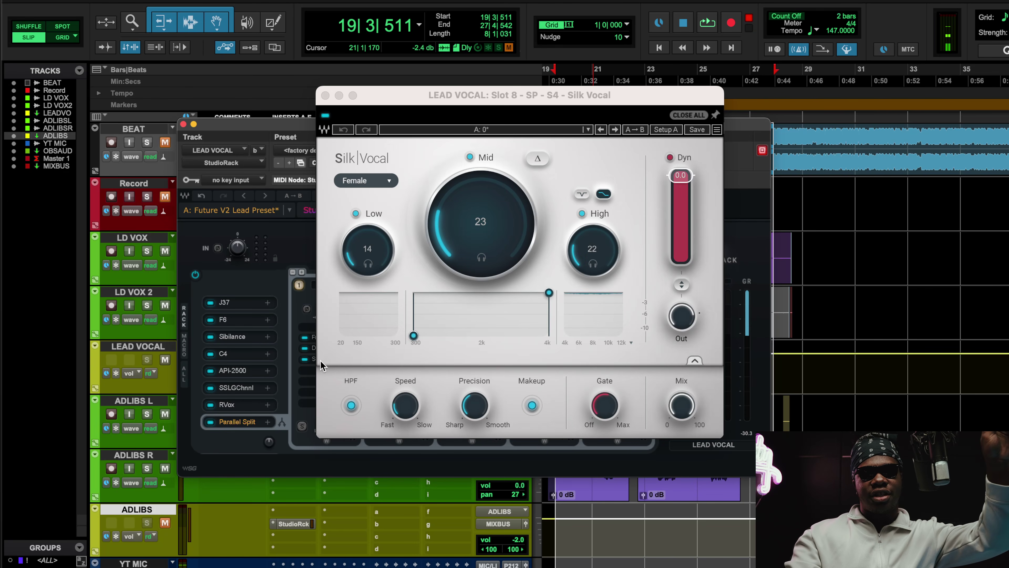
{"action": "left_click", "coordinate": [325, 95]}
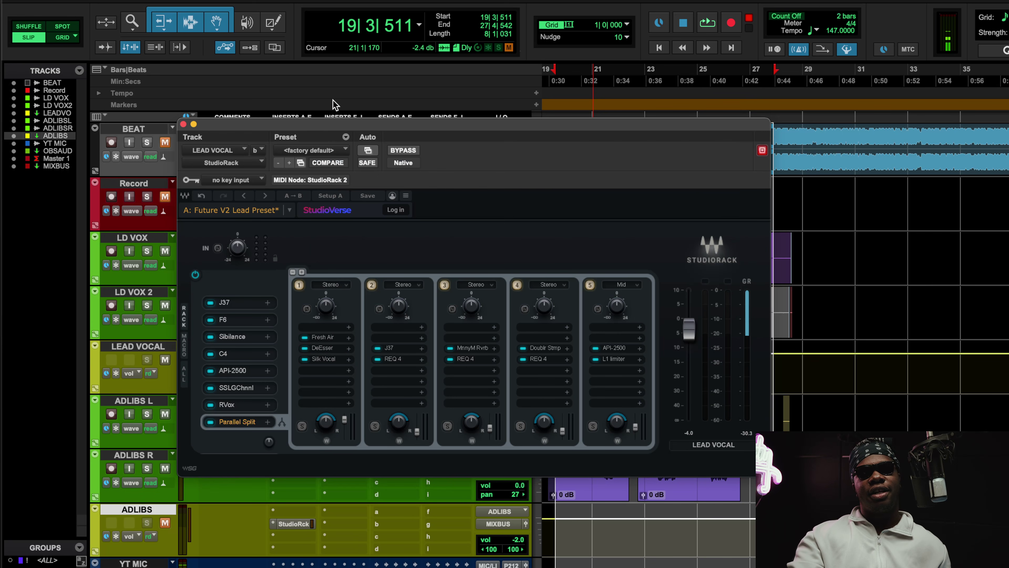
Open the J37 in the second parallel split chain, audition the vocal with that chain's level raised, restore the level, and close the plug-in.
{"action": "left_click", "coordinate": [389, 348]}
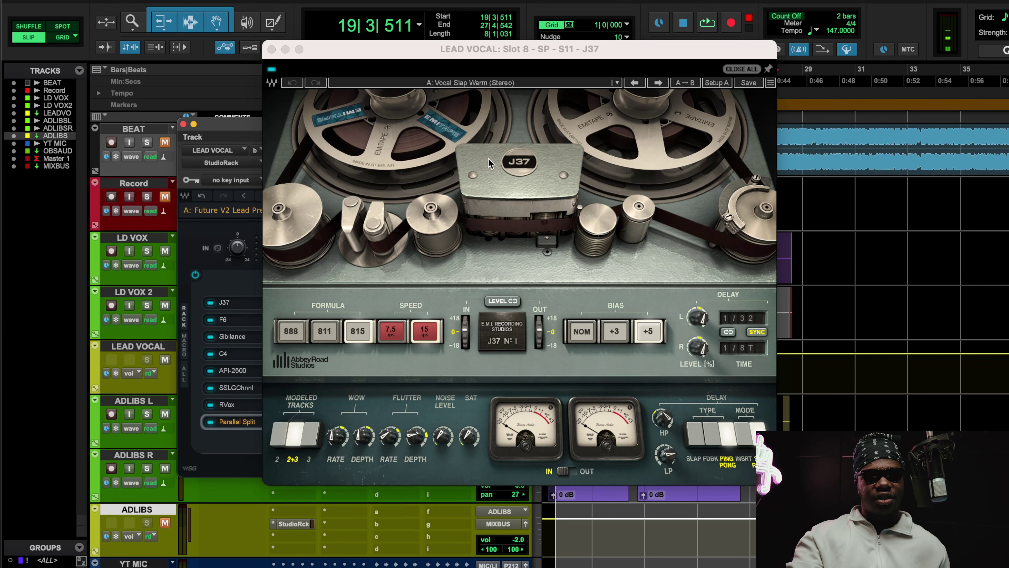
{"action": "left_click_drag", "start_coordinate": [531, 67], "coordinate": [745, 61]}
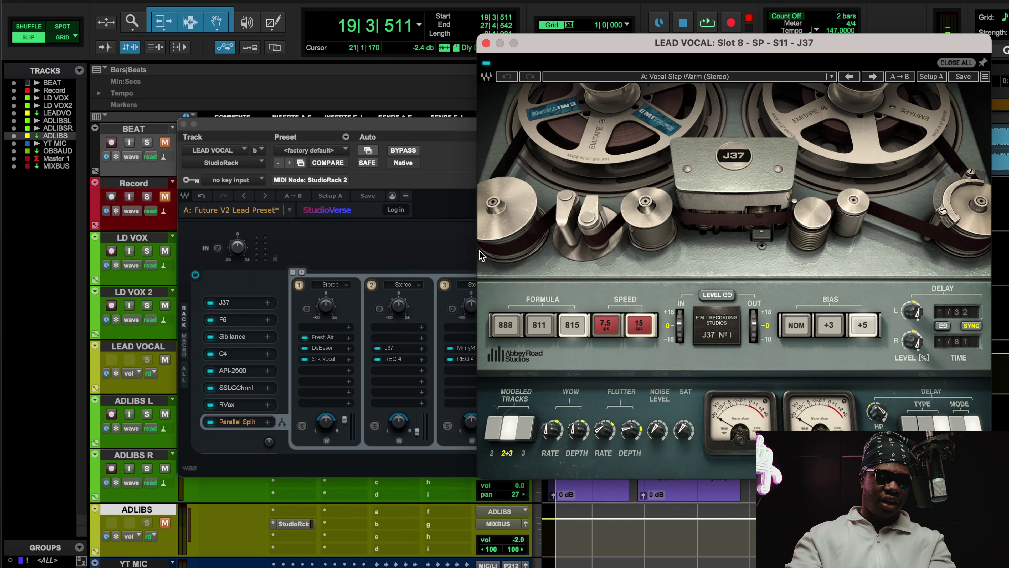
{"action": "key", "text": "space"}
{"action": "left_click", "coordinate": [429, 421]}
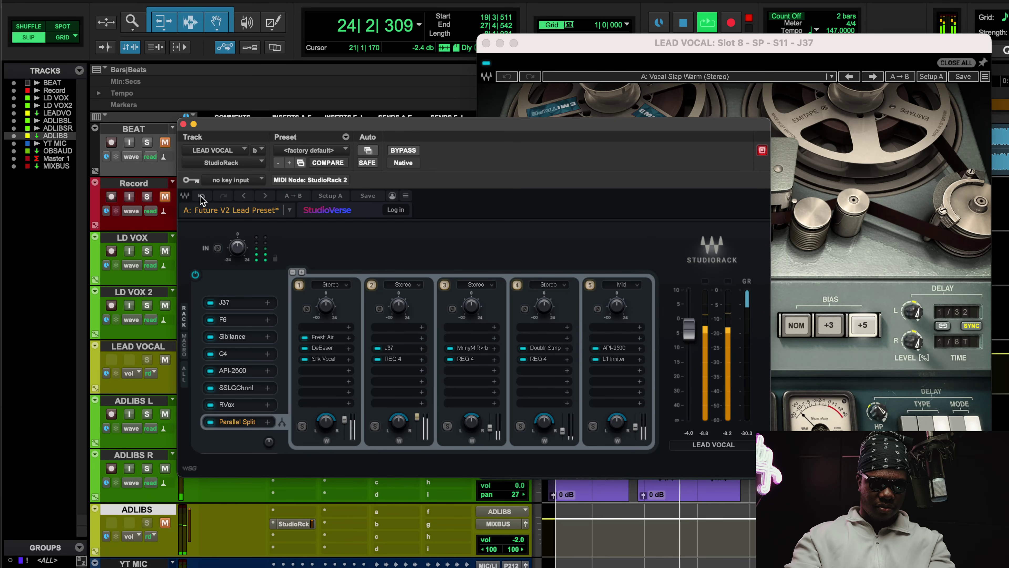
{"action": "left_click", "coordinate": [683, 23]}
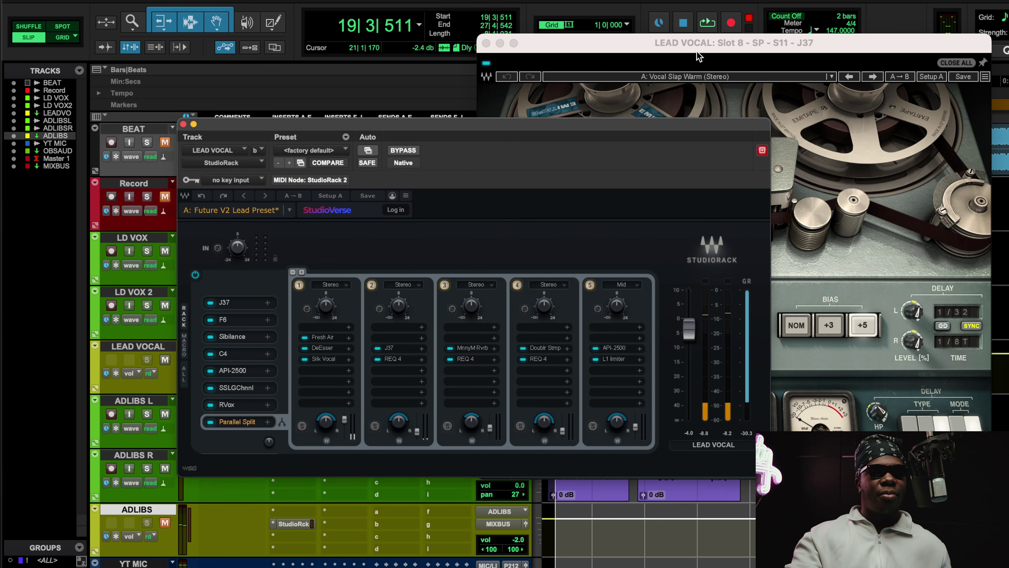
{"action": "left_click", "coordinate": [487, 42]}
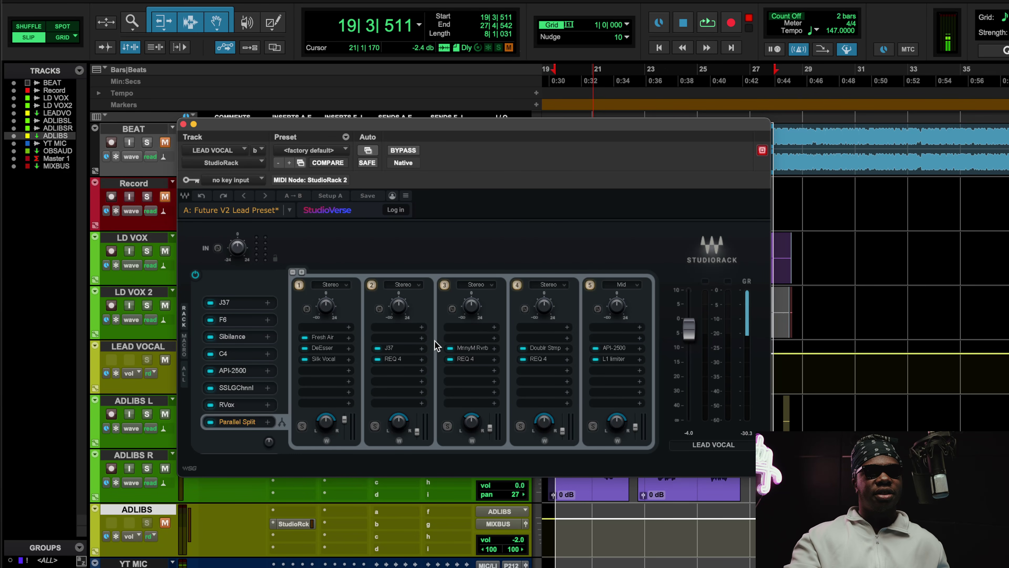
View the MannyM Reverb and REQ 4 in the third parallel split chain, auditioning the vocal with that chain's level raised and restored.
{"action": "left_click", "coordinate": [469, 348]}
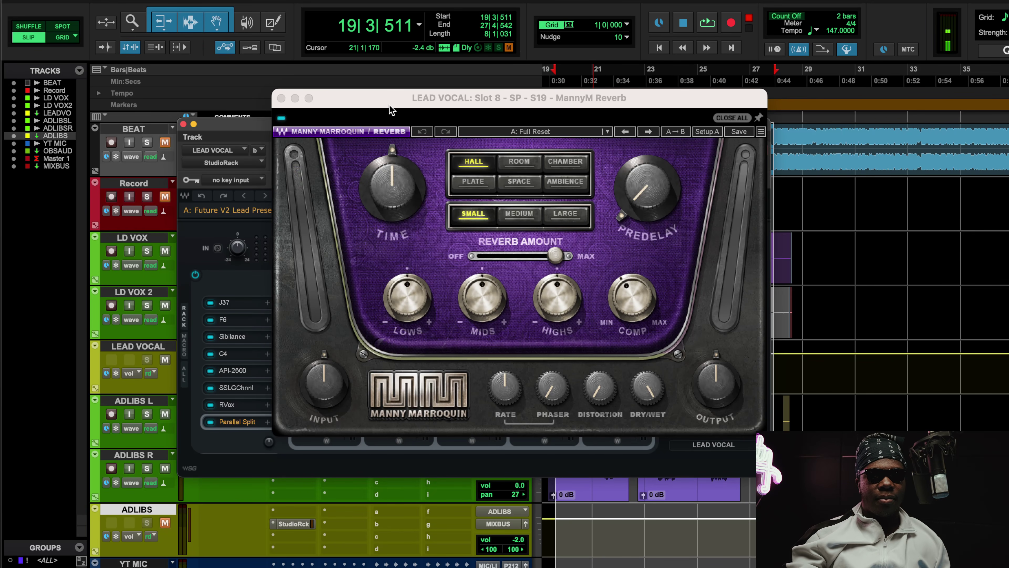
{"action": "left_click", "coordinate": [281, 98]}
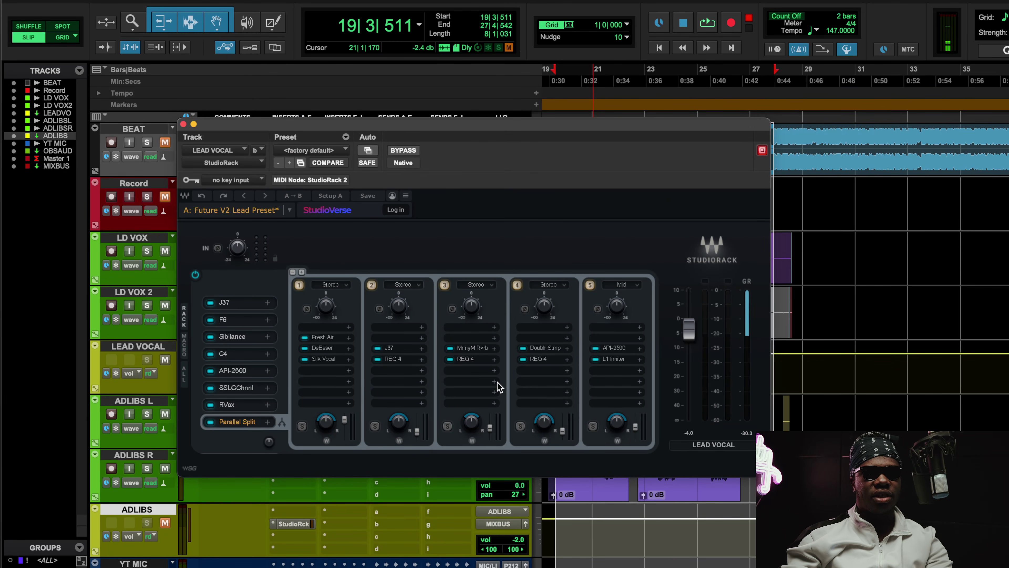
{"action": "key", "text": "space"}
{"action": "left_click_drag", "start_coordinate": [496, 435], "coordinate": [496, 425]}
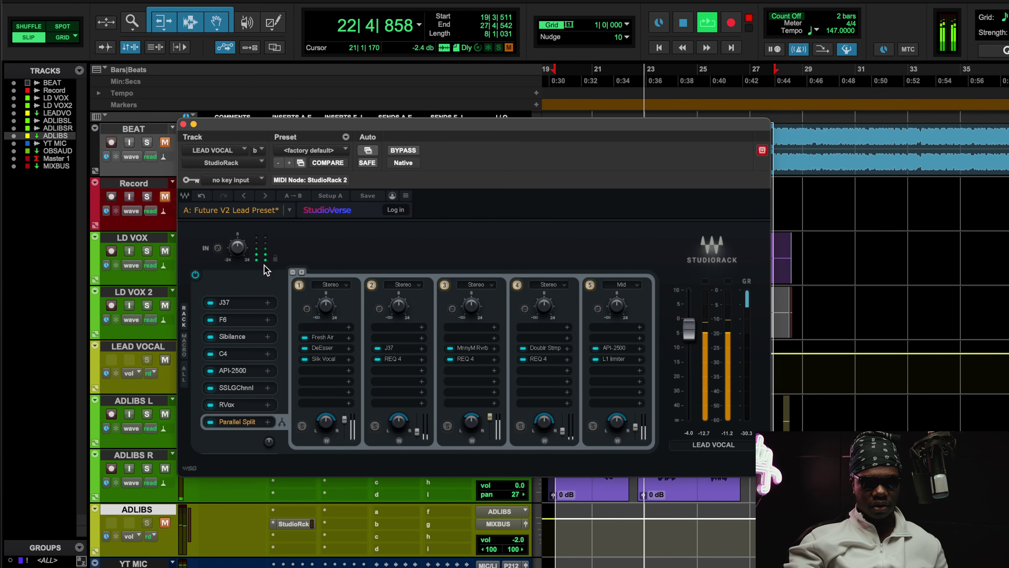
{"action": "left_click", "coordinate": [465, 358]}
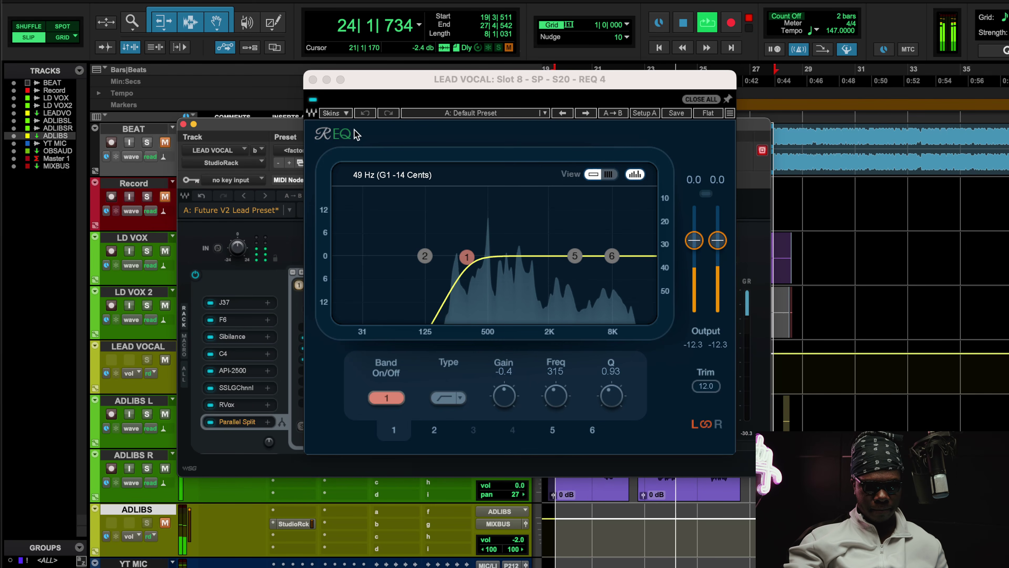
{"action": "left_click", "coordinate": [313, 80]}
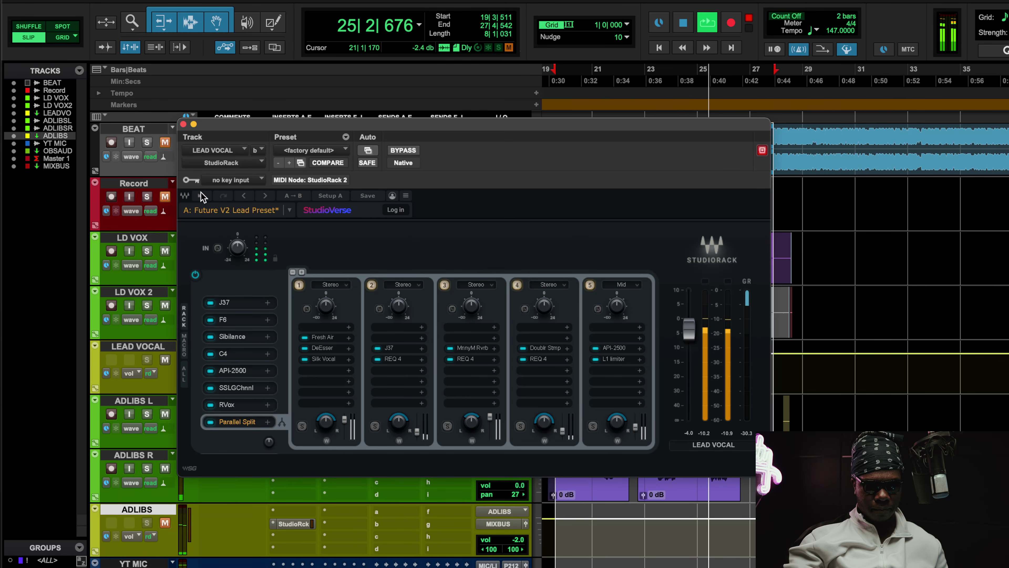
{"action": "key", "text": "space"}
Reopen the MannyM Reverb in the third parallel split chain to examine its Comp and Time controls, and close it.
{"action": "left_click", "coordinate": [482, 348]}
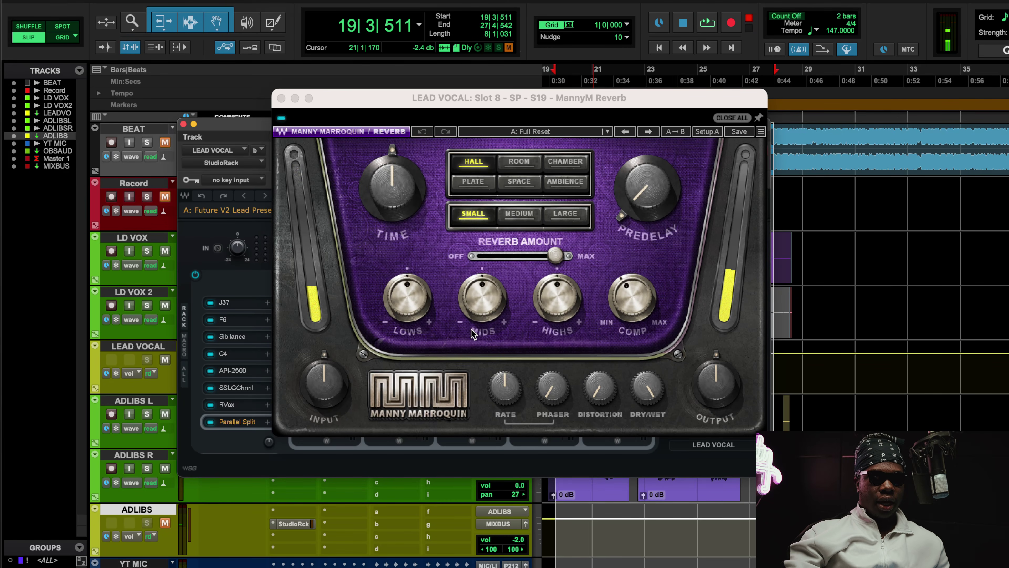
{"action": "left_click", "coordinate": [647, 308]}
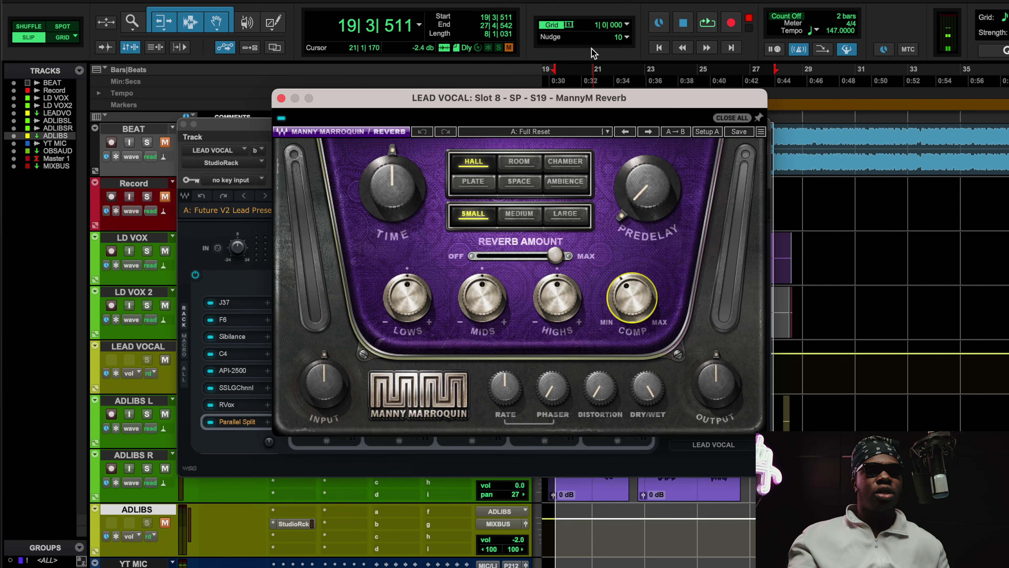
{"action": "left_click", "coordinate": [406, 167]}
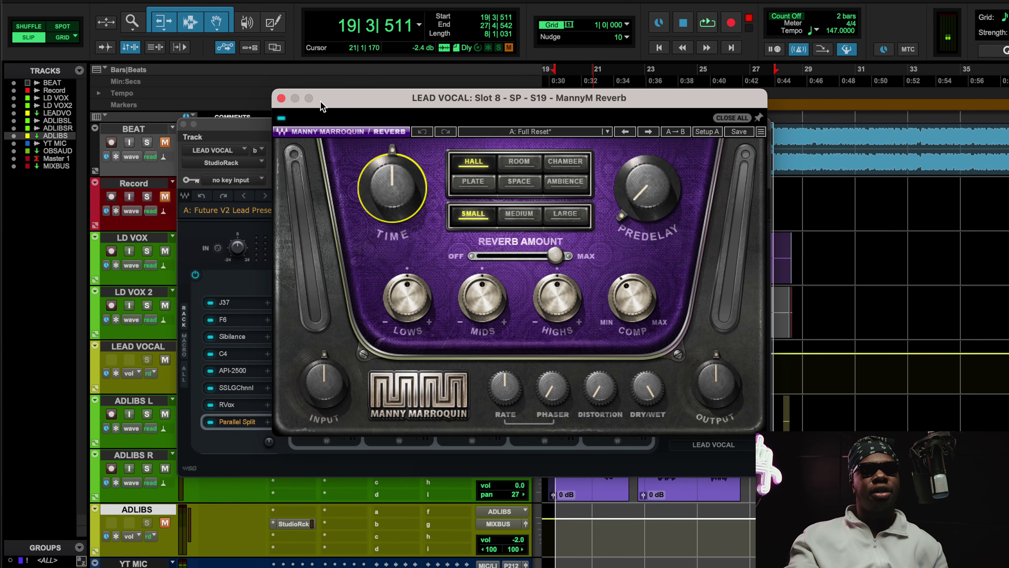
{"action": "left_click", "coordinate": [281, 98]}
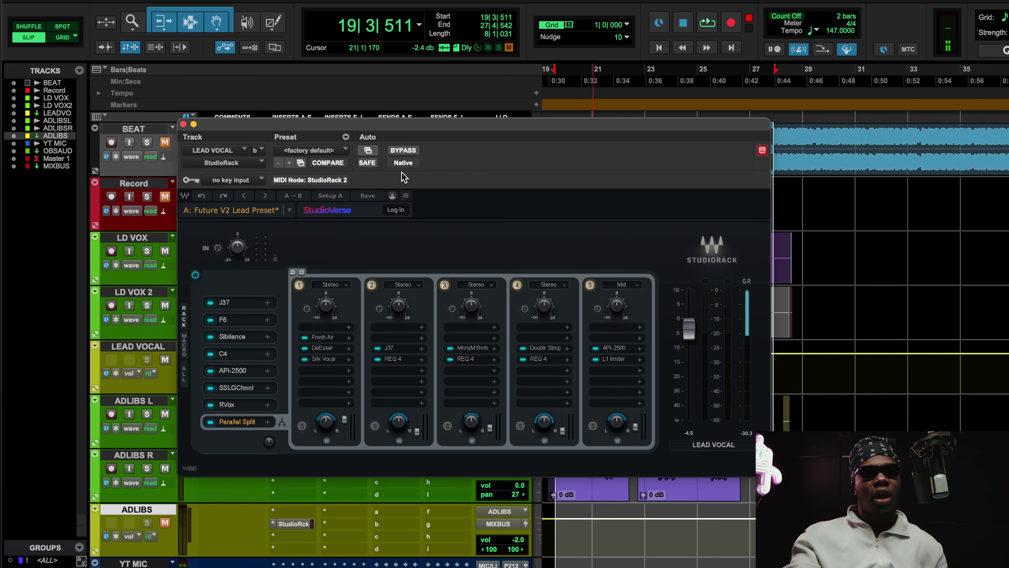
Open the Doubler and REQ 4 in the fourth parallel split chain to examine their settings.
{"action": "left_click", "coordinate": [537, 348]}
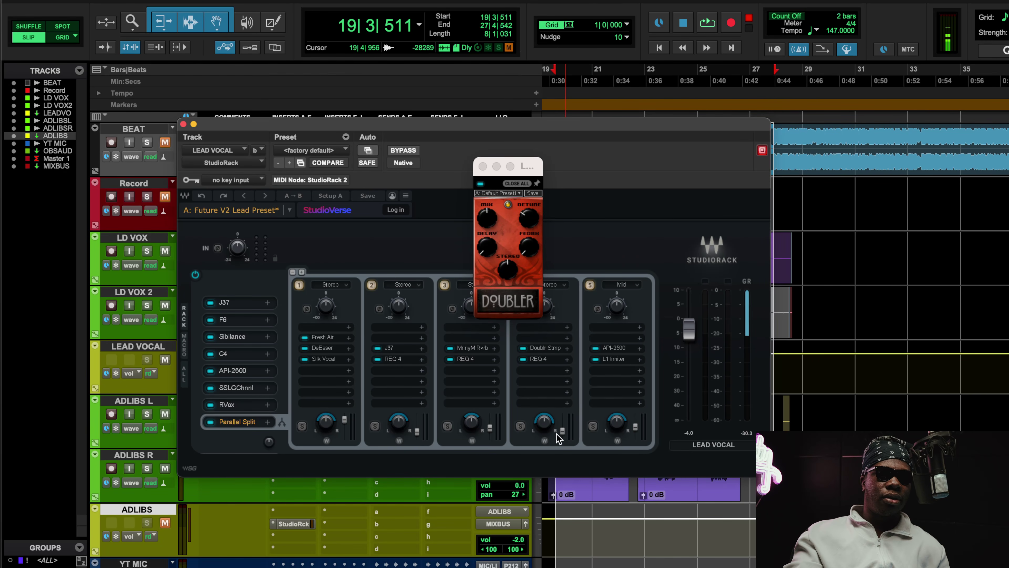
{"action": "left_click", "coordinate": [541, 350]}
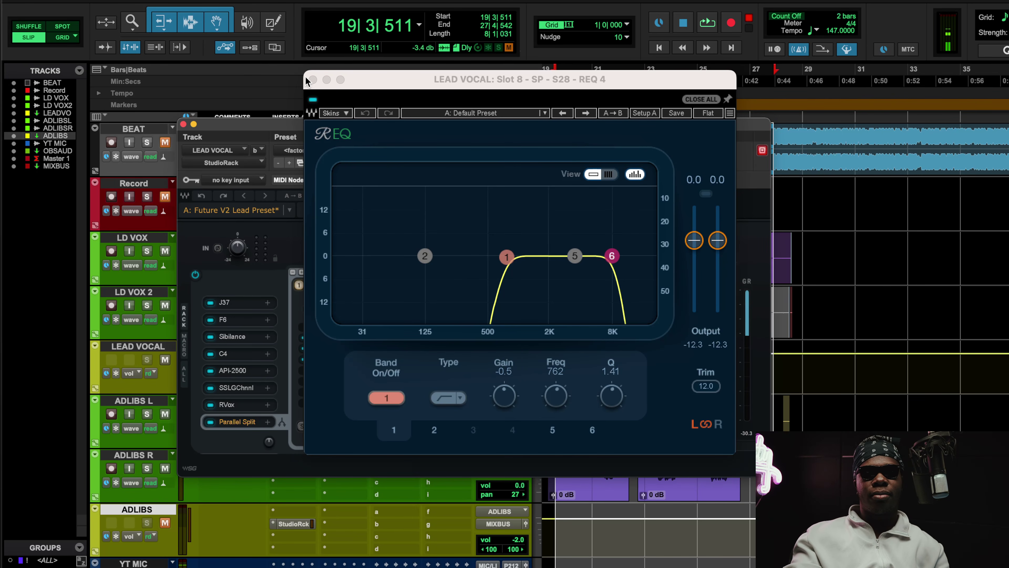
{"action": "left_click", "coordinate": [312, 79]}
{"action": "left_click", "coordinate": [553, 347]}
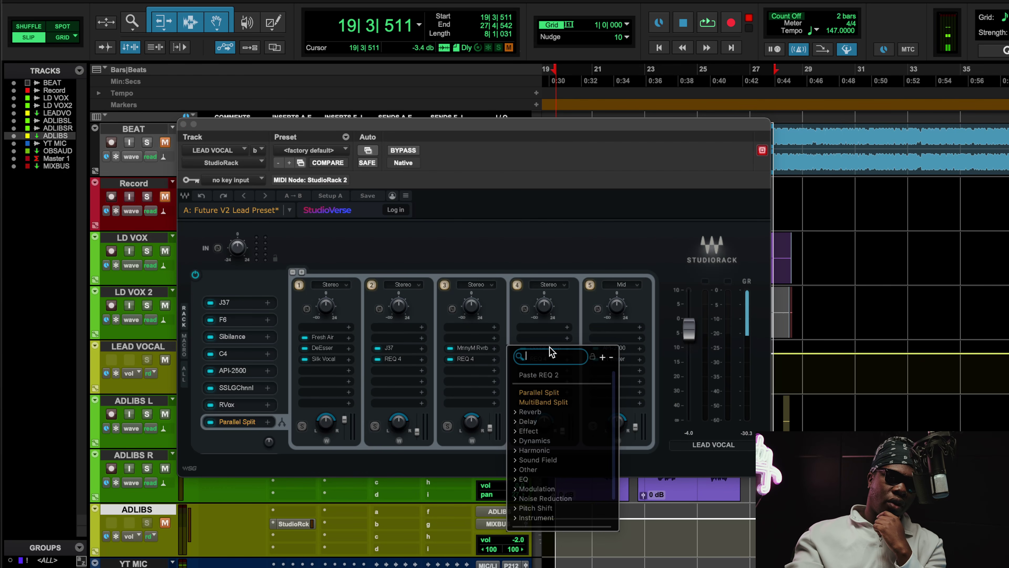
{"action": "left_click", "coordinate": [592, 255]}
{"action": "left_click", "coordinate": [540, 347]}
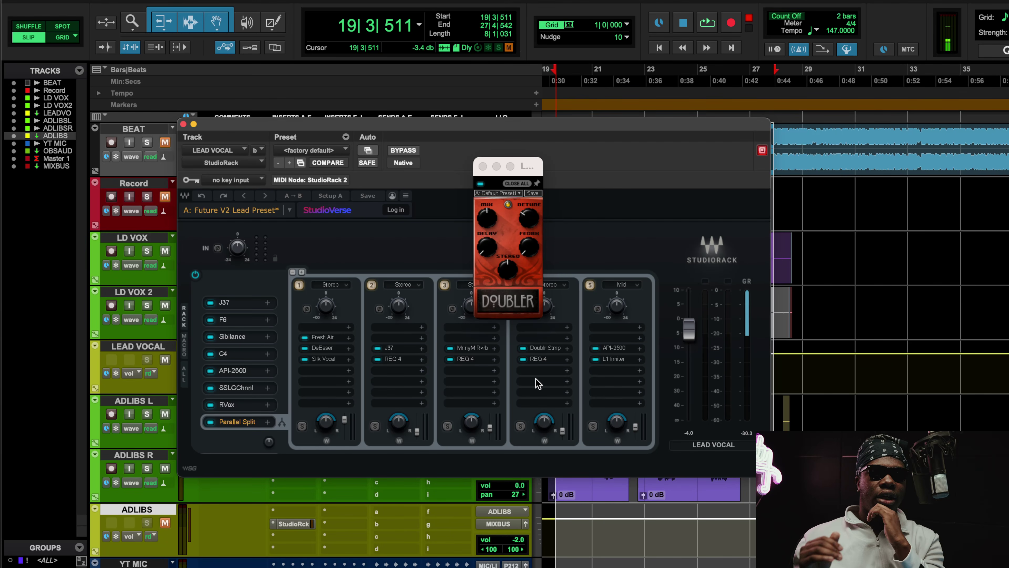
Play the vocal with the fourth parallel split chain's level raised, undo the level change, and stop playback.
{"action": "key", "text": "space"}
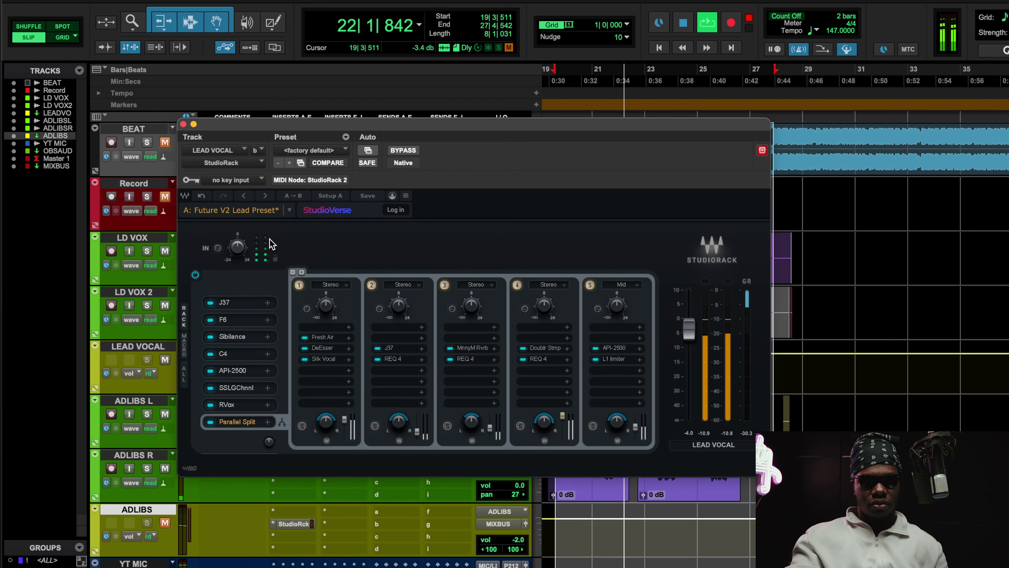
{"action": "left_click", "coordinate": [201, 196]}
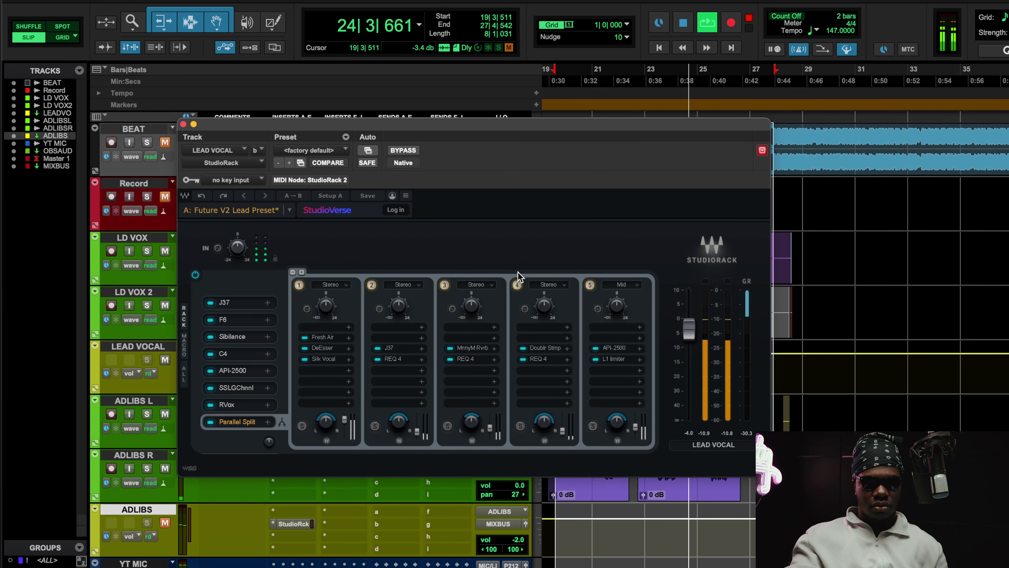
{"action": "key", "text": "space"}
Play the vocal with the BEAT track unmuted, mute the beat again, and stop playback.
{"action": "key", "text": "space"}
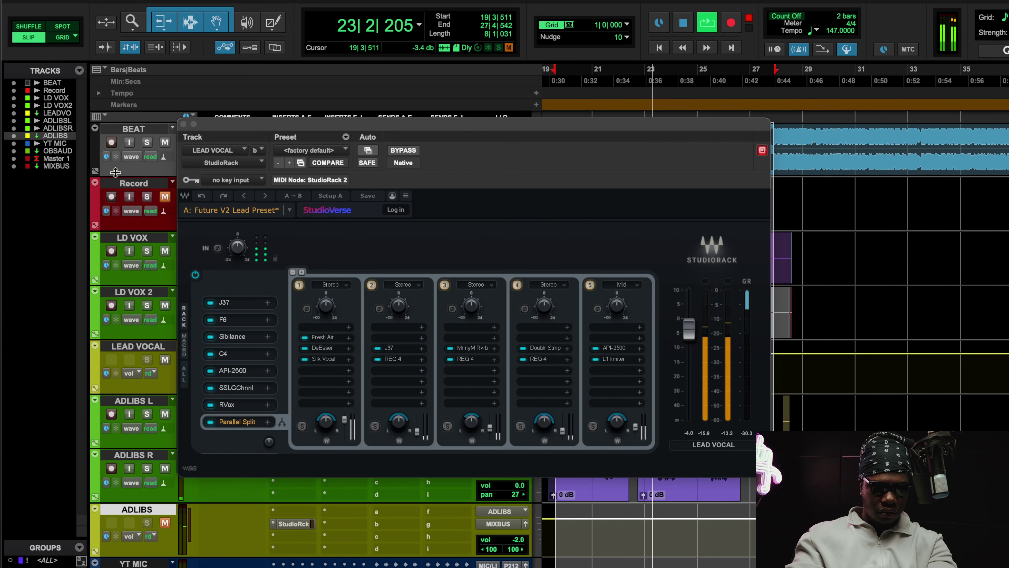
{"action": "left_click", "coordinate": [165, 523]}
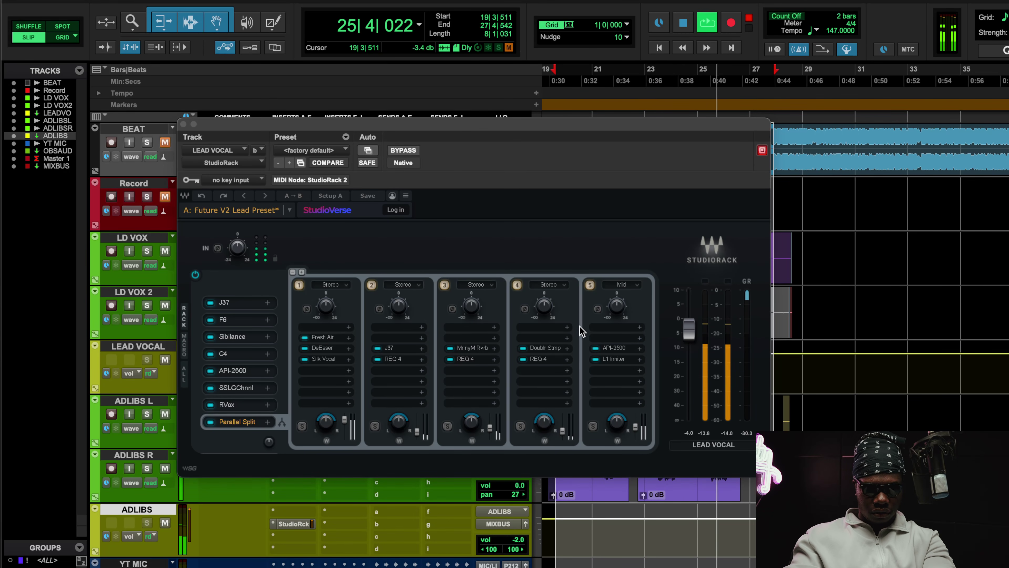
{"action": "key", "text": "space"}
Compare the settings of the API-2500 in the fifth parallel split chain with the API-2500 in the main rack.
{"action": "left_click", "coordinate": [618, 349]}
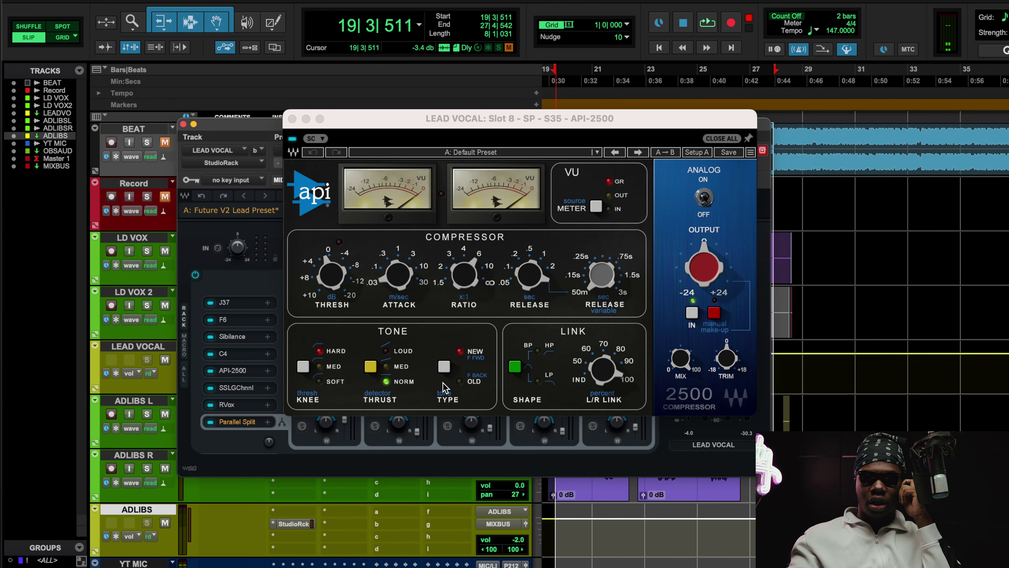
{"action": "left_click", "coordinate": [252, 370]}
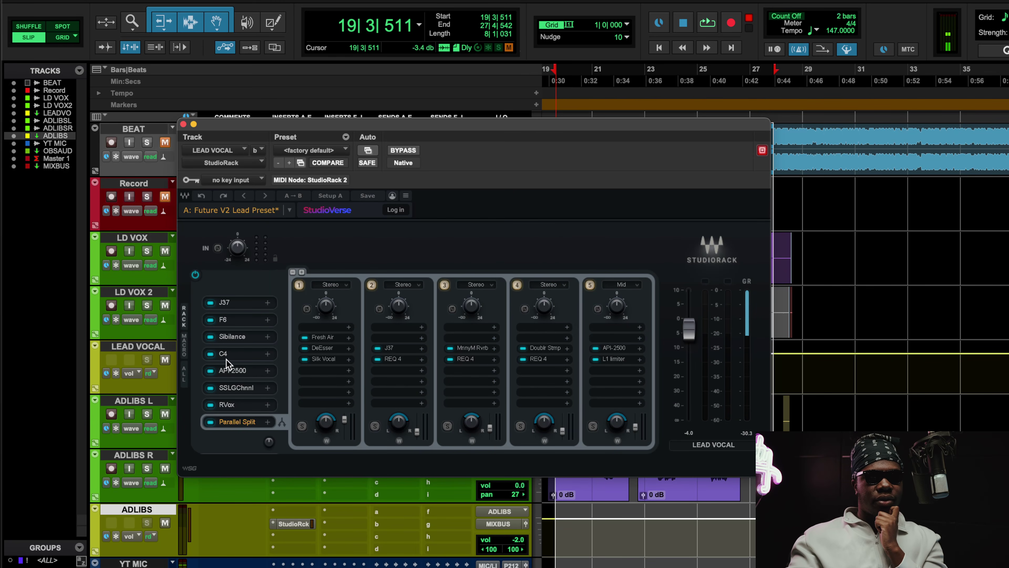
{"action": "left_click", "coordinate": [232, 370]}
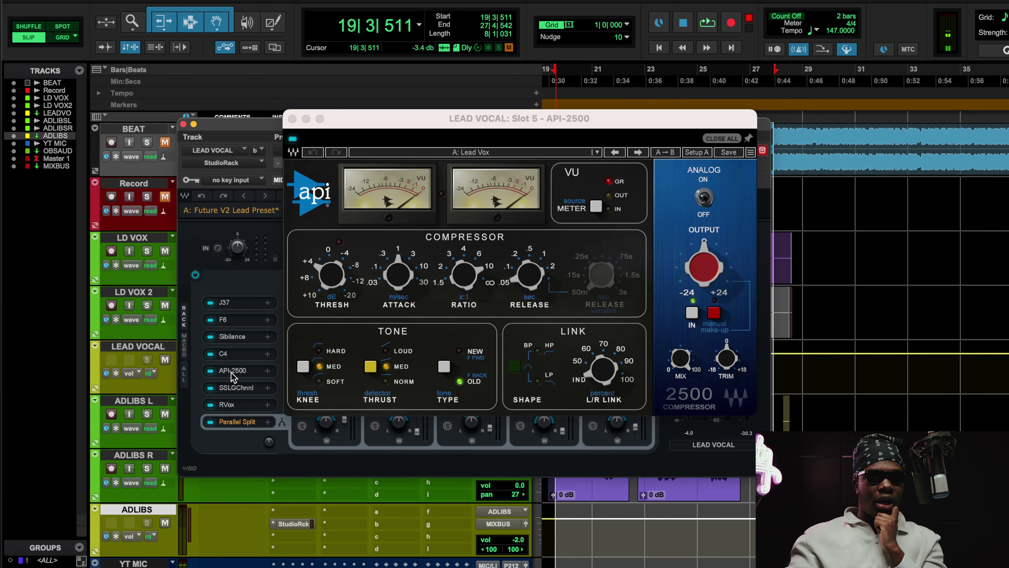
{"action": "left_click", "coordinate": [292, 118]}
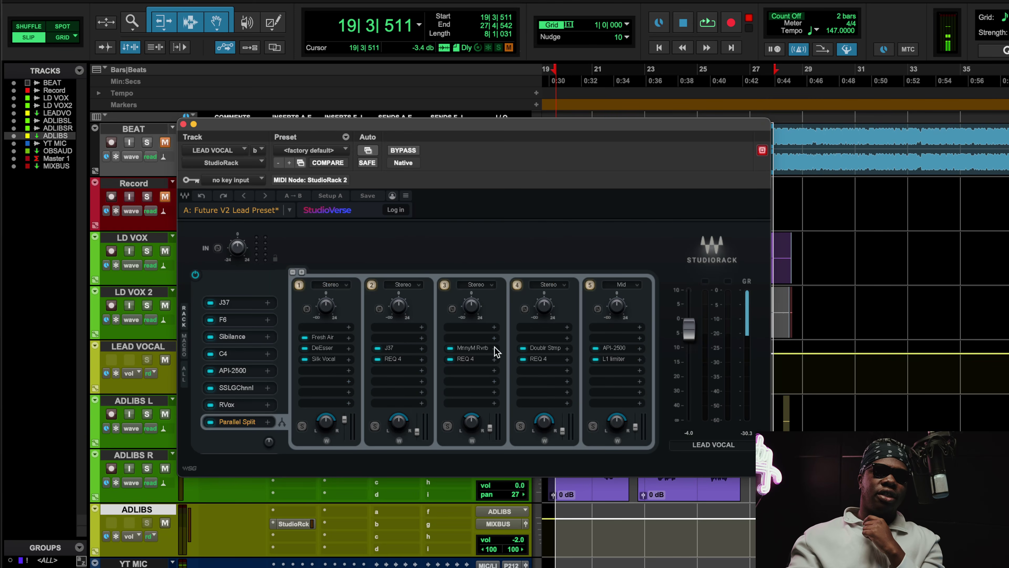
Play the vocal while bypassing and re-enabling the fifth parallel split chain, and open its L1 limiter before stopping playback.
{"action": "left_click", "coordinate": [612, 348]}
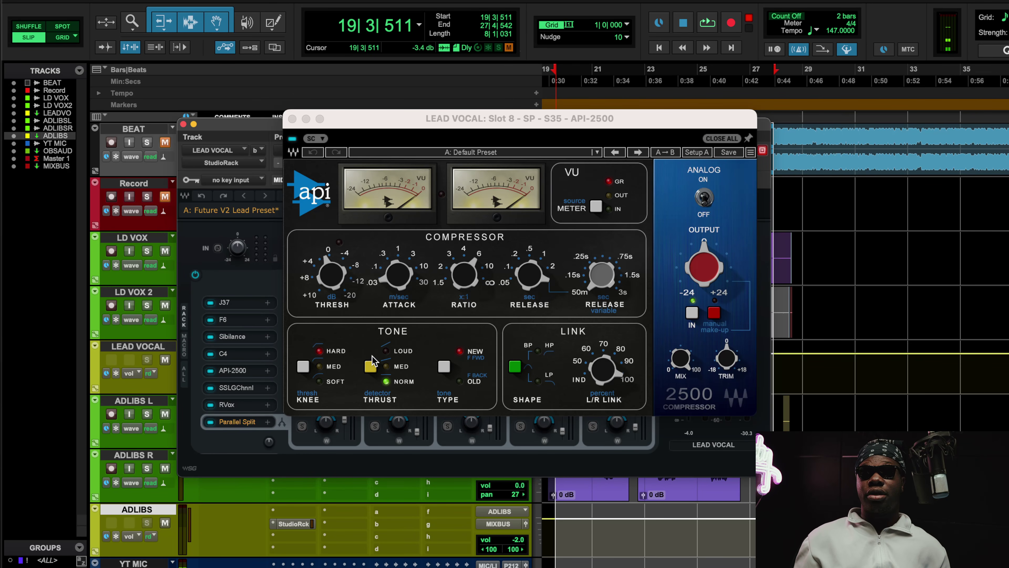
{"action": "key", "text": "space"}
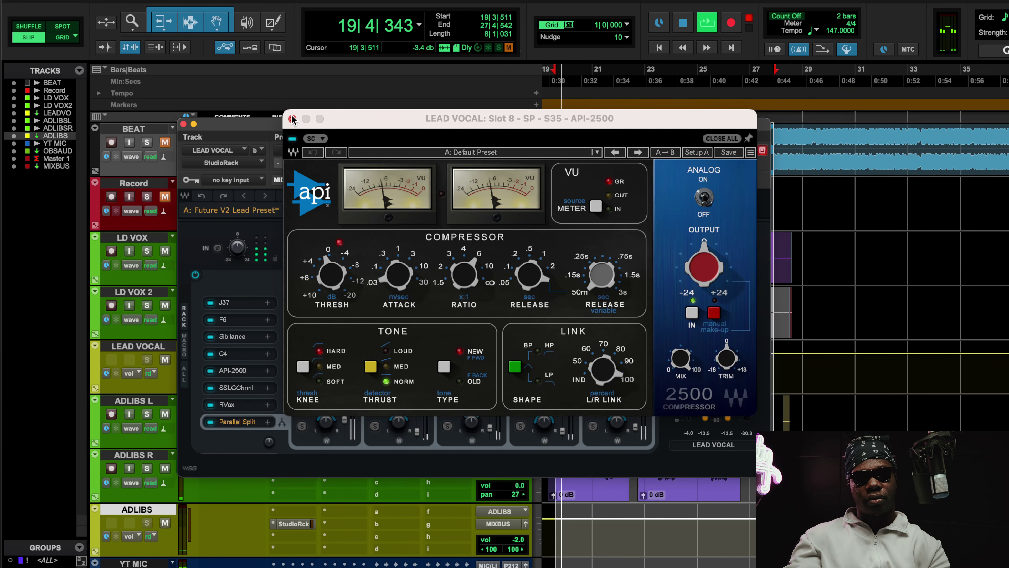
{"action": "left_click", "coordinate": [293, 119]}
{"action": "left_click", "coordinate": [590, 285]}
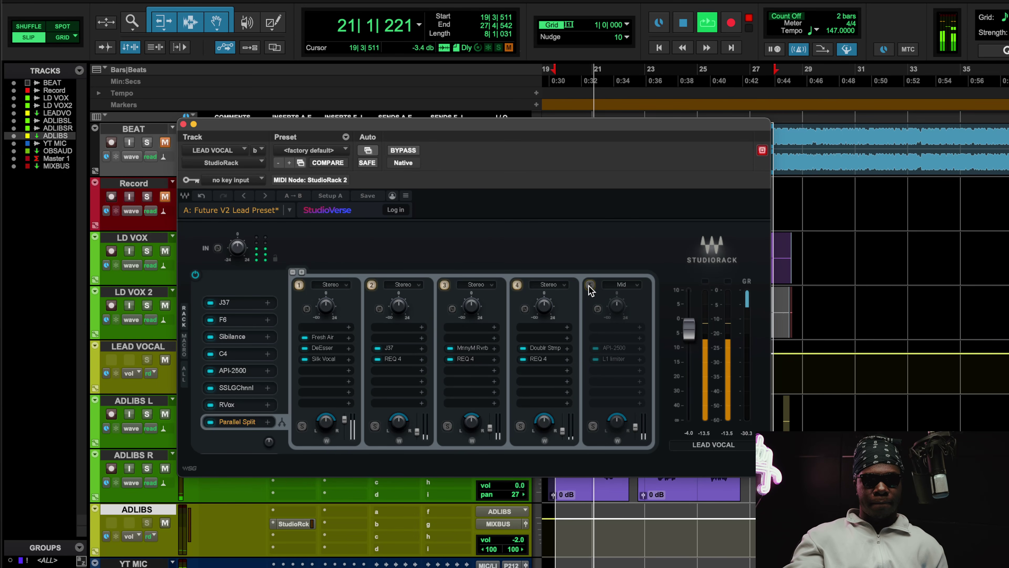
{"action": "left_click", "coordinate": [590, 285]}
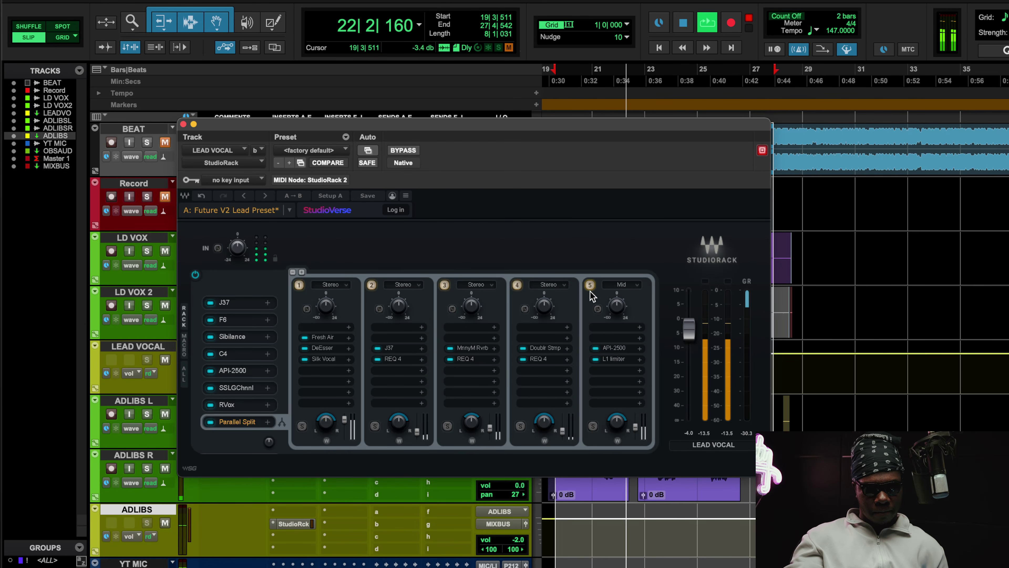
{"action": "left_click", "coordinate": [610, 359]}
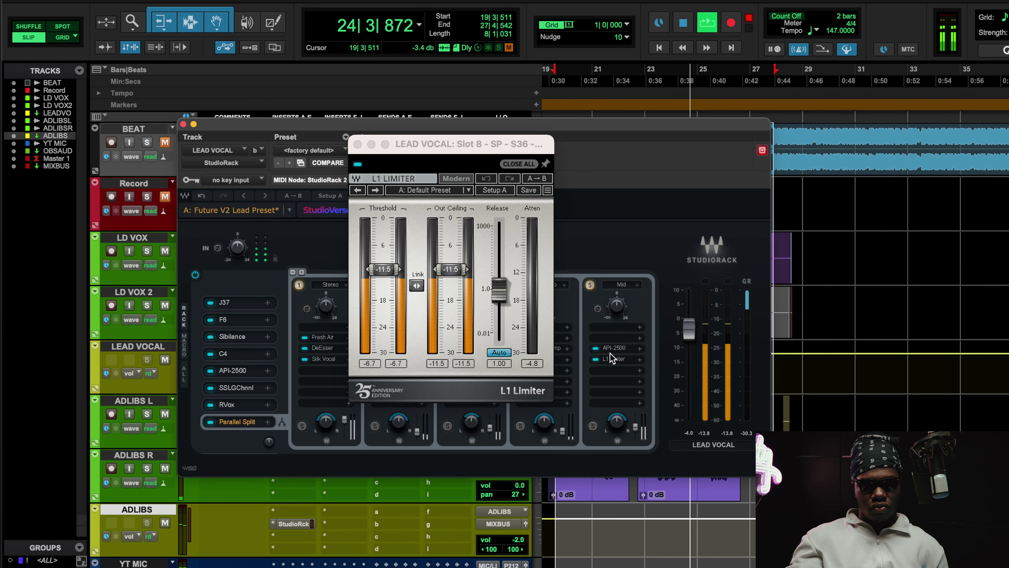
{"action": "key", "text": "space"}
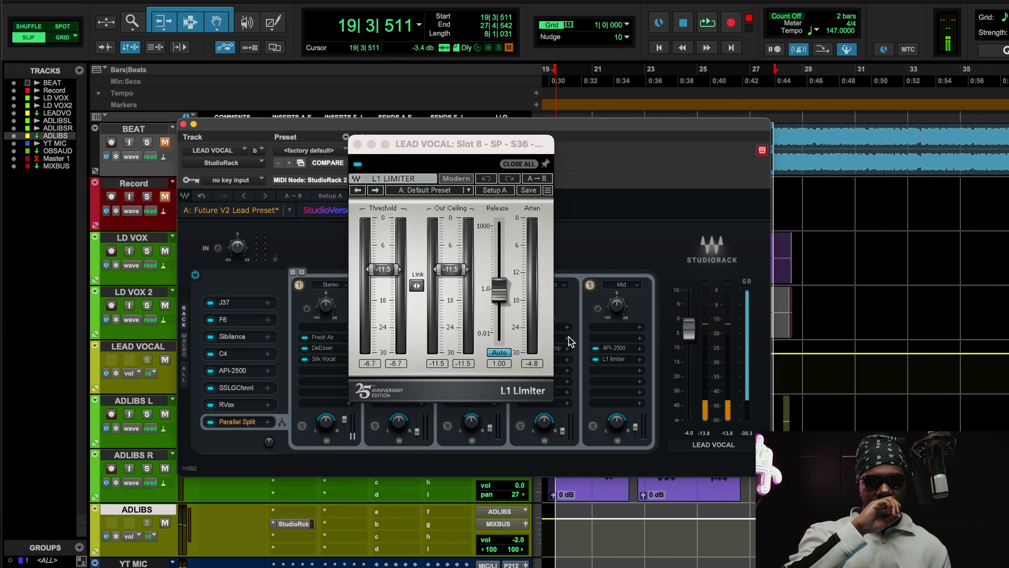
Examine the API-2500 and L1 limiter settings in the fifth parallel split chain, closing each plug-in after viewing.
{"action": "left_click", "coordinate": [617, 350]}
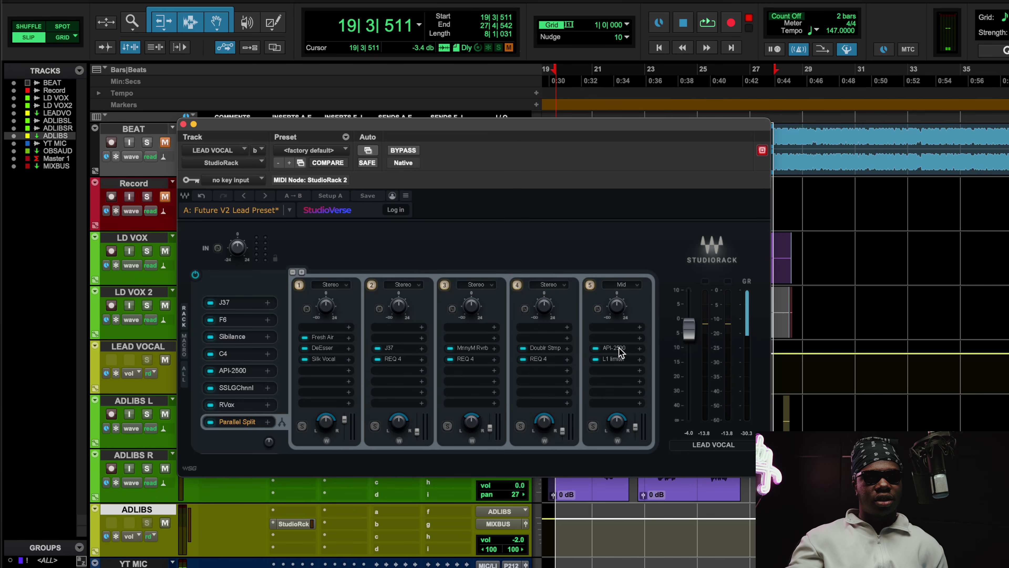
{"action": "left_click_drag", "start_coordinate": [298, 116], "coordinate": [298, 115]}
{"action": "left_click", "coordinate": [293, 118]}
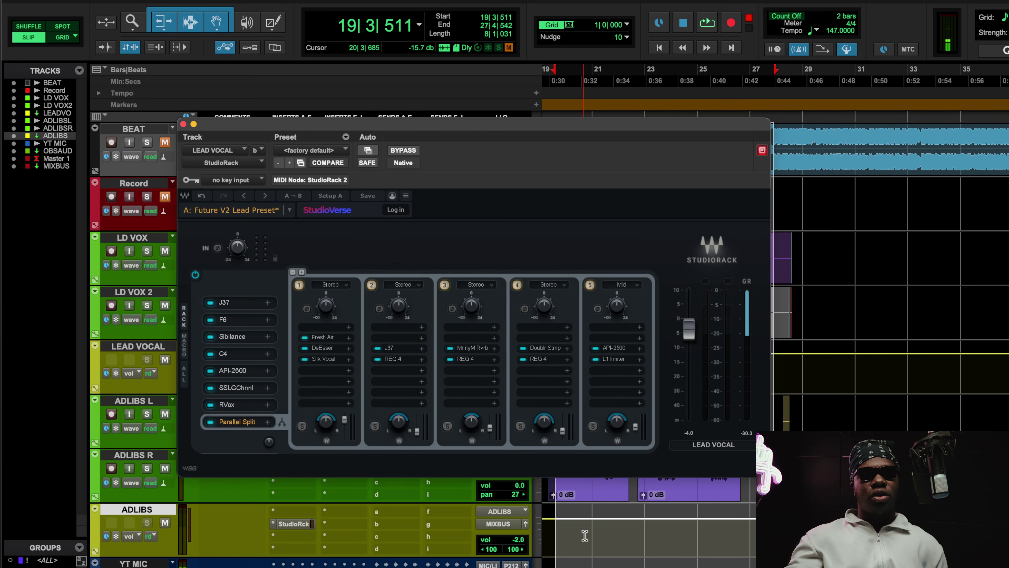
{"action": "left_click", "coordinate": [609, 360]}
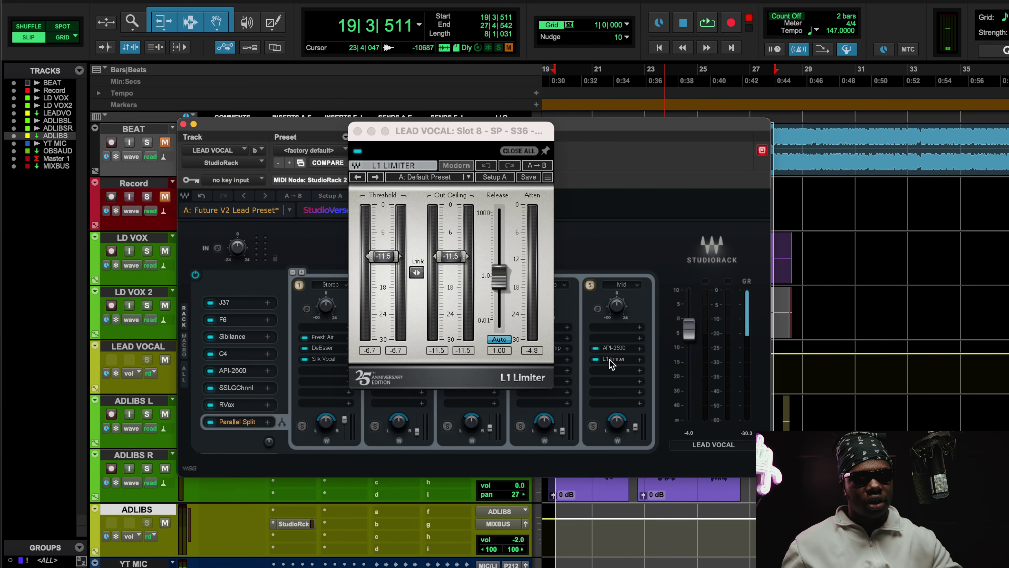
{"action": "left_click", "coordinate": [358, 131]}
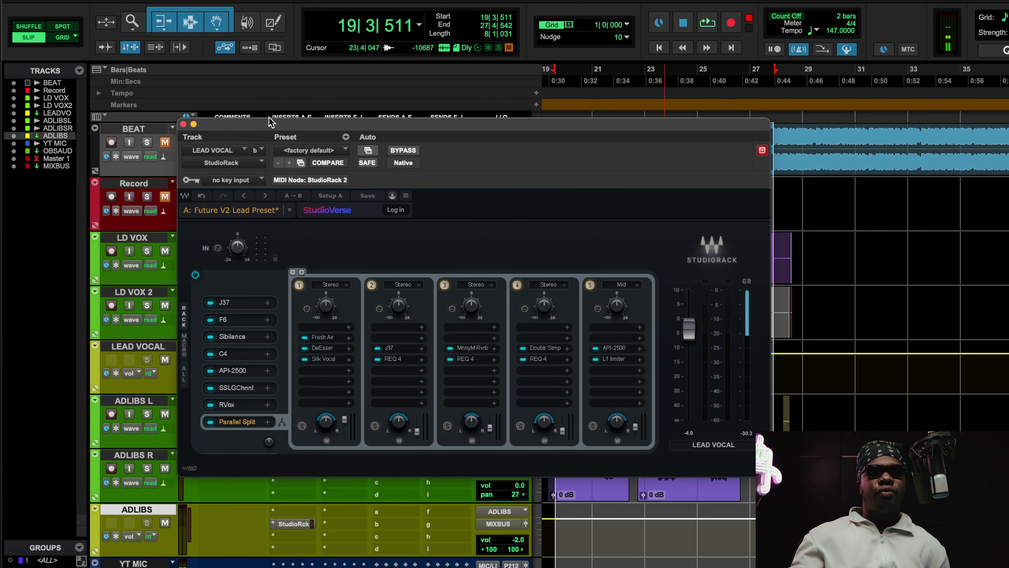
Close the LEAD VOCAL track's StudioRack and open the StudioRack on the ADLIBS track.
{"action": "left_click", "coordinate": [183, 124]}
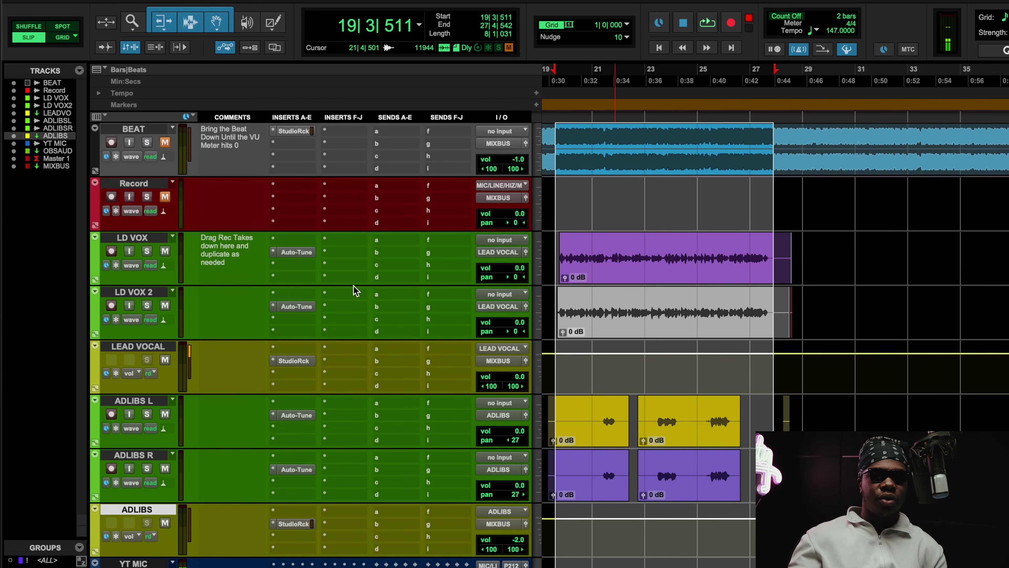
{"action": "left_click", "coordinate": [282, 360]}
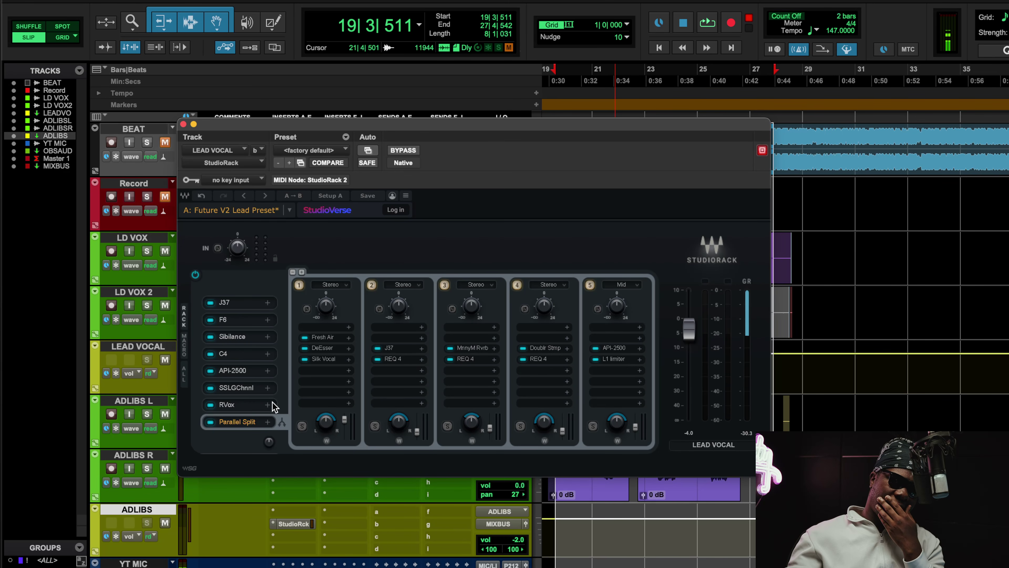
{"action": "left_click", "coordinate": [183, 124]}
{"action": "left_click", "coordinate": [294, 524]}
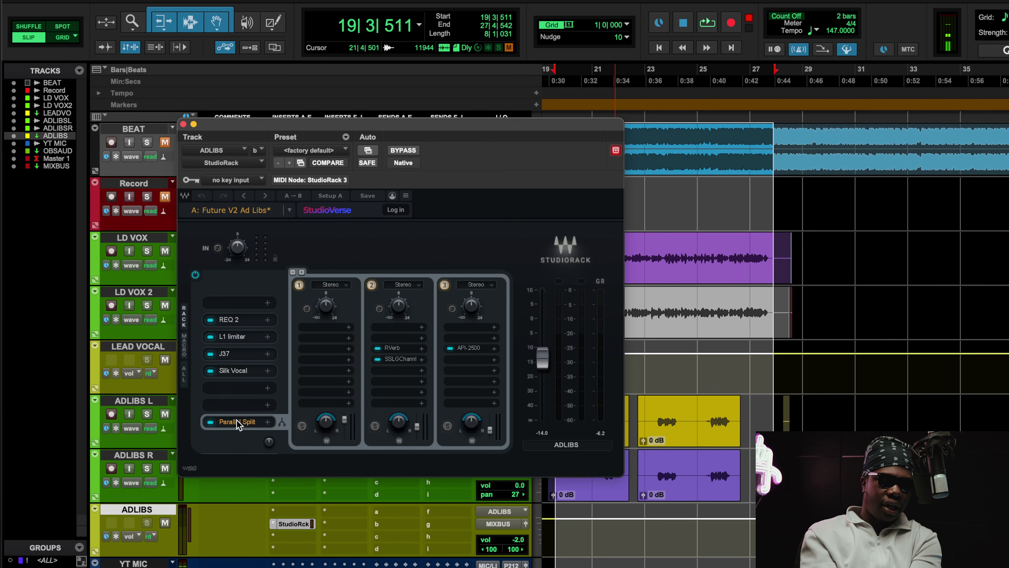
Examine the REQ 2 and L1 limiter settings in the ADLIBS rack.
{"action": "left_click", "coordinate": [229, 320]}
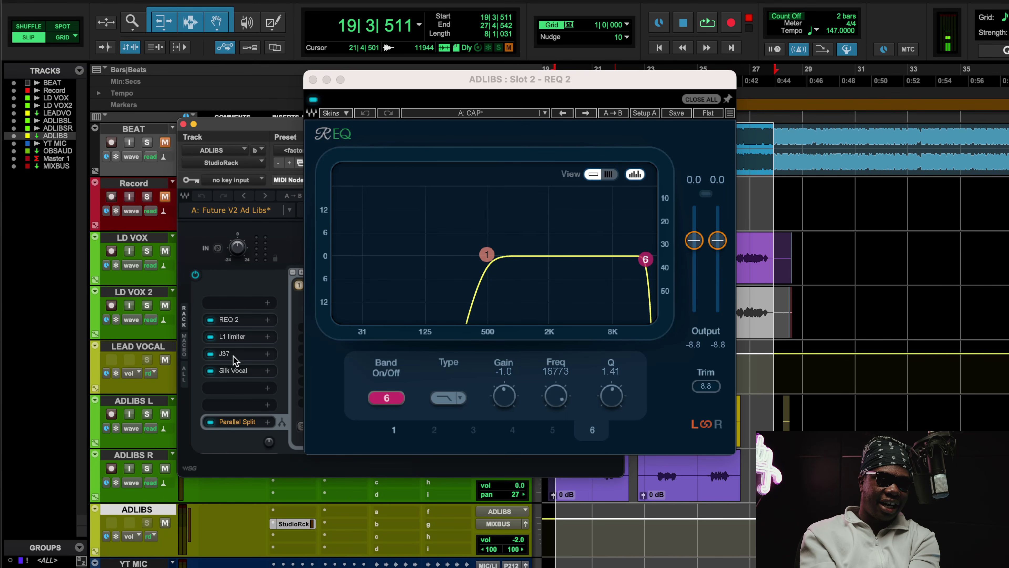
{"action": "left_click", "coordinate": [232, 337]}
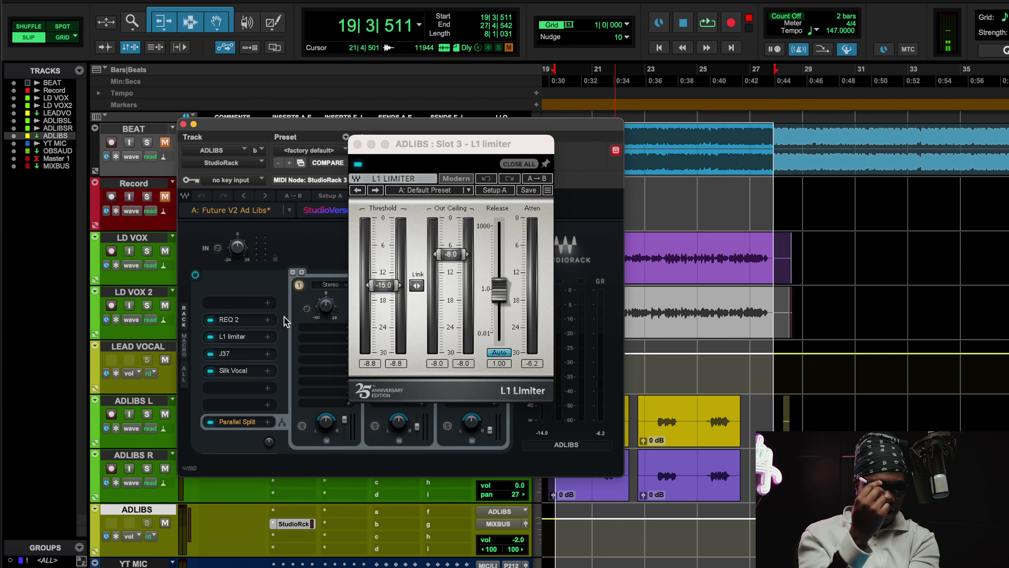
{"action": "left_click", "coordinate": [247, 333]}
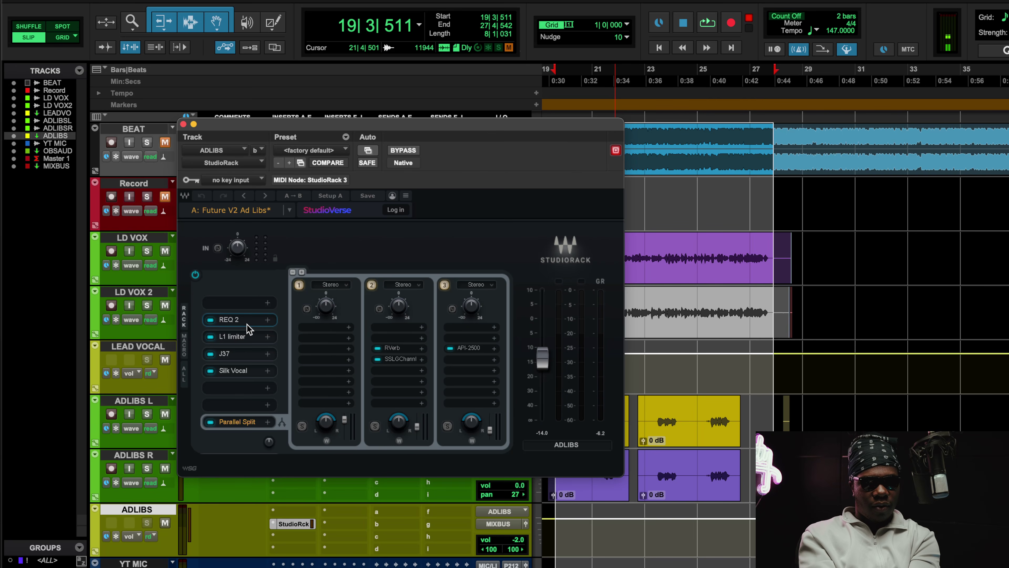
{"action": "left_click", "coordinate": [264, 320]}
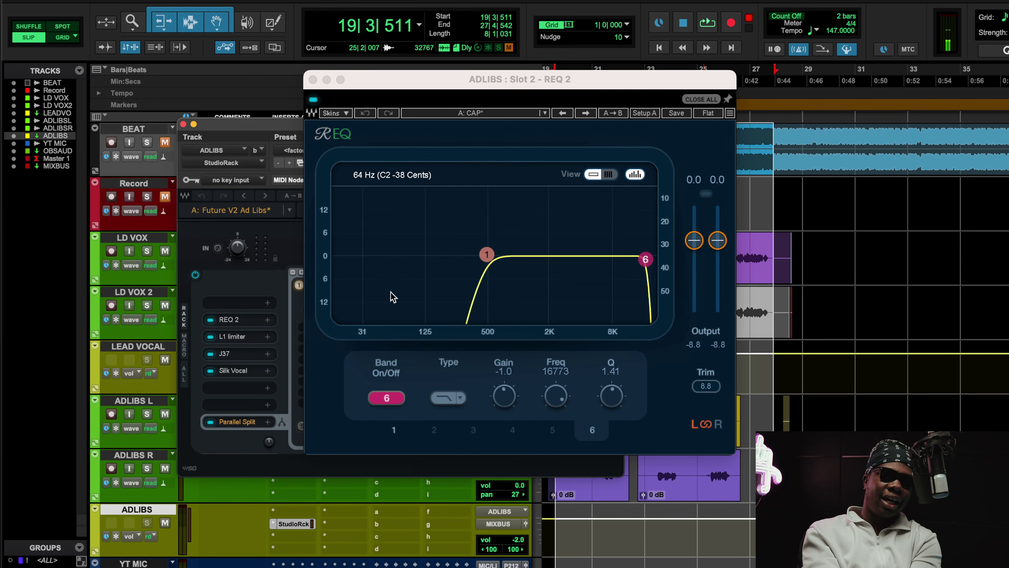
{"action": "left_click", "coordinate": [246, 342]}
{"action": "left_click", "coordinate": [243, 326]}
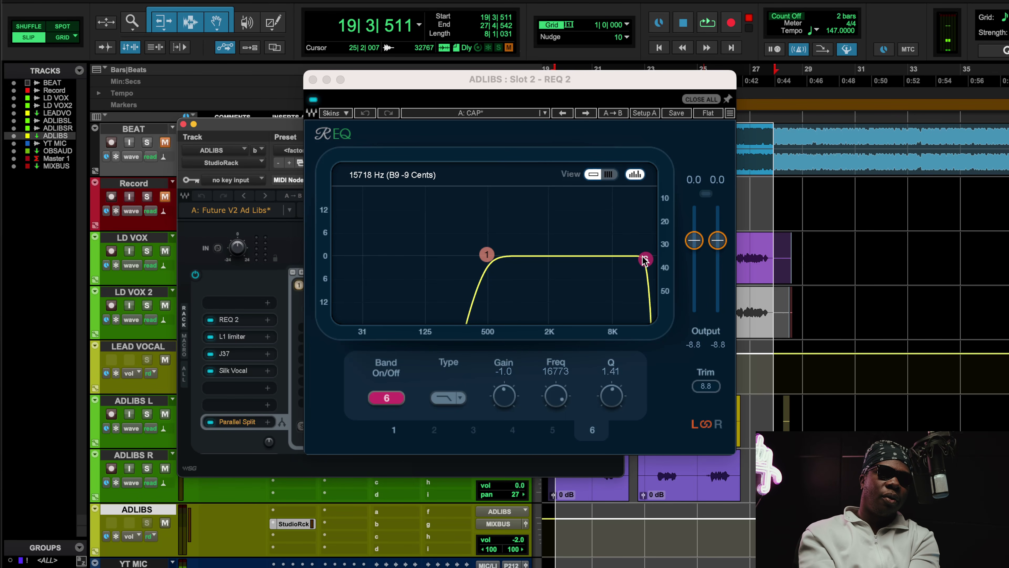
{"action": "left_click", "coordinate": [232, 338]}
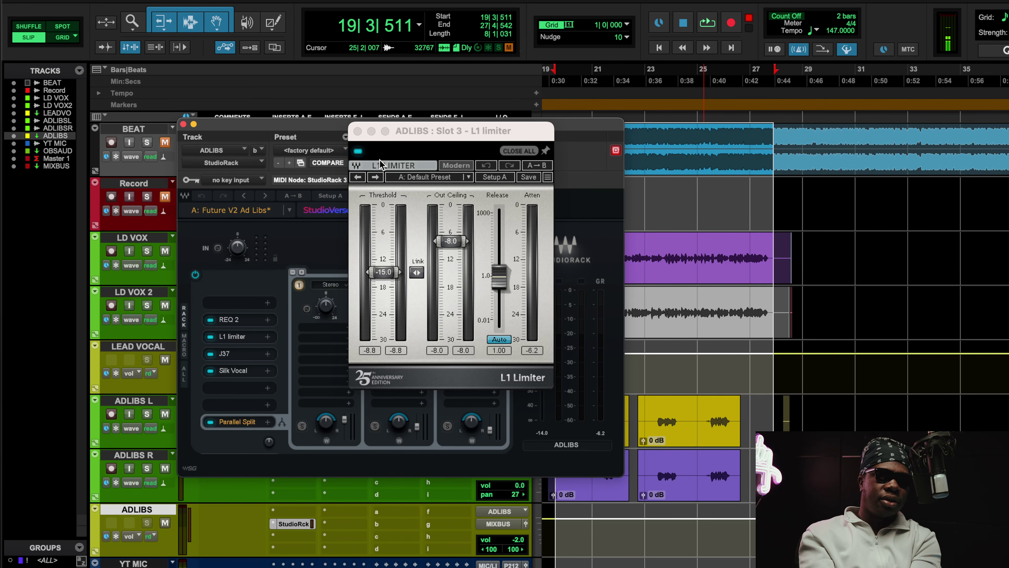
Examine the J37 tape settings in the ADLIBS rack and check them against the REQ 2 filter curve.
{"action": "left_click", "coordinate": [232, 354]}
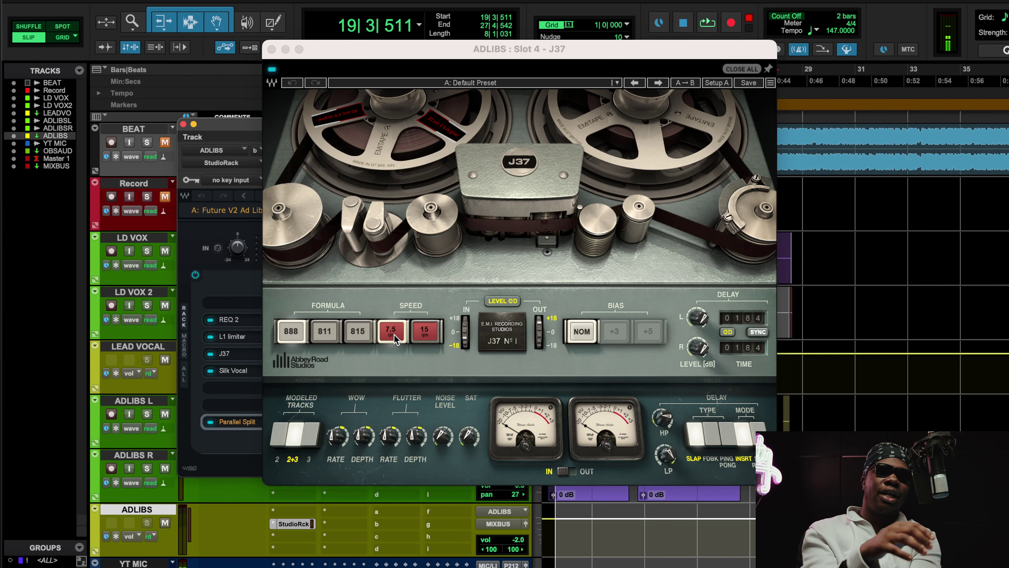
{"action": "left_click", "coordinate": [233, 320]}
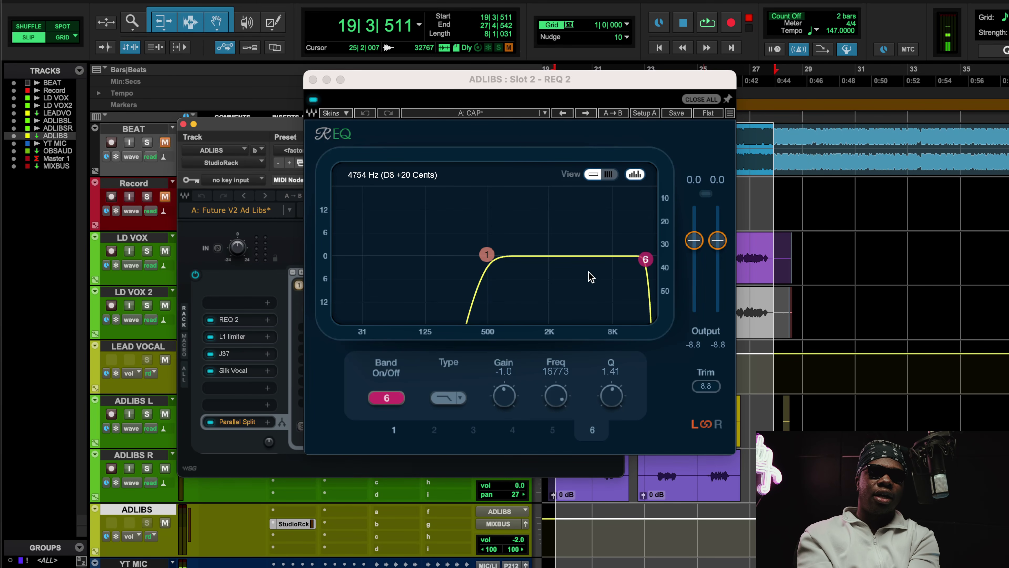
{"action": "left_click", "coordinate": [224, 354]}
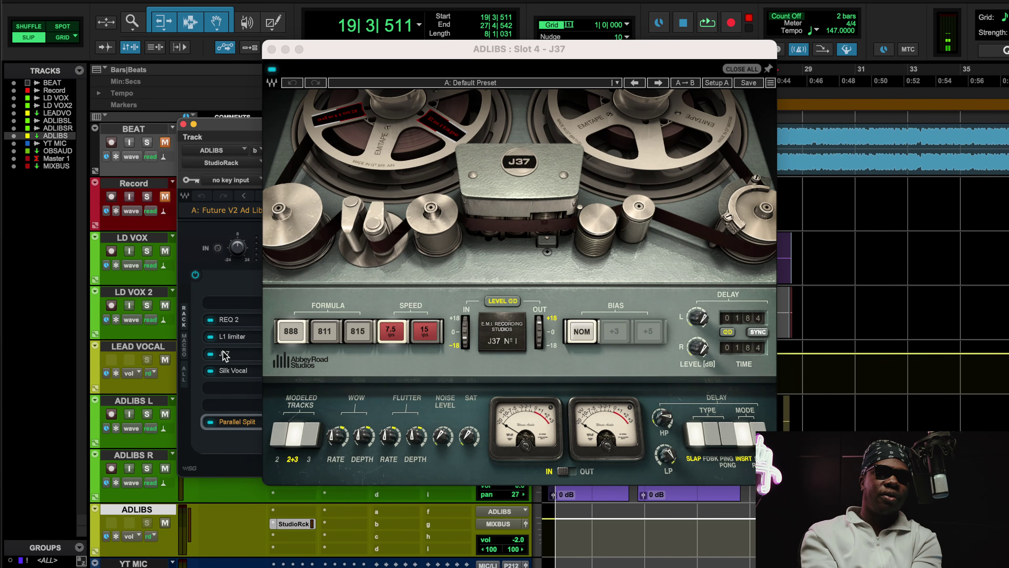
Play the section and raise the ADLIBS track volume to +3.0 dB.
{"action": "key", "text": "space"}
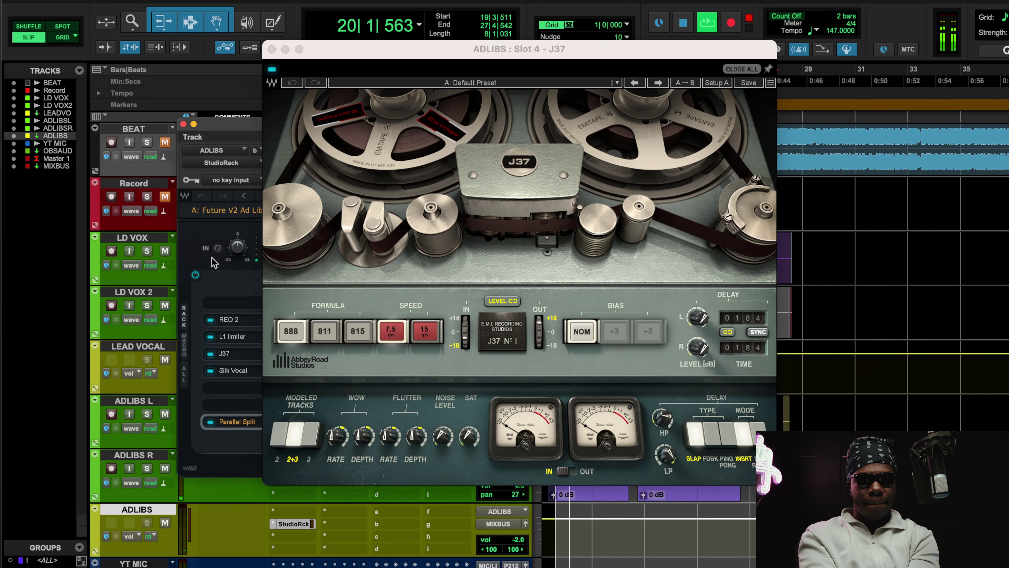
{"action": "left_click", "coordinate": [220, 286]}
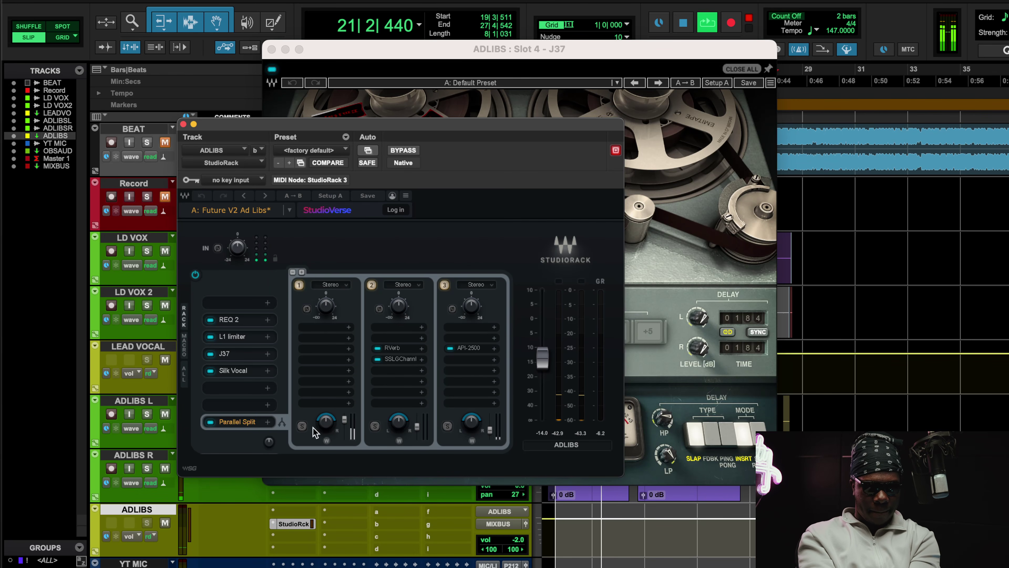
{"action": "left_click", "coordinate": [513, 540]}
{"action": "left_click_drag", "start_coordinate": [513, 544], "coordinate": [513, 539]}
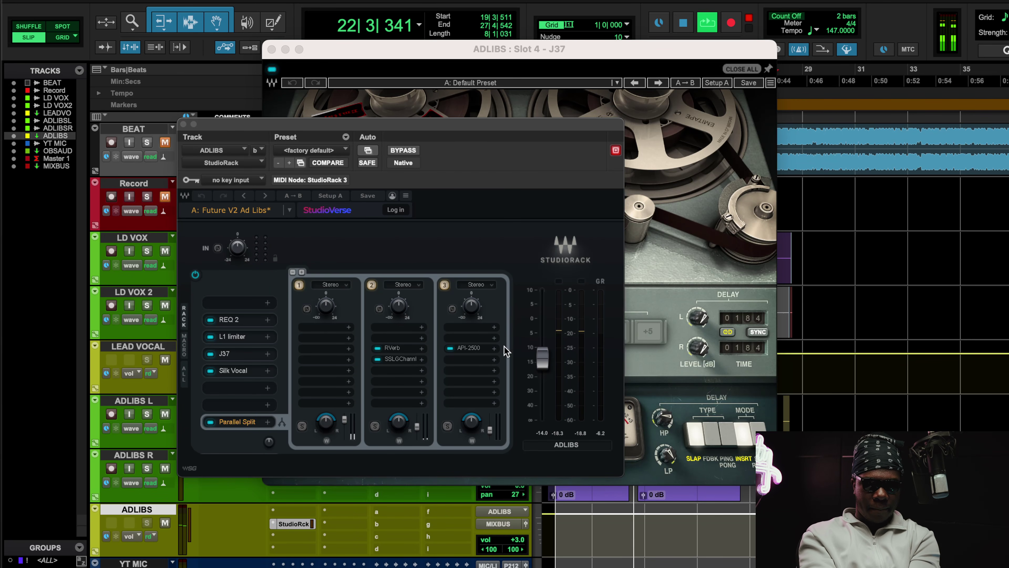
Compare the ad-libs with the J37 bypassed and re-enabled, stop playback, and examine the Silk Vocal settings.
{"action": "left_click", "coordinate": [210, 353]}
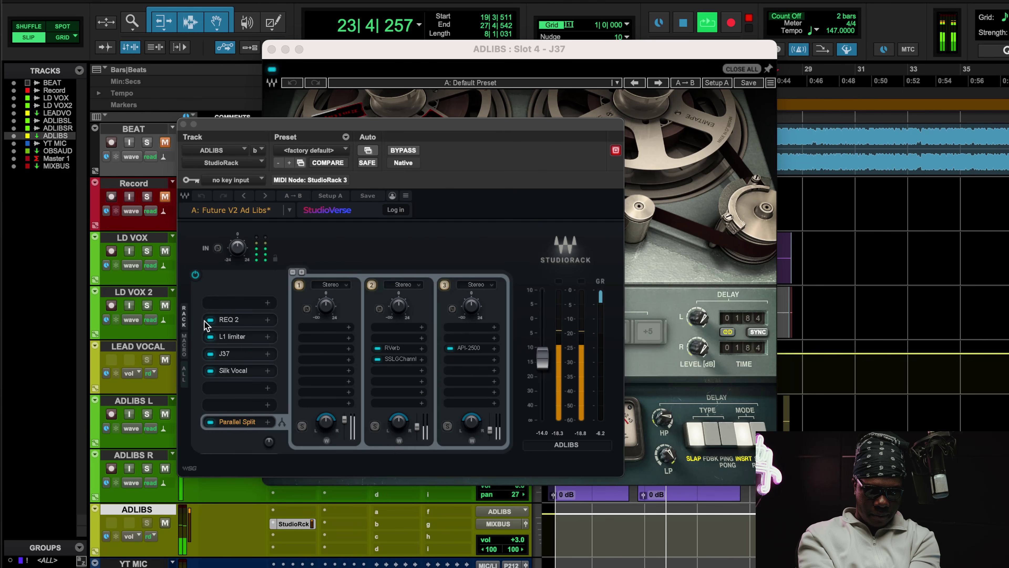
{"action": "left_click", "coordinate": [210, 352]}
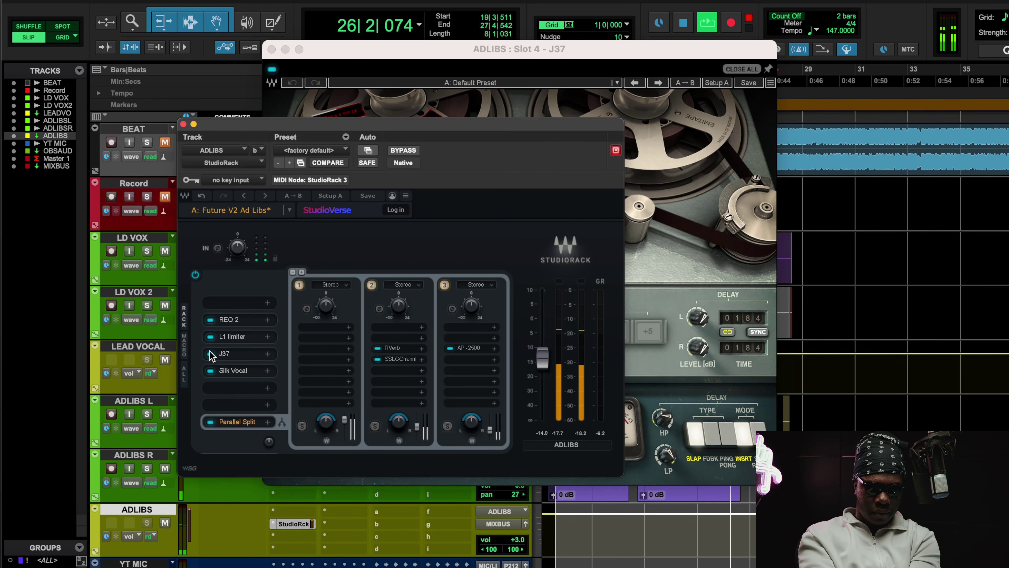
{"action": "key", "text": "space"}
{"action": "left_click", "coordinate": [235, 371]}
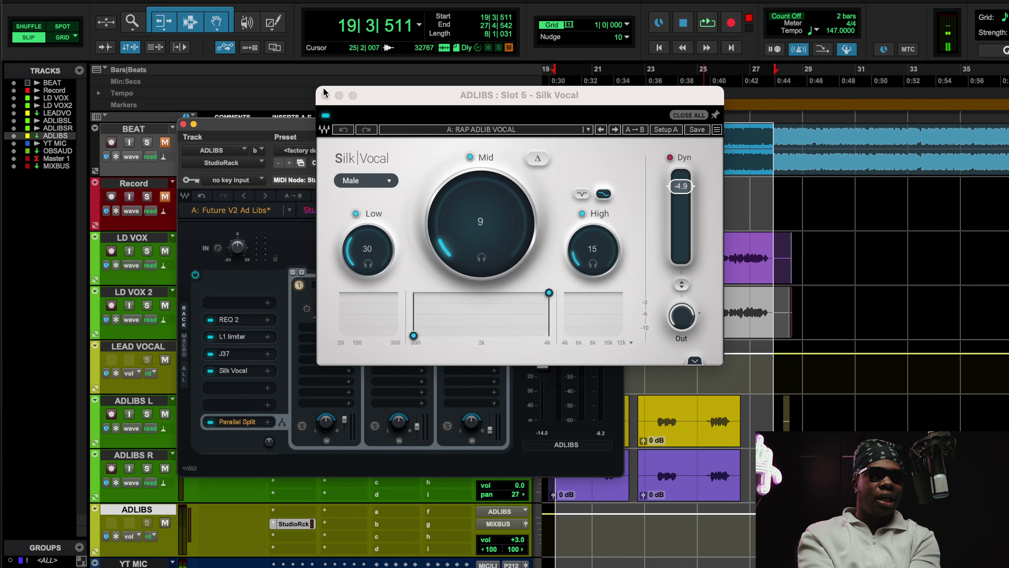
{"action": "left_click", "coordinate": [325, 95]}
Mute the LEAD VOCAL track and play the ad-libs while viewing the second parallel split chain's RVerb and SSLGChannel.
{"action": "key", "text": "space"}
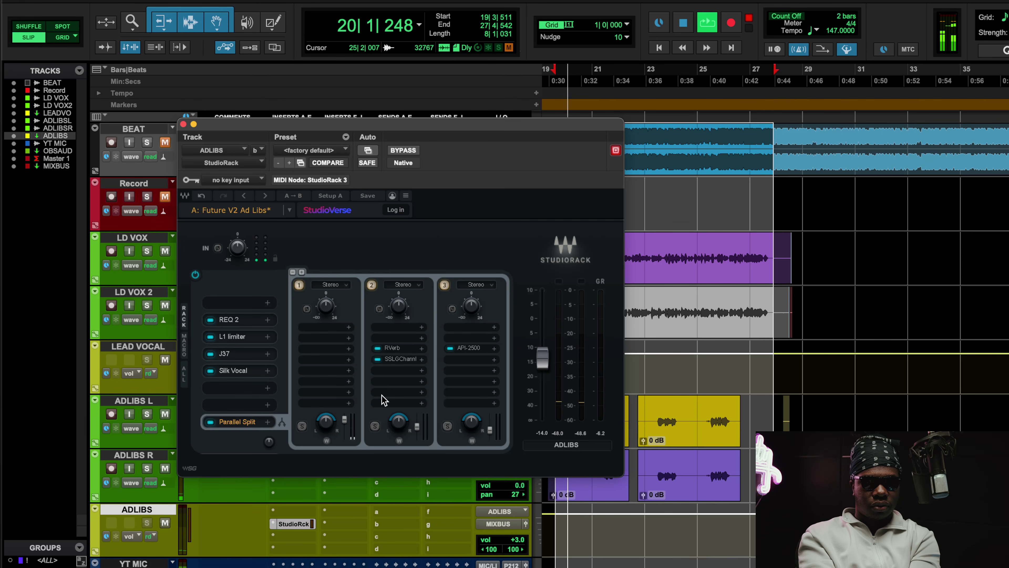
{"action": "left_click", "coordinate": [164, 359]}
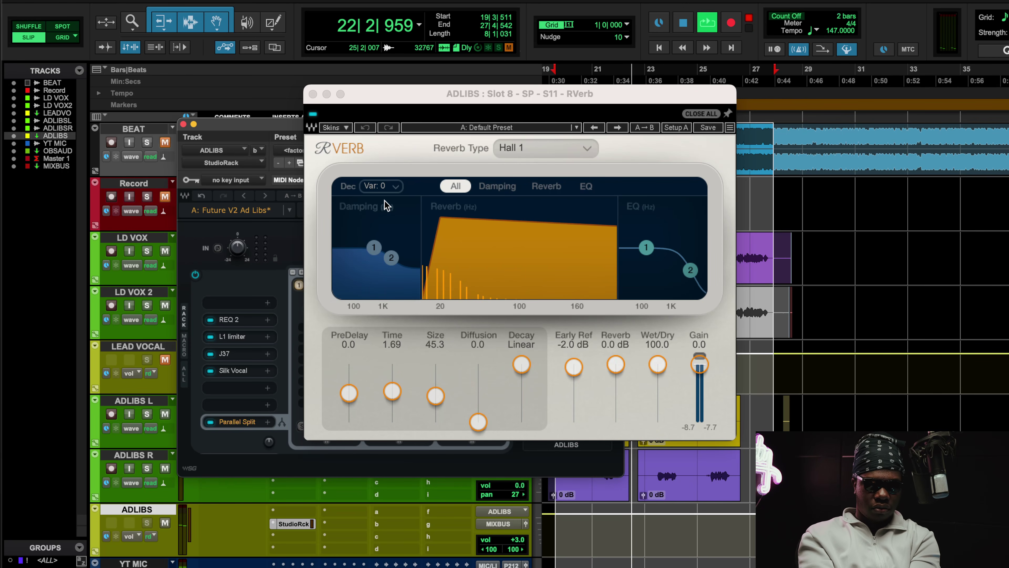
{"action": "left_click", "coordinate": [313, 94]}
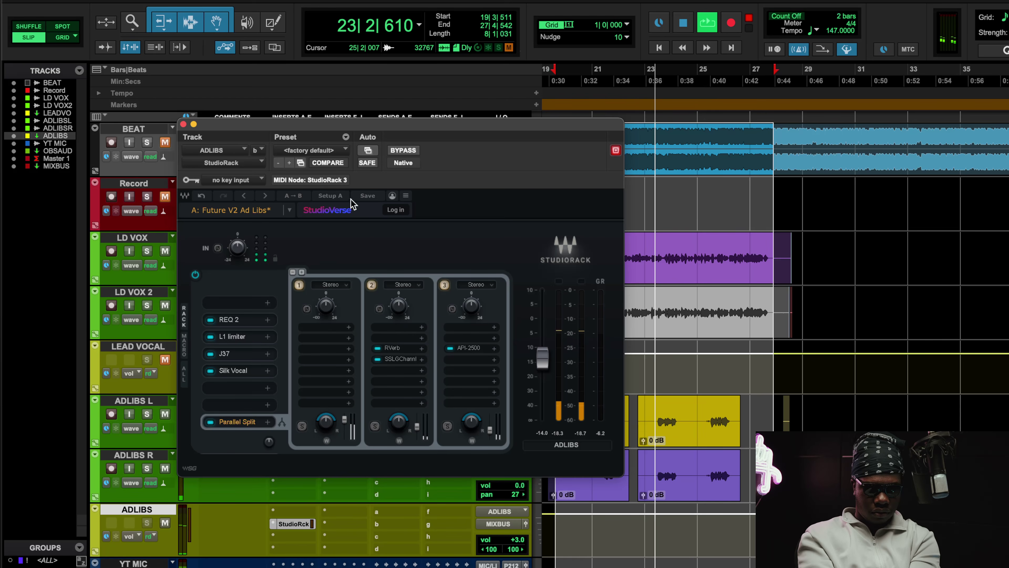
{"action": "left_click", "coordinate": [401, 358]}
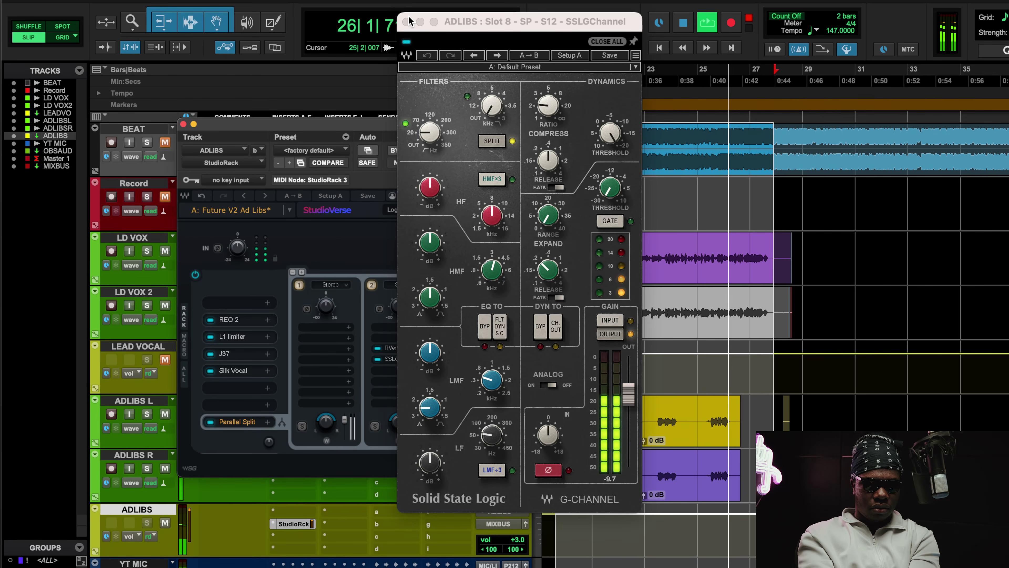
{"action": "left_click", "coordinate": [406, 21]}
{"action": "key", "text": "space"}
Play the ad-libs while viewing the API-2500 in the third parallel split chain, and stop playback.
{"action": "key", "text": "space"}
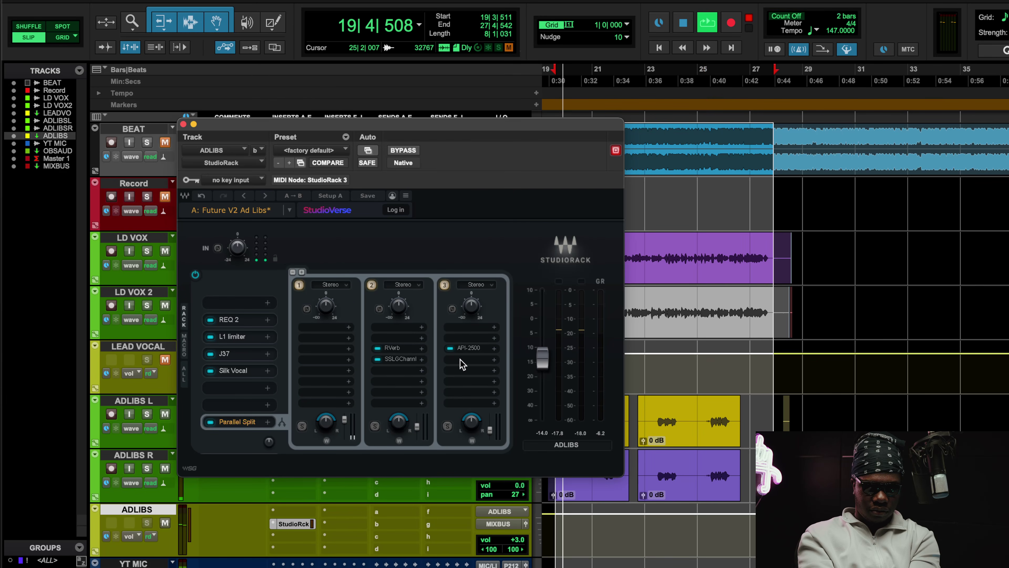
{"action": "left_click", "coordinate": [469, 348]}
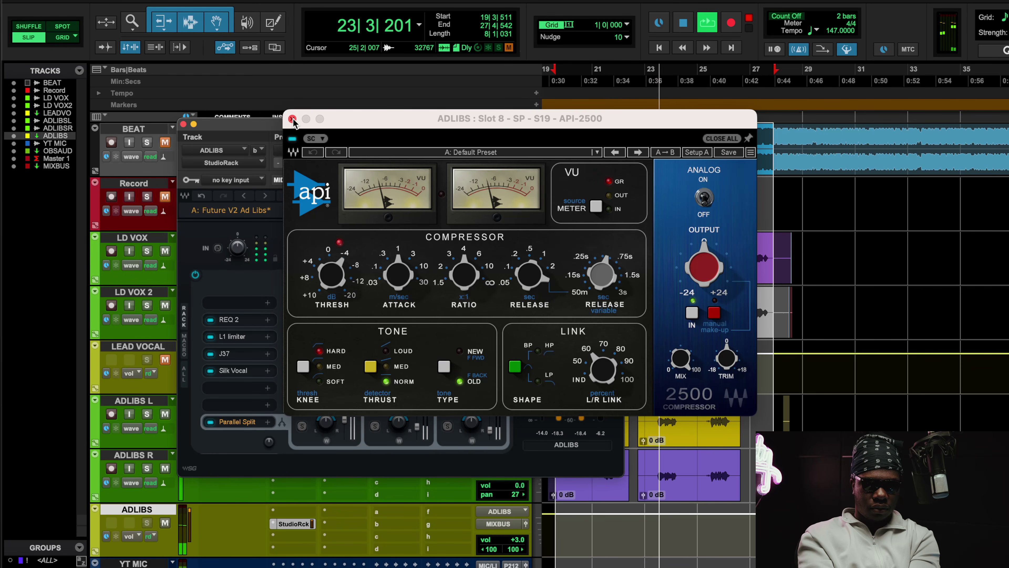
{"action": "left_click", "coordinate": [293, 119]}
{"action": "key", "text": "space"}
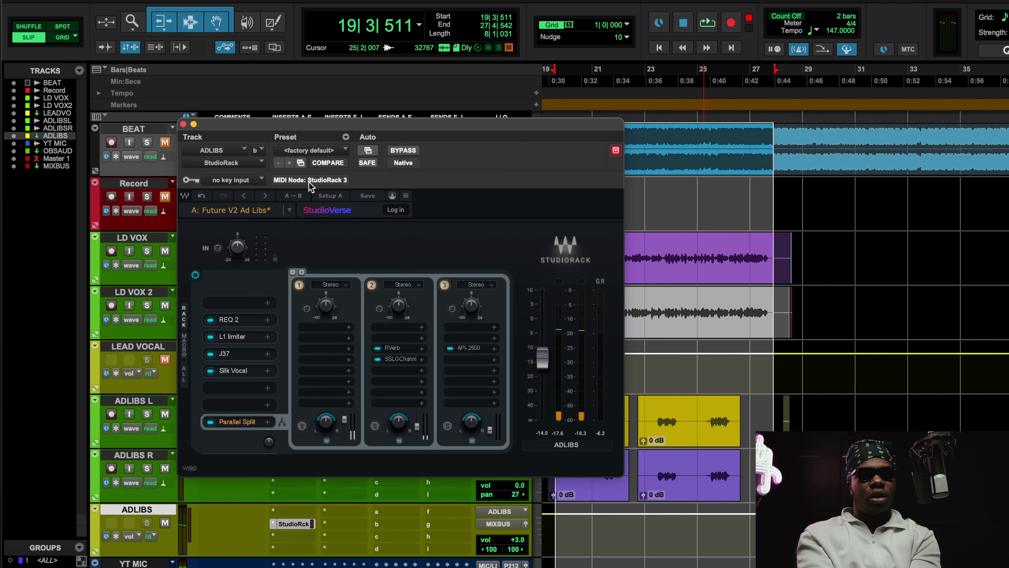
With playback stopped, examine the RVerb and SSLGChannel in the second ad-lib parallel chain and reopen the third chain's API-2500.
{"action": "left_click", "coordinate": [399, 351]}
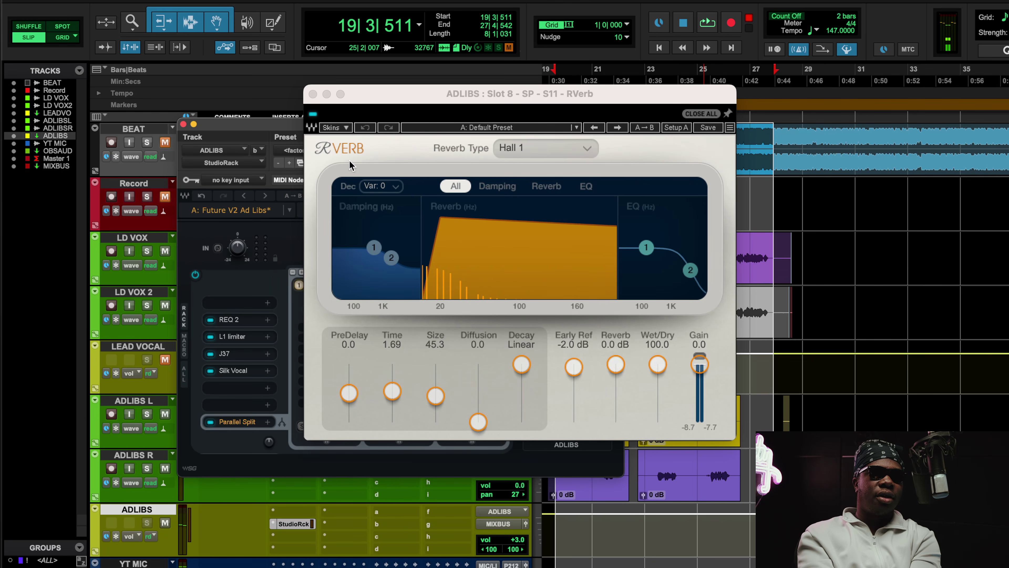
{"action": "left_click", "coordinate": [312, 94]}
{"action": "left_click", "coordinate": [391, 360]}
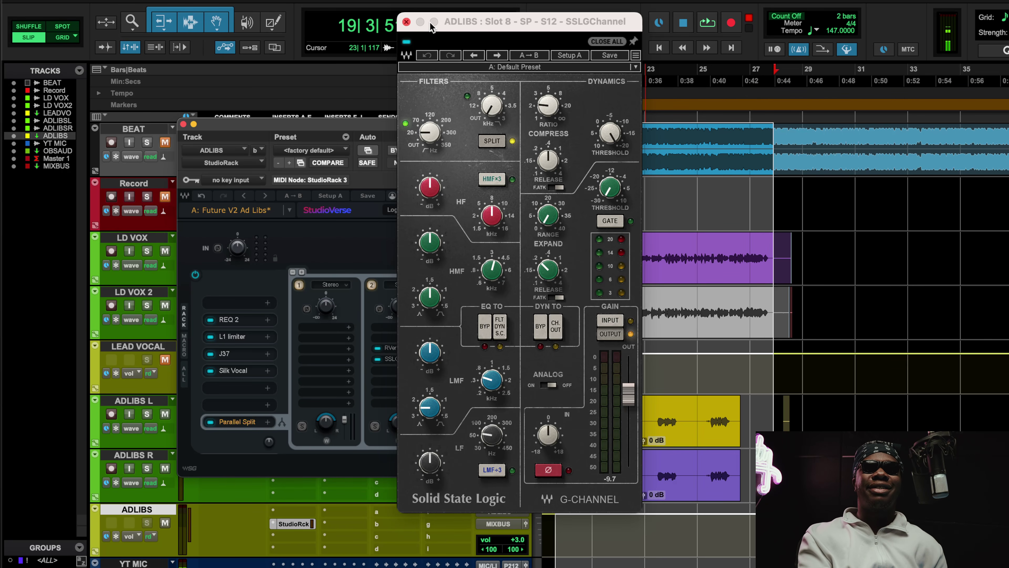
{"action": "left_click", "coordinate": [407, 22]}
{"action": "left_click", "coordinate": [471, 352]}
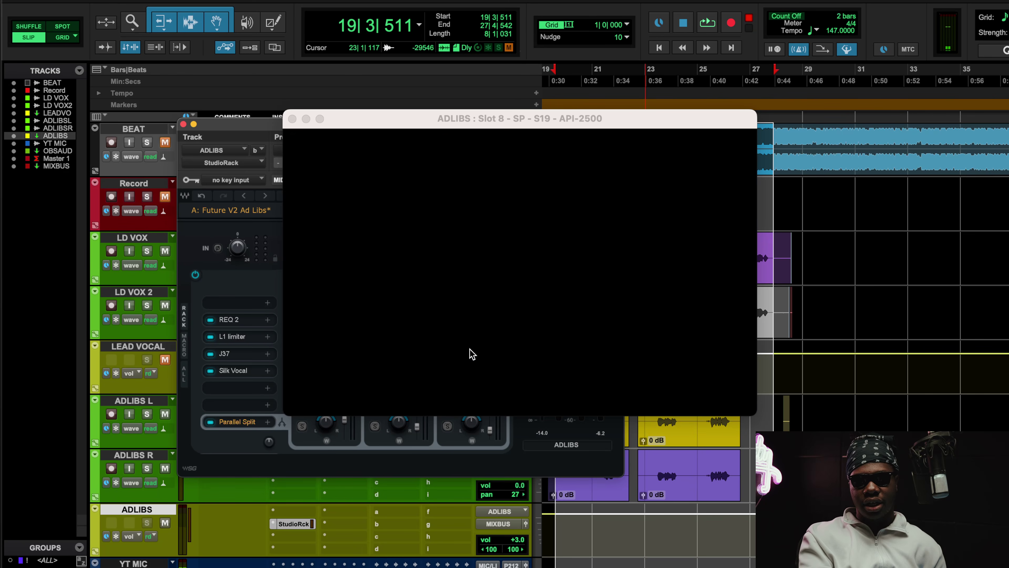